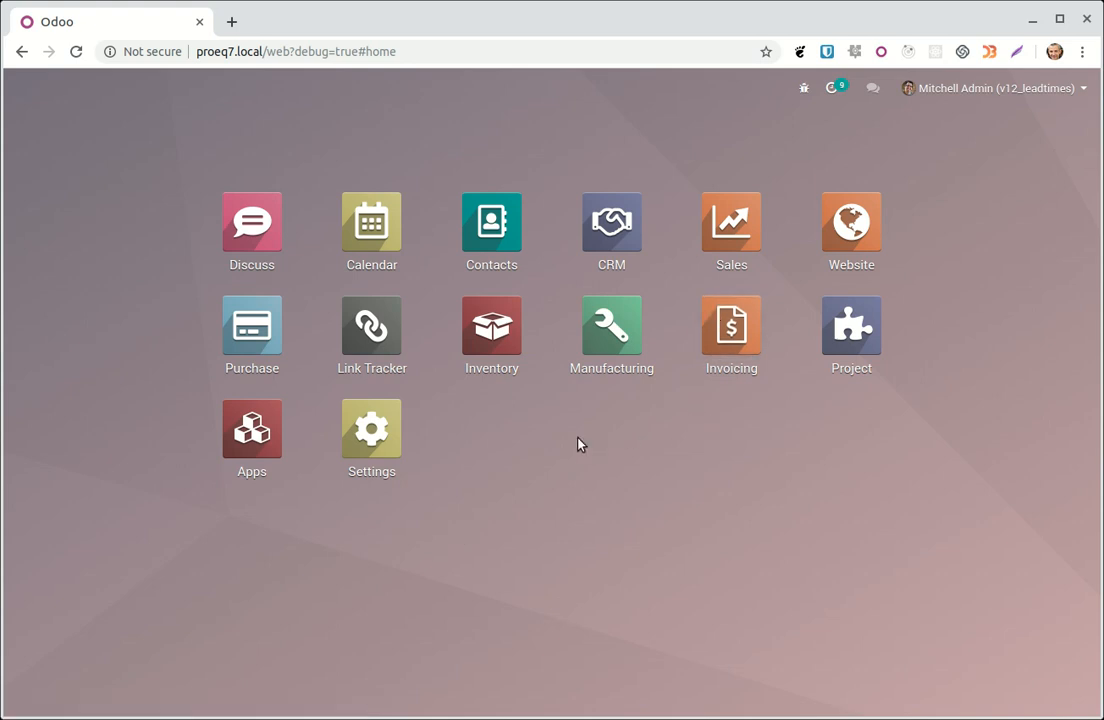
# - Open the Website app and view the configured websites and the eCommerce categories
pyautogui.click(850, 220)
pyautogui.click(432, 92)
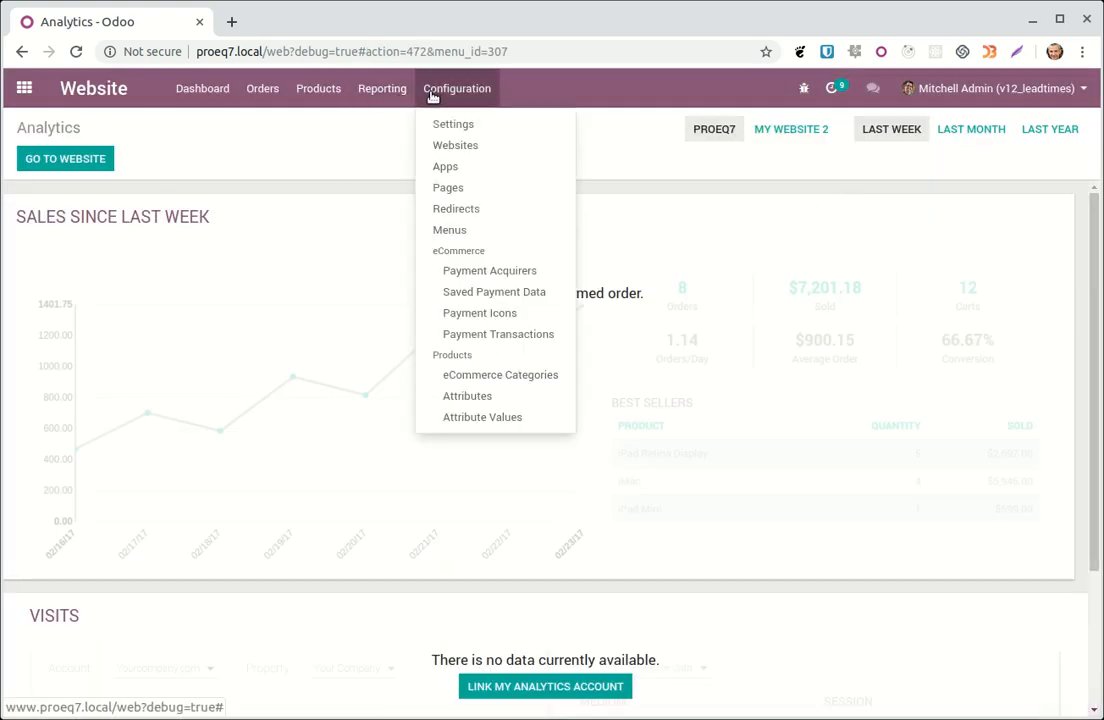
pyautogui.click(480, 147)
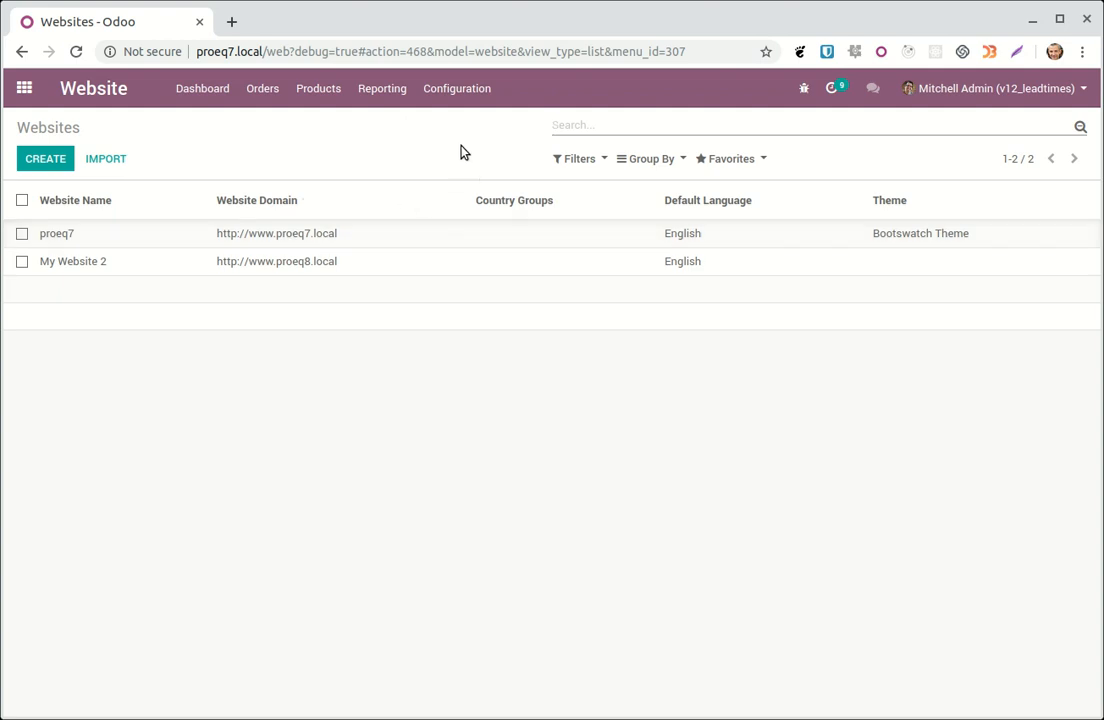
pyautogui.click(460, 90)
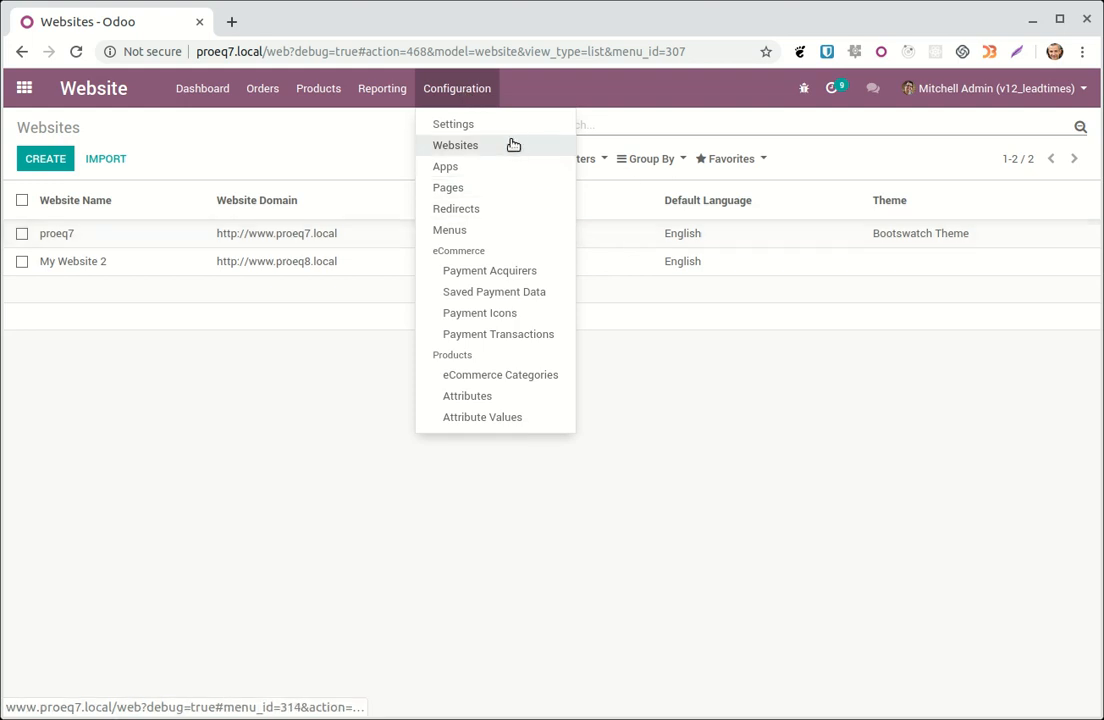
pyautogui.click(529, 377)
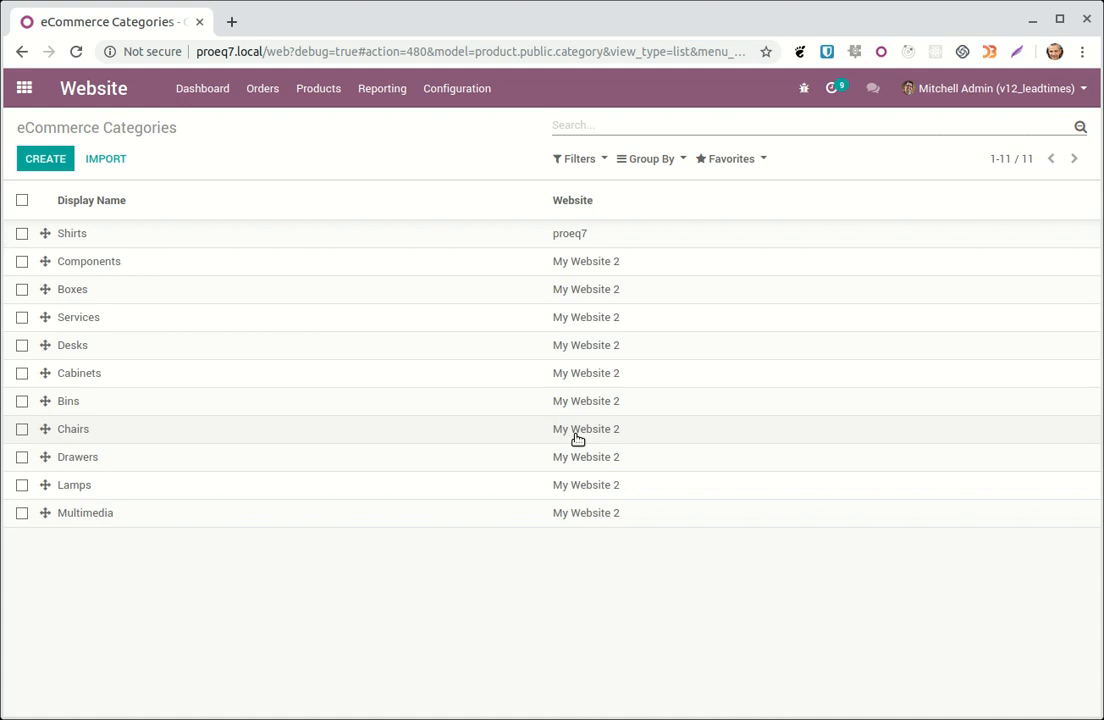
# - Inspect the Conference Chair's eCommerce settings and its selectable shop categories, and return to the product list without changing anything
pyautogui.click(319, 92)
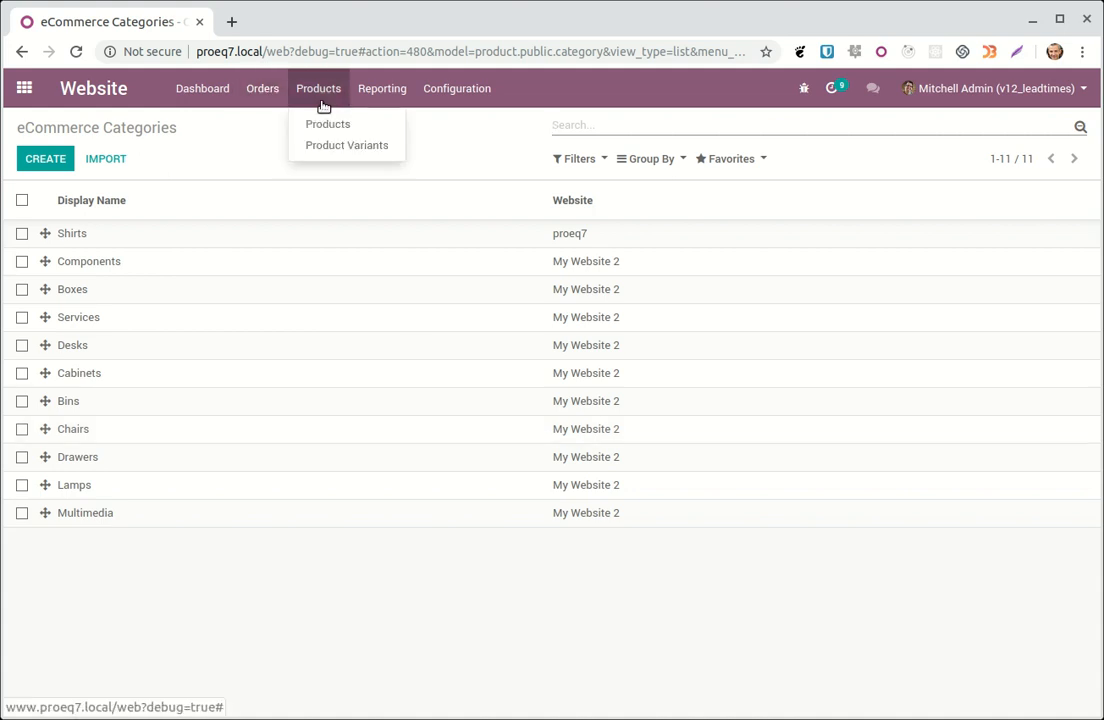
pyautogui.click(339, 130)
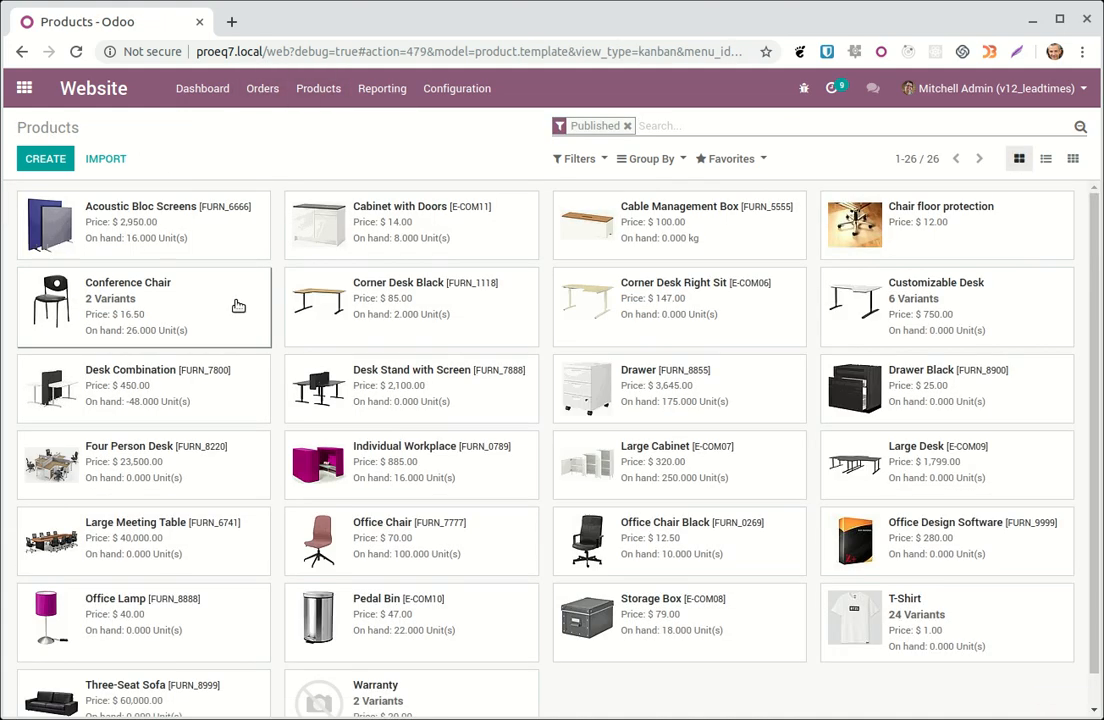
pyautogui.click(242, 316)
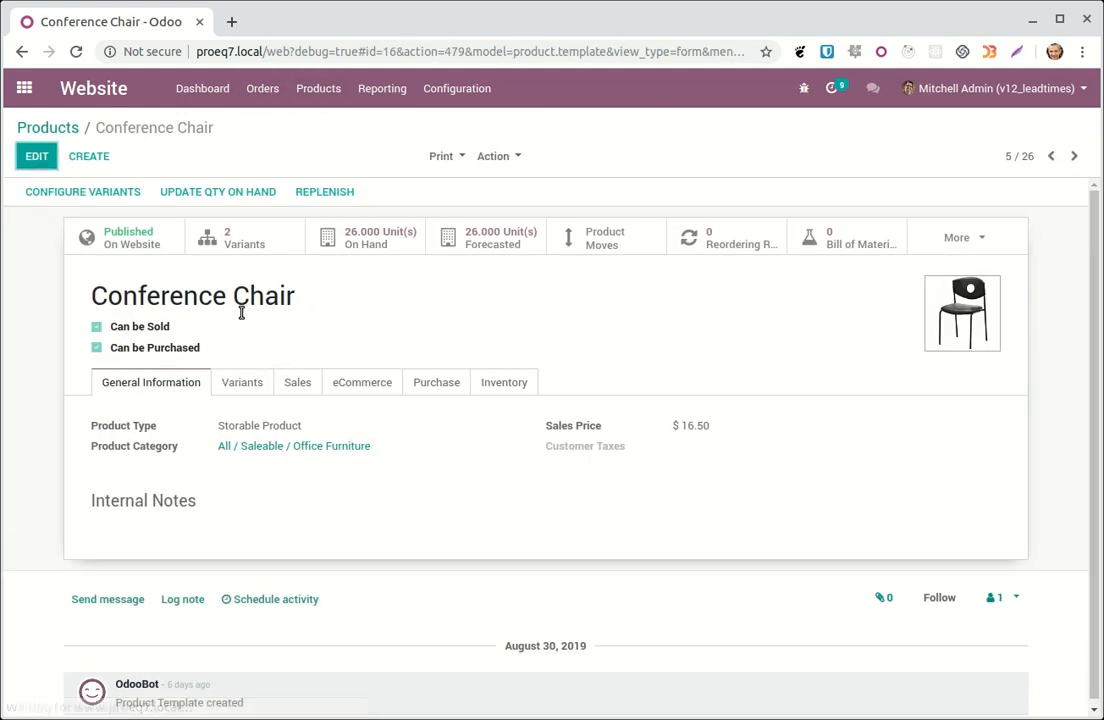
pyautogui.click(358, 385)
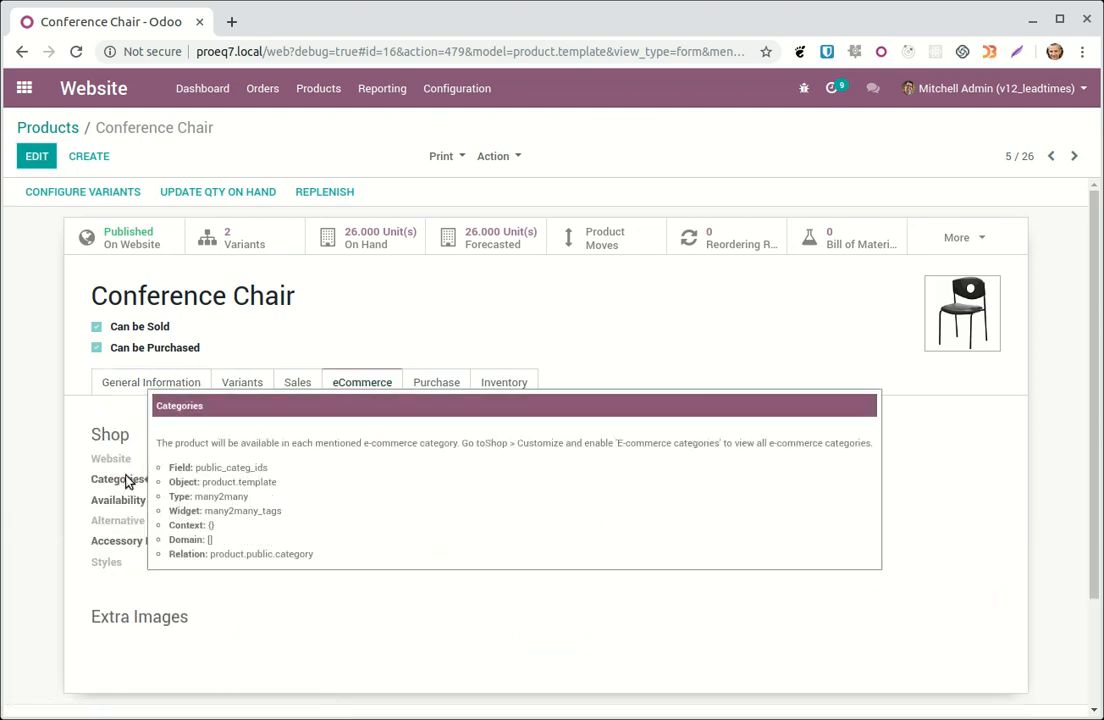
pyautogui.click(36, 162)
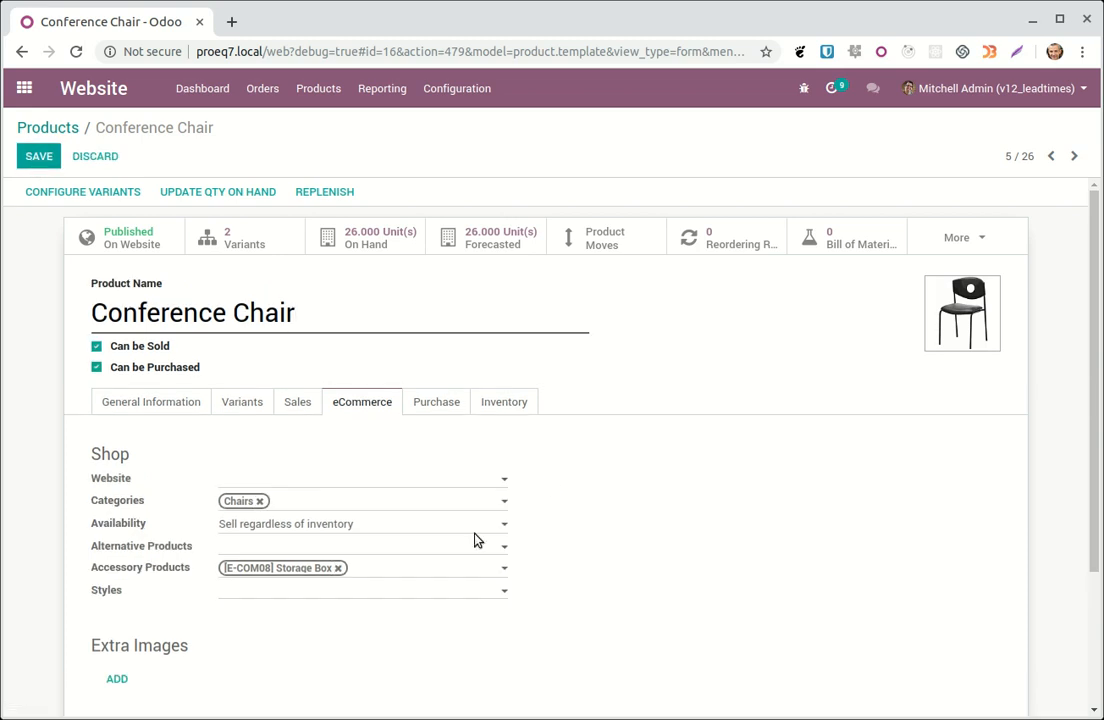
pyautogui.click(360, 503)
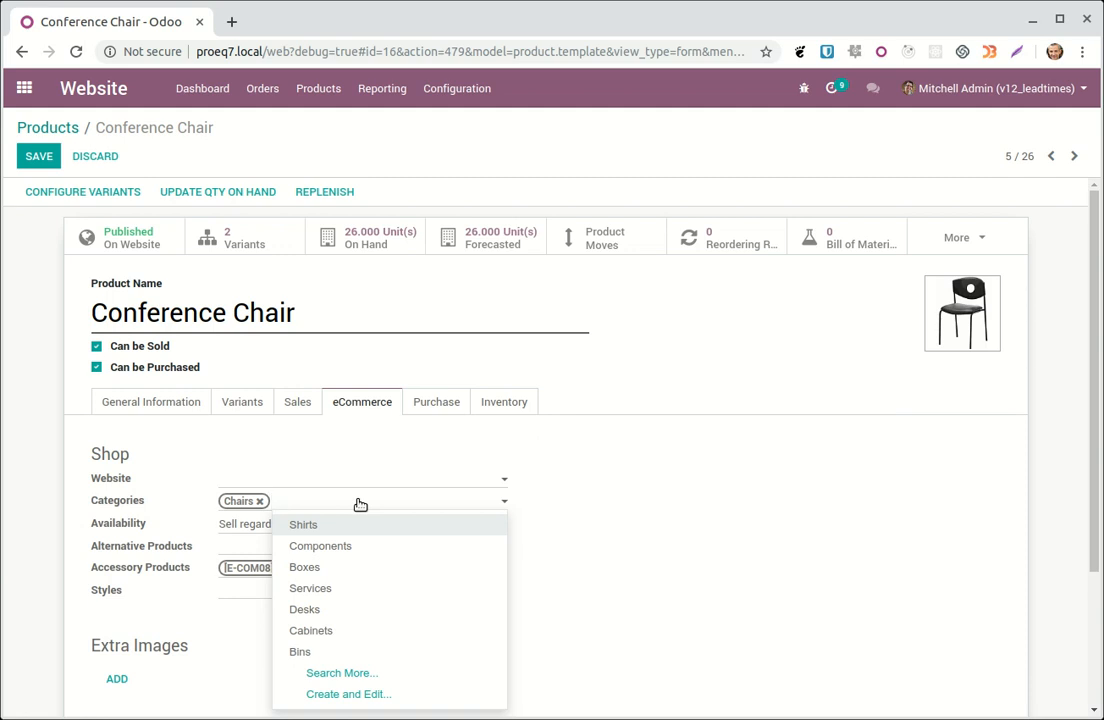
pyautogui.click(587, 514)
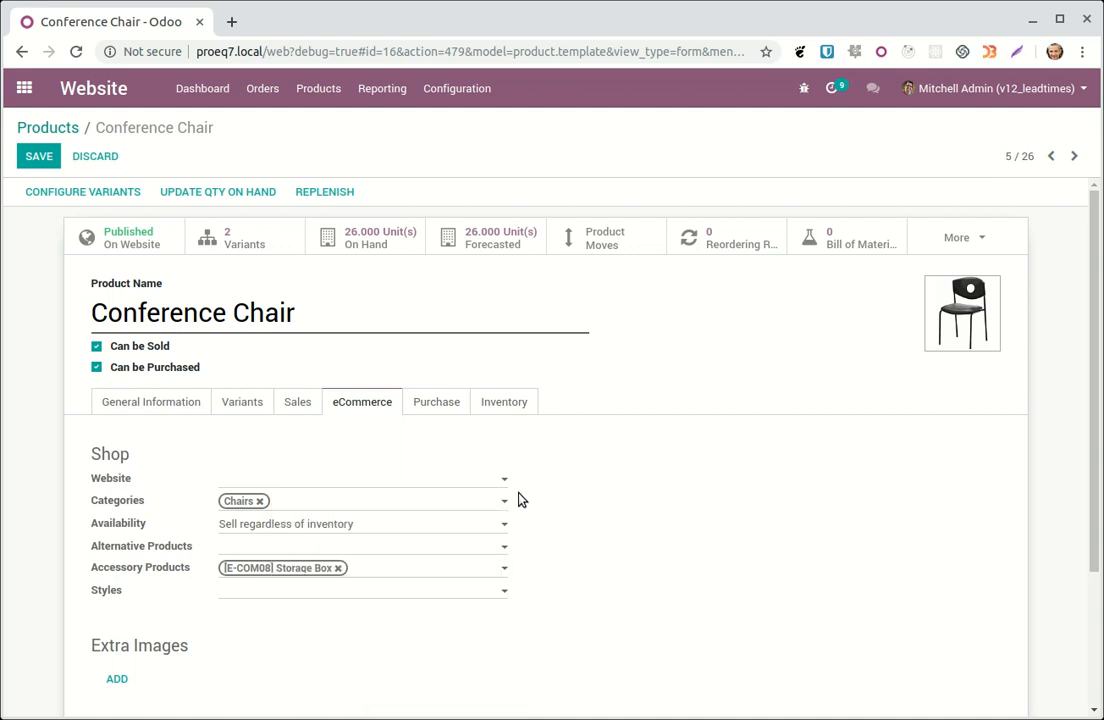
pyautogui.click(47, 127)
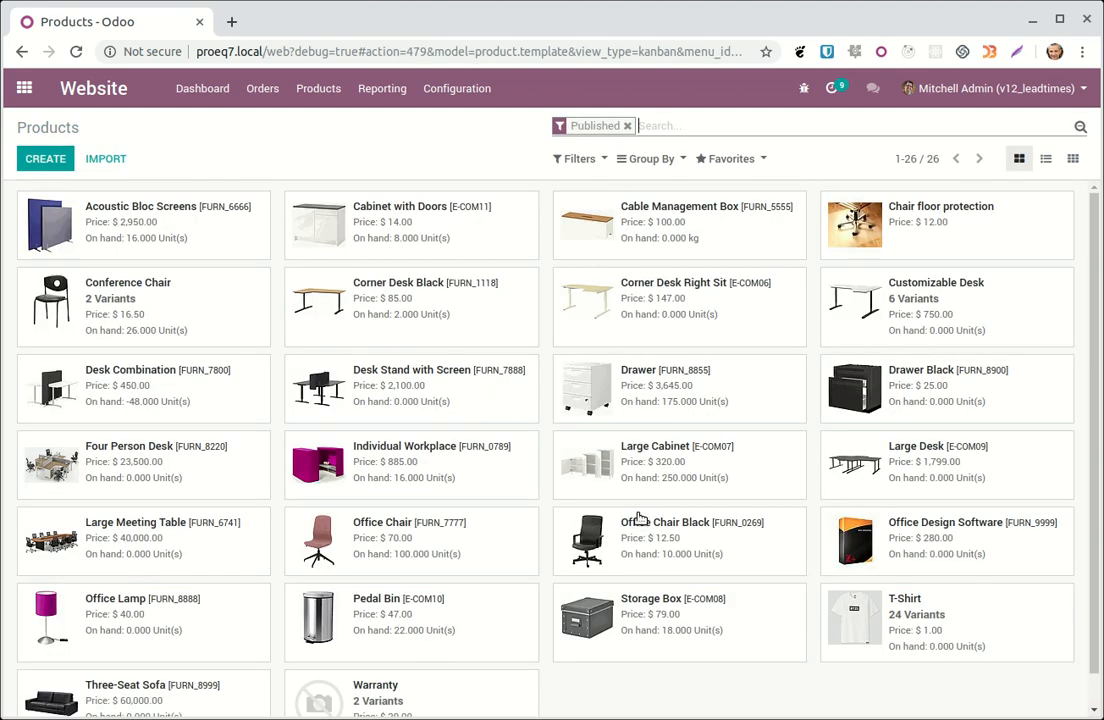
# - Add Green to the T-Shirt Color attribute values of the T-Shirt product and save the product
pyautogui.scroll(-1, 592, 549)
pyautogui.scroll(1, 592, 549)
pyautogui.click(897, 630)
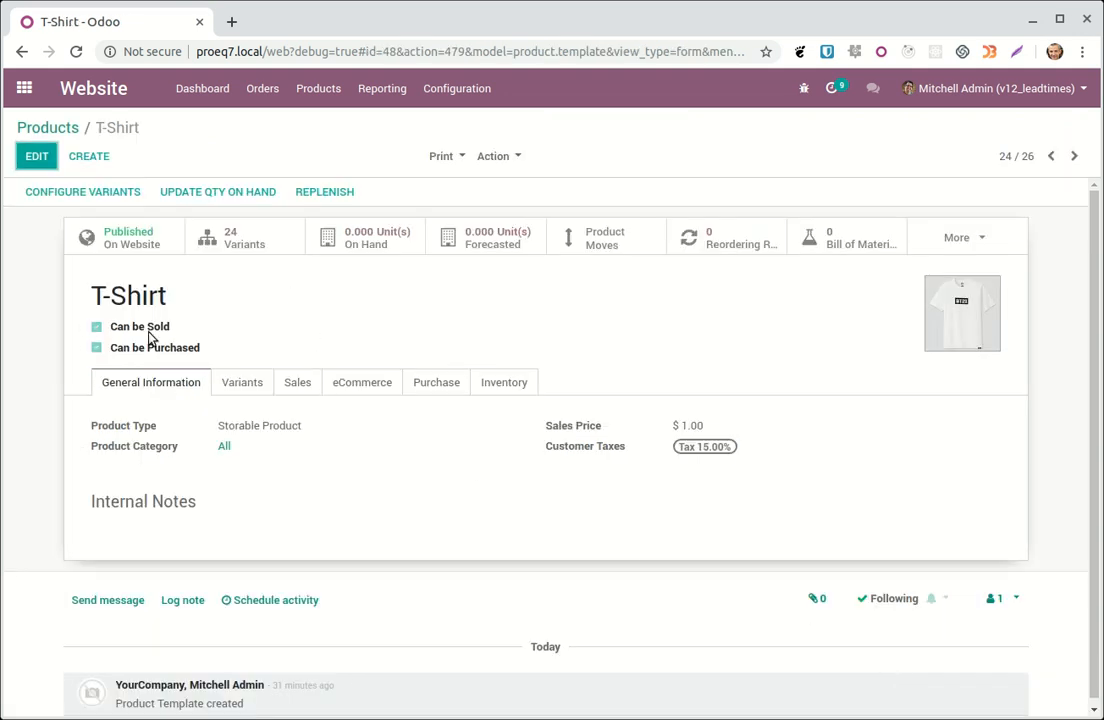
pyautogui.moveTo(149, 339)
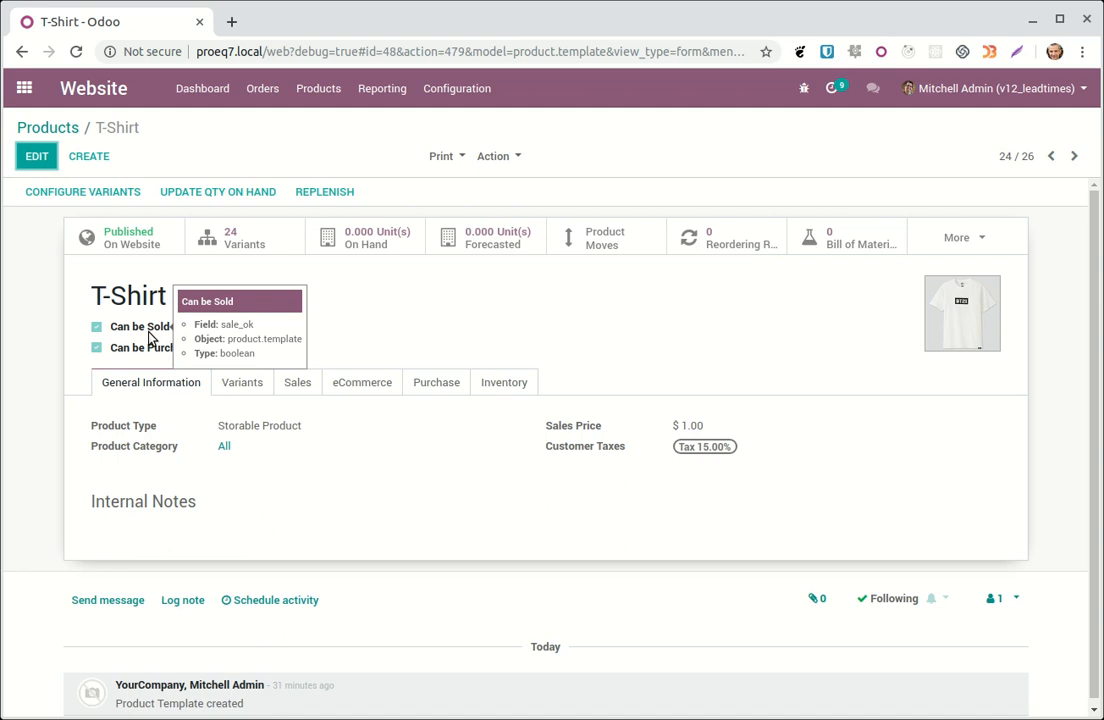
pyautogui.click(36, 160)
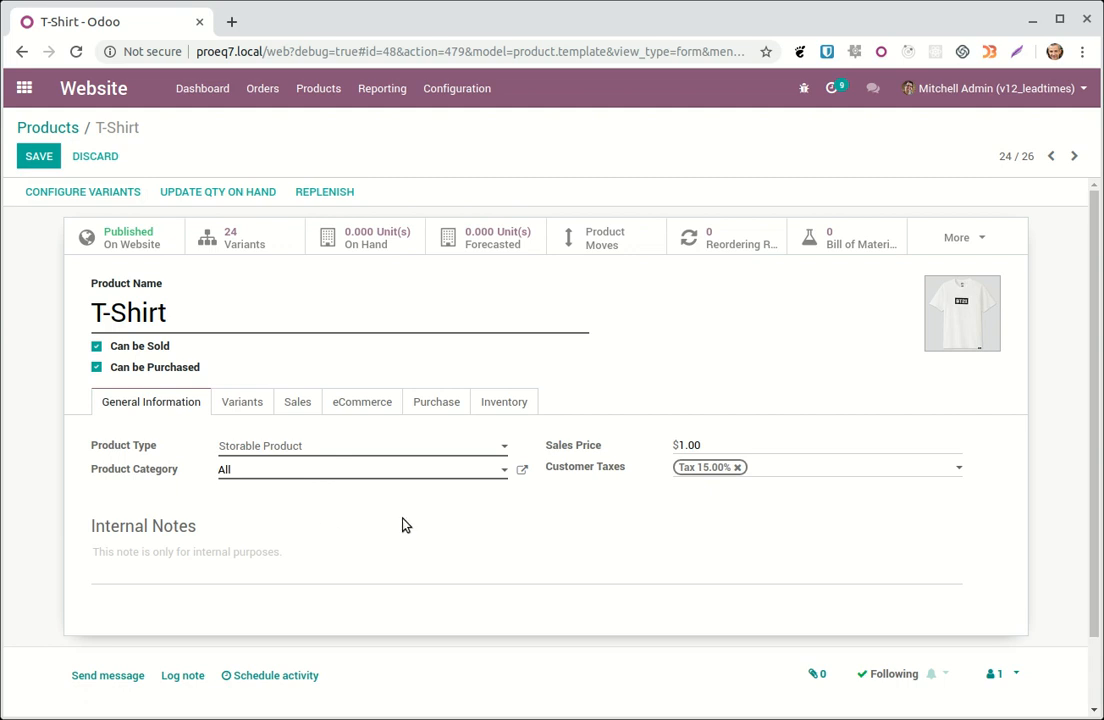
pyautogui.click(250, 410)
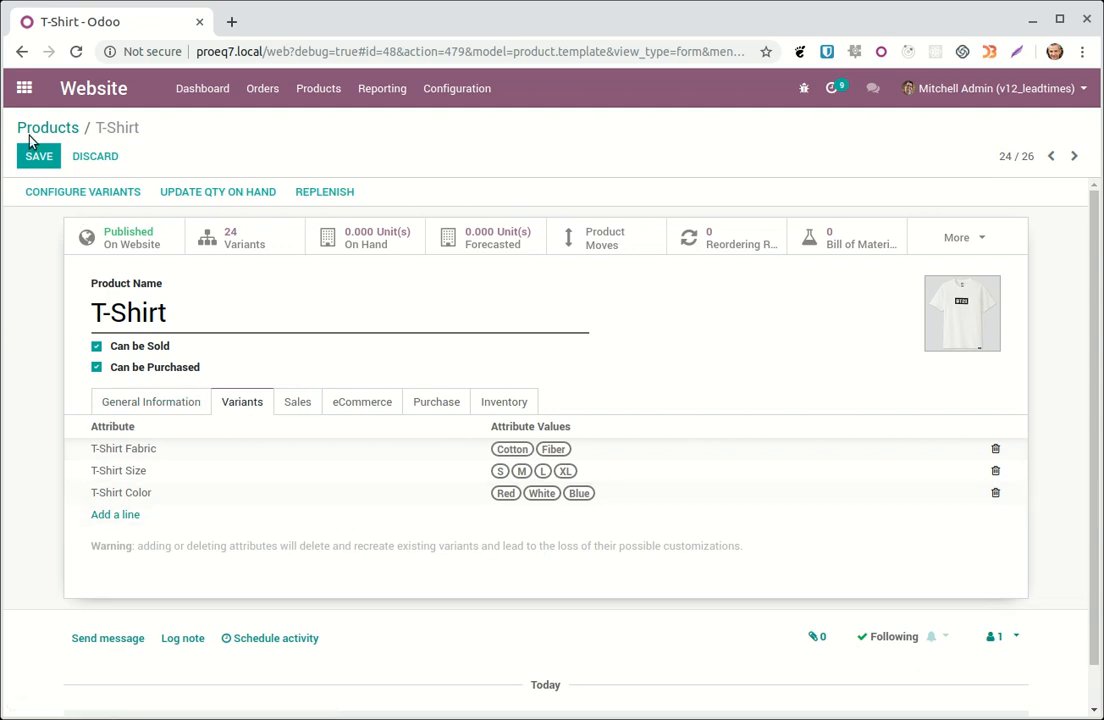
pyautogui.click(674, 503)
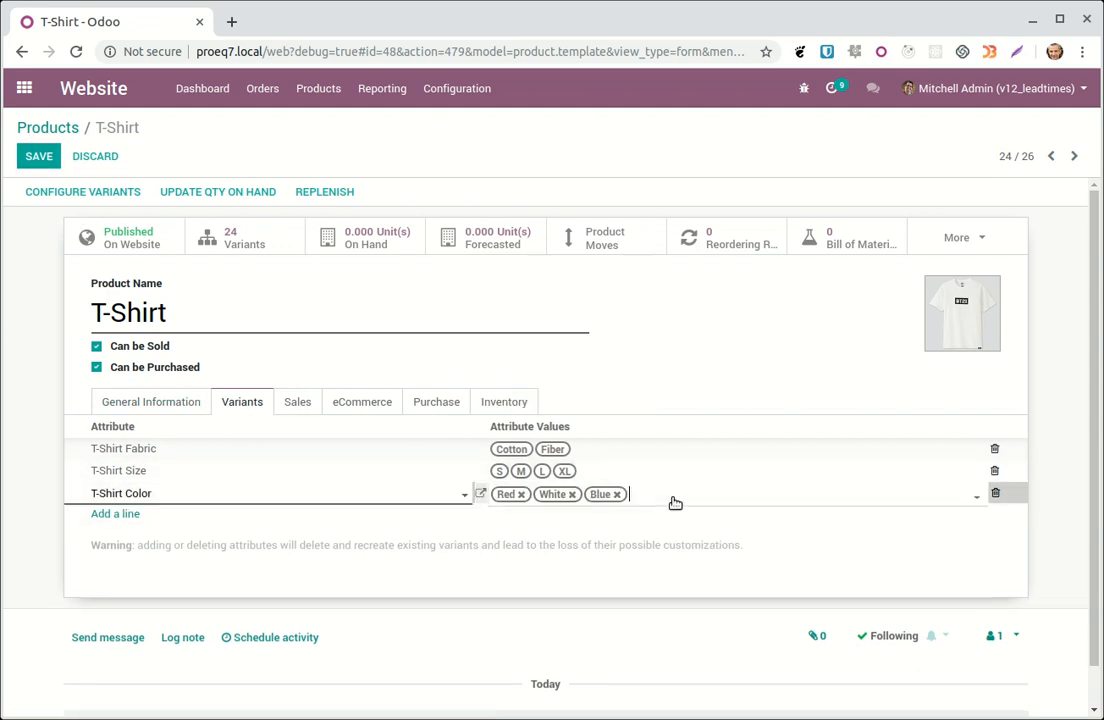
pyautogui.click(685, 503)
pyautogui.click(690, 517)
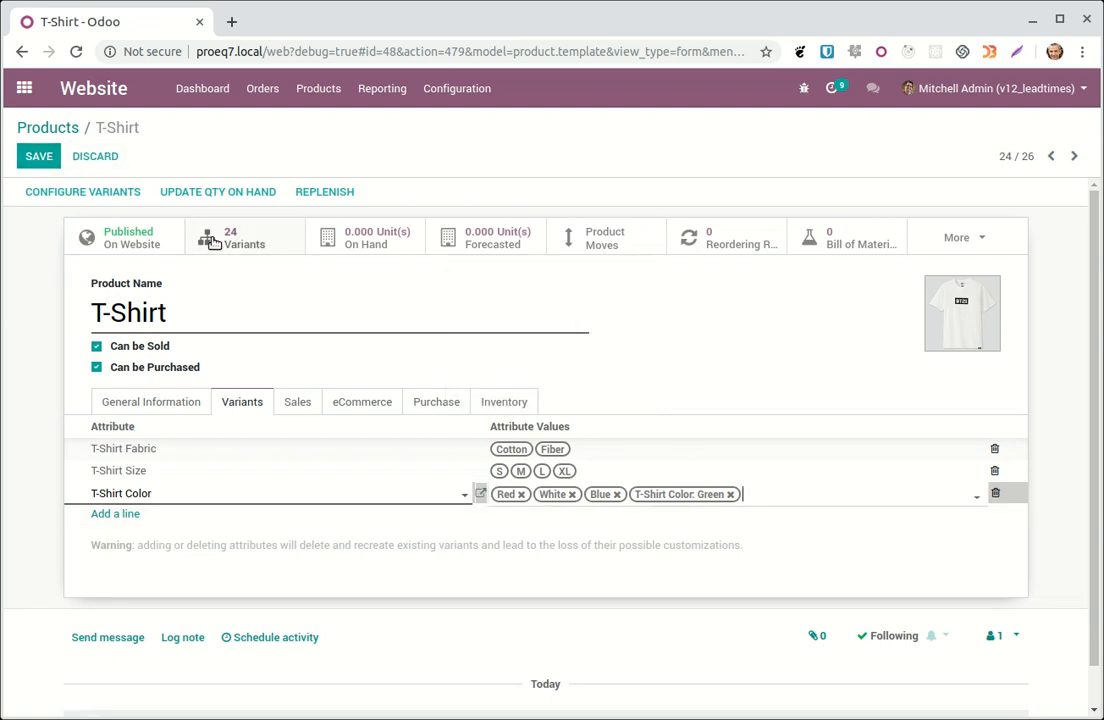
pyautogui.click(47, 160)
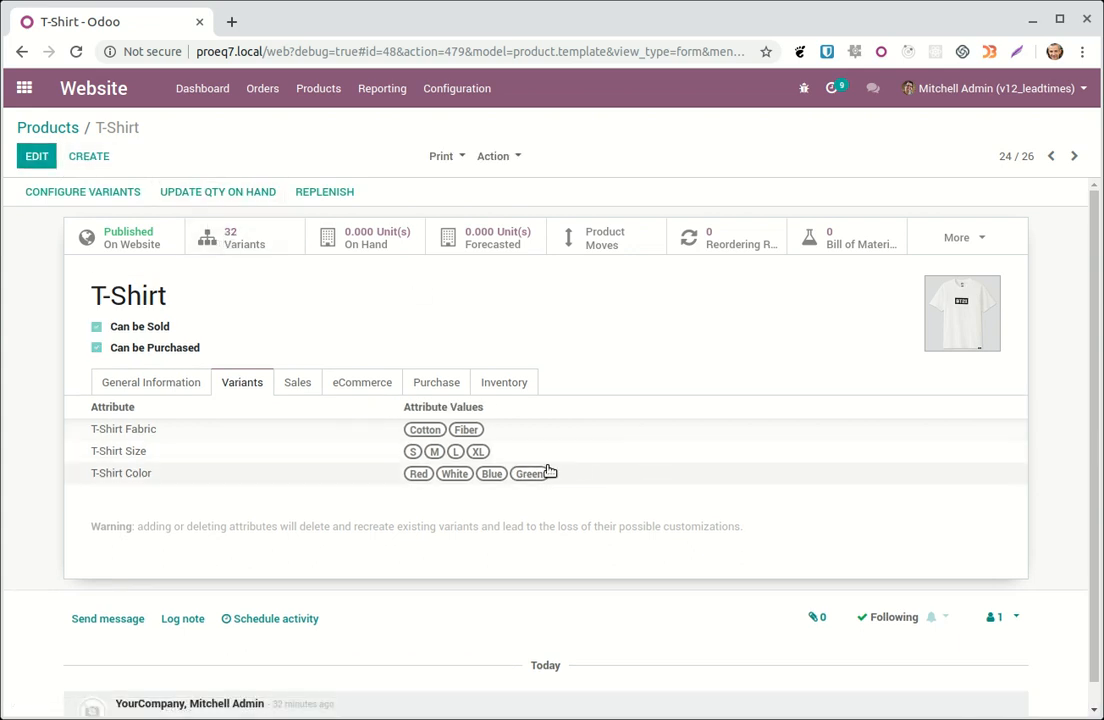
# - Examine the T-Shirt's list of product variants and their fabric, size and color combinations
pyautogui.click(256, 241)
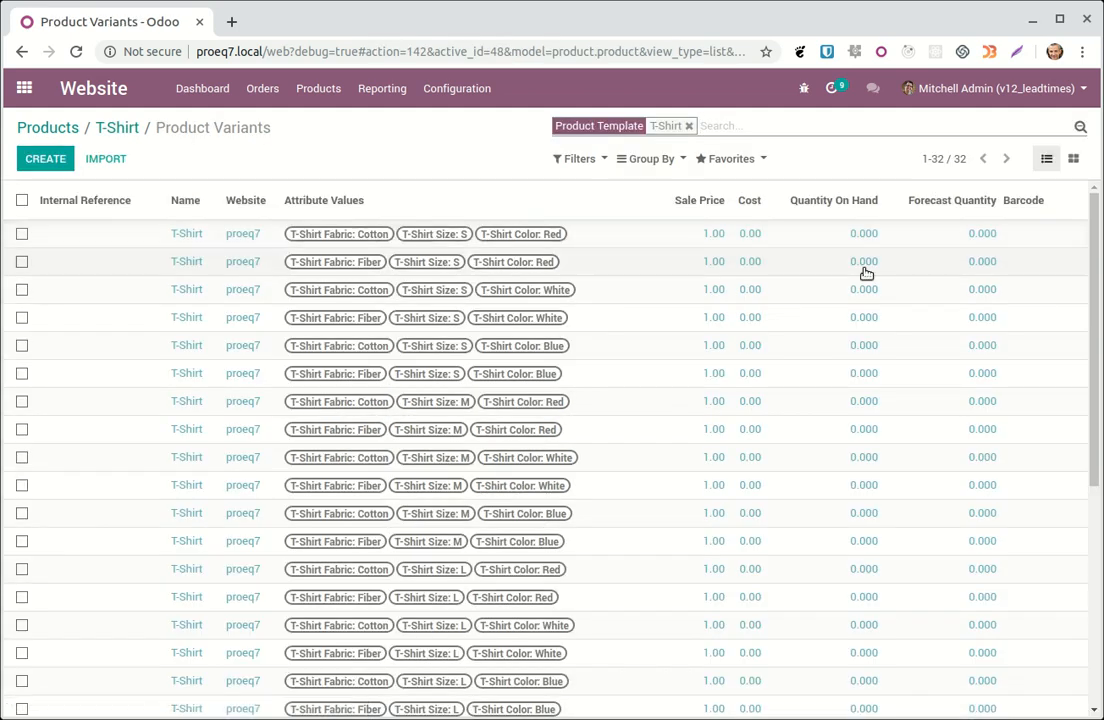
pyautogui.scroll(-5, 866, 484)
pyautogui.scroll(5, 862, 480)
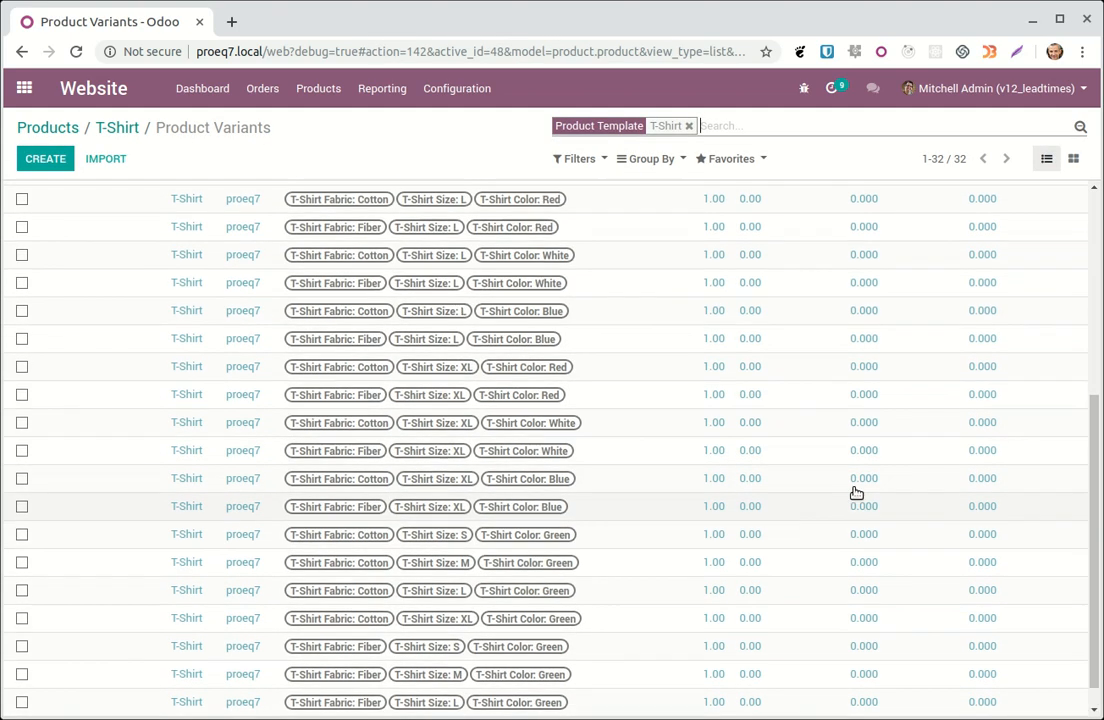
pyautogui.scroll(-1, 840, 460)
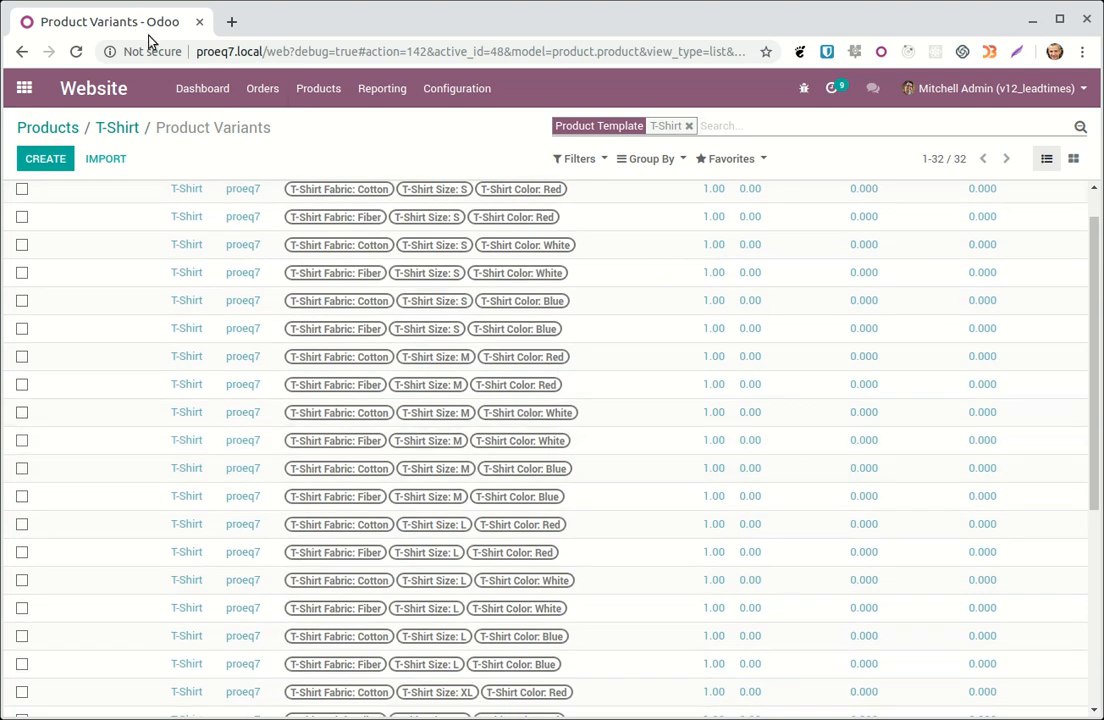
# - Open the product attributes list in a second browser tab and search it for "t-shirt"
pyautogui.click(193, 87)
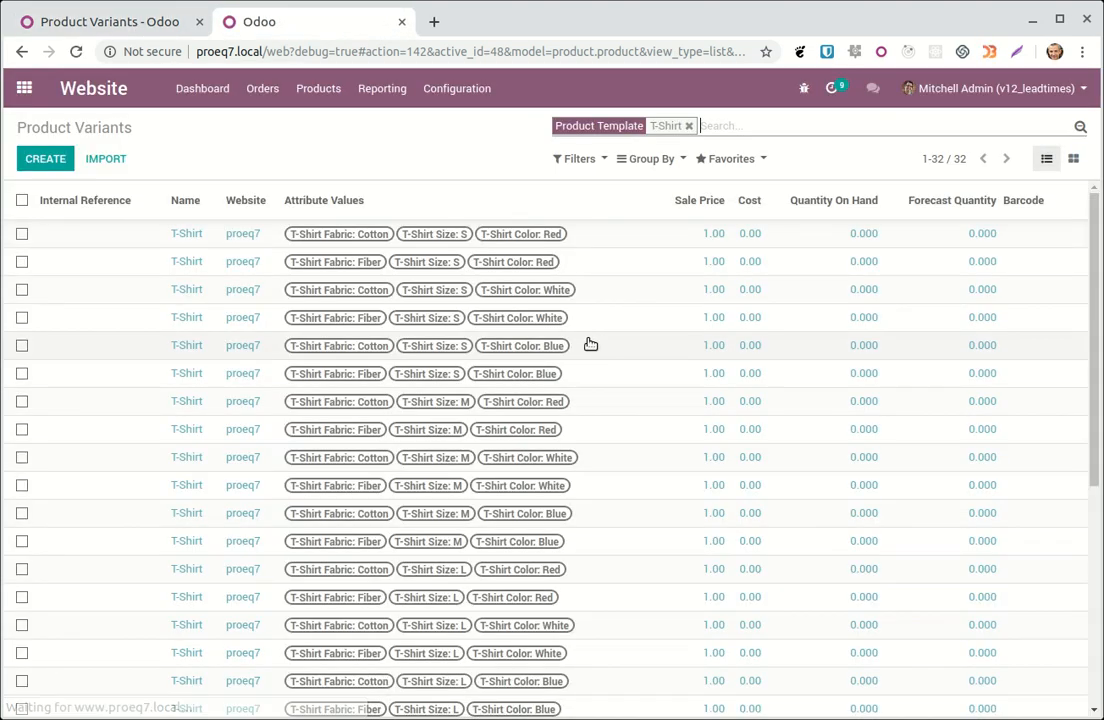
pyautogui.click(460, 96)
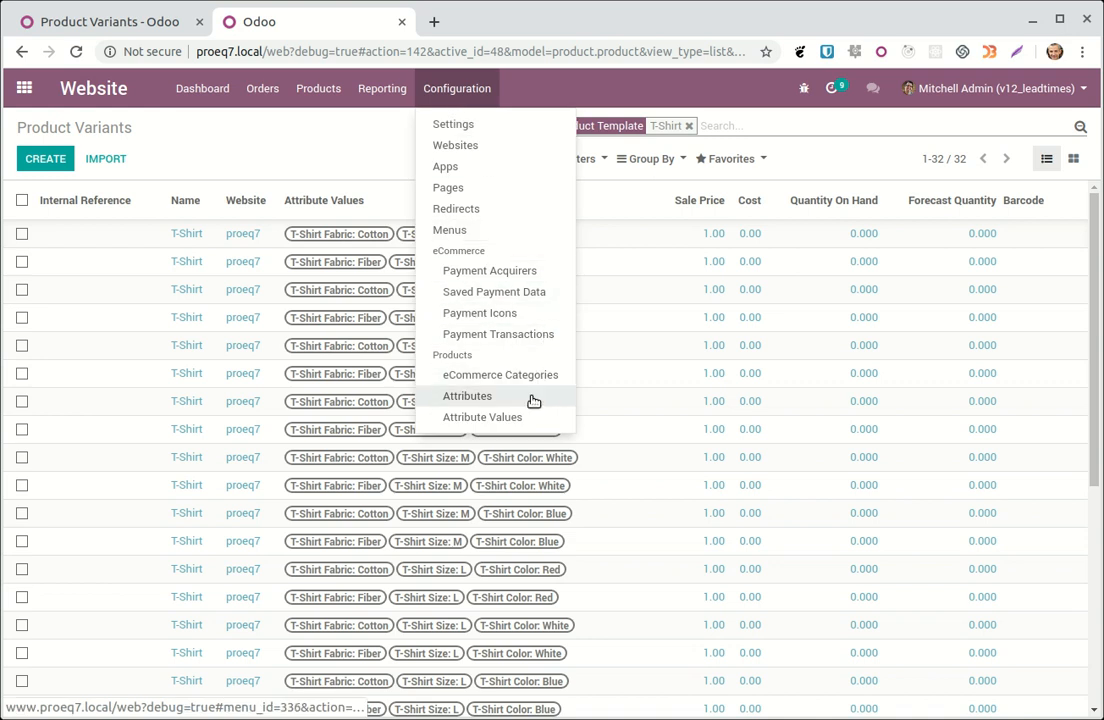
pyautogui.click(467, 397)
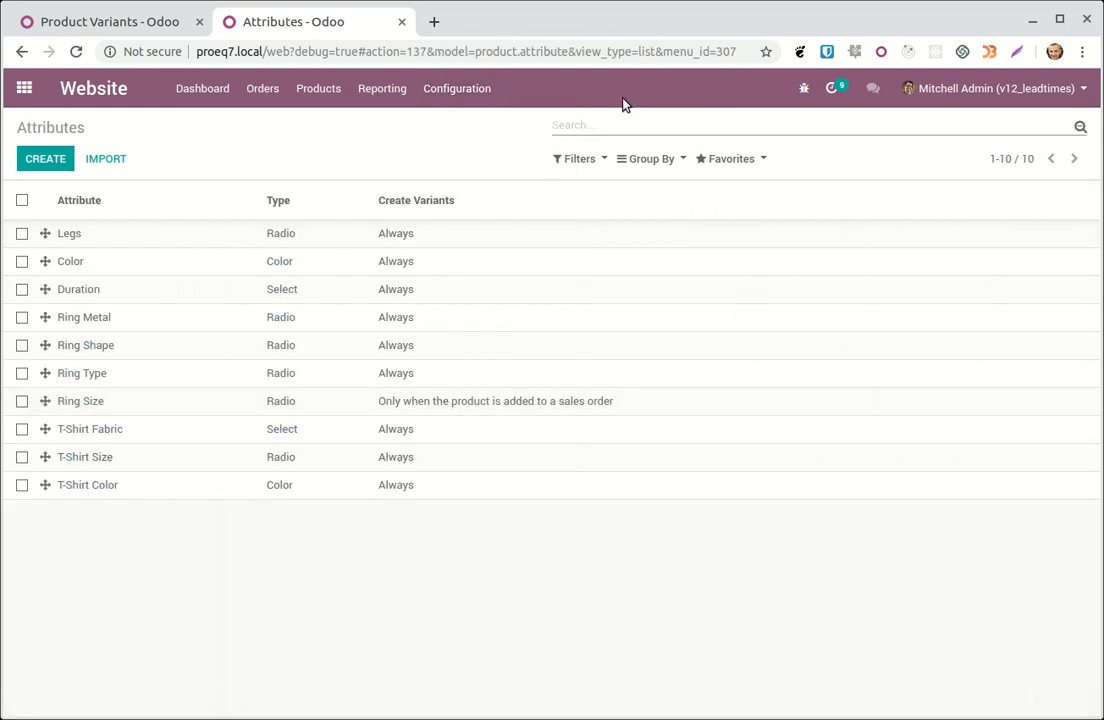
pyautogui.write('t-s')
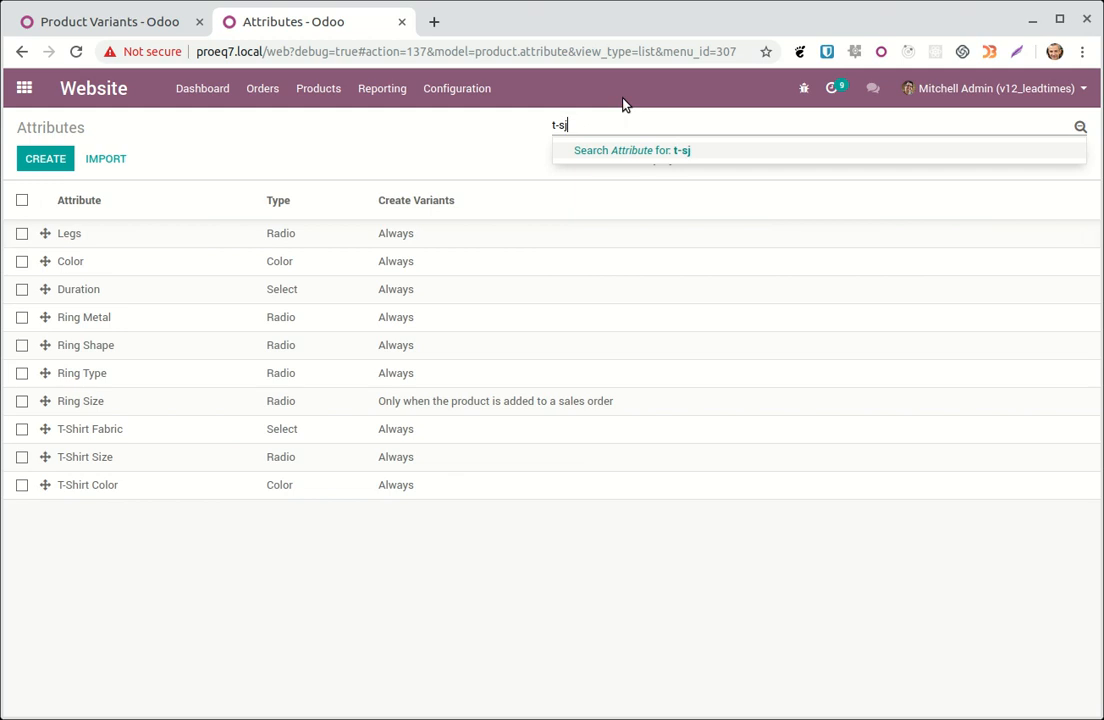
pyautogui.write('hirt')
pyautogui.press('Return')
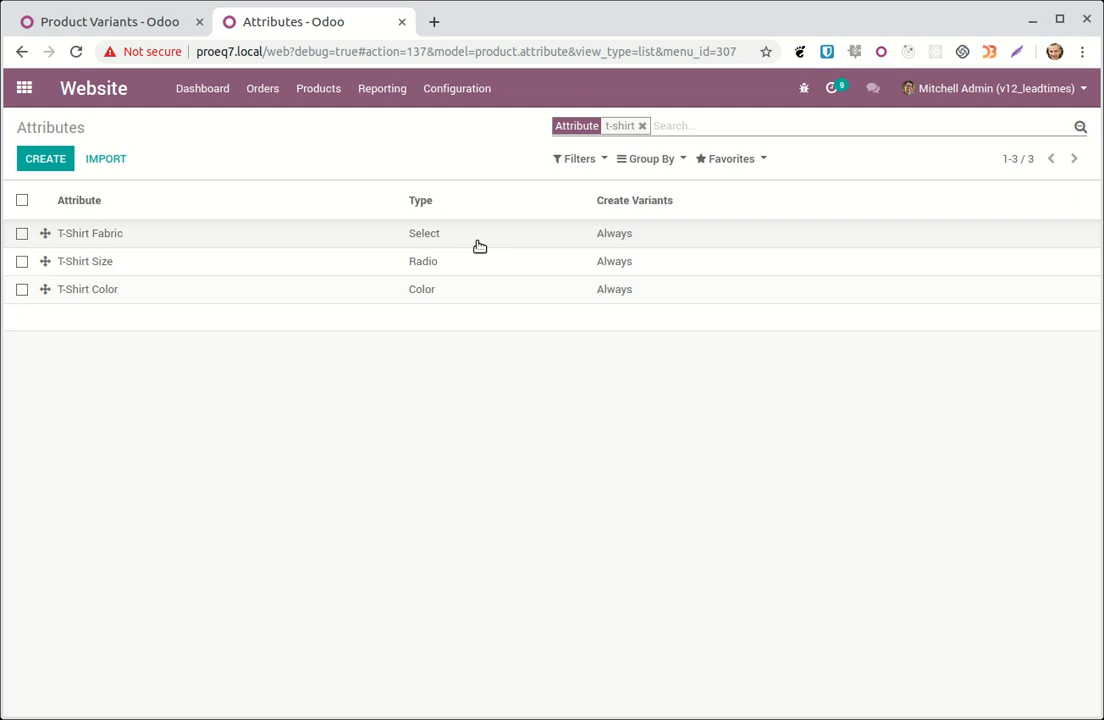
# - Review the T-Shirt Color, Size and Fabric attribute definitions, including the type and variant creation options for Fabric, without changing them
pyautogui.click(95, 287)
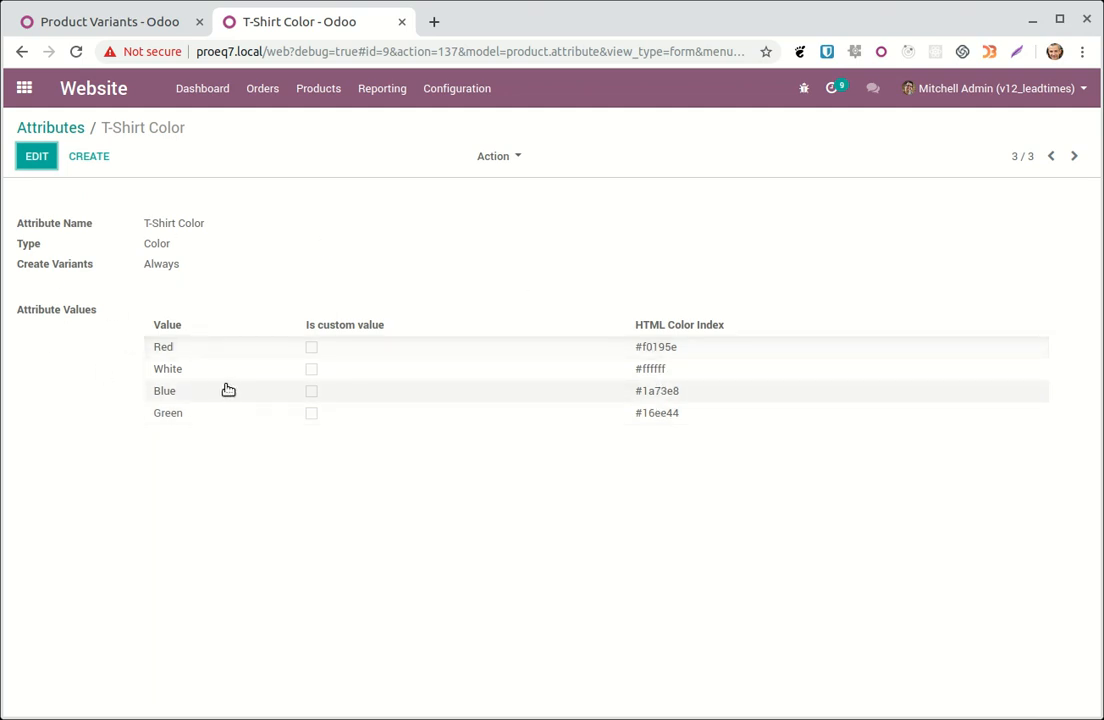
pyautogui.click(1051, 157)
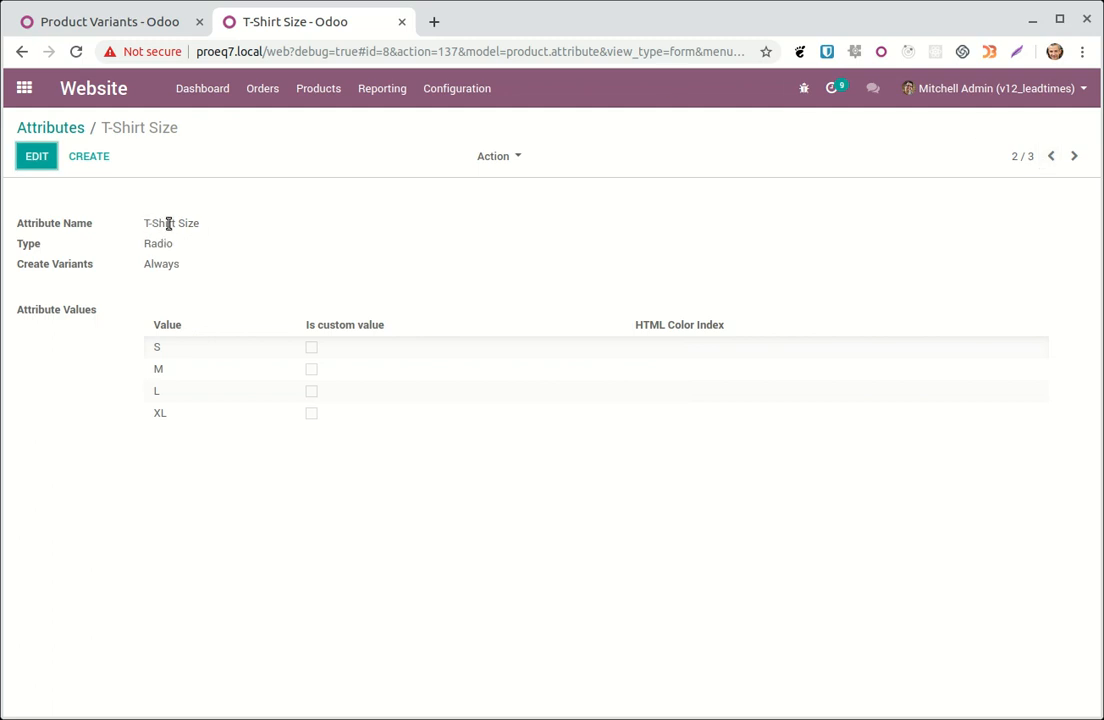
pyautogui.click(1051, 158)
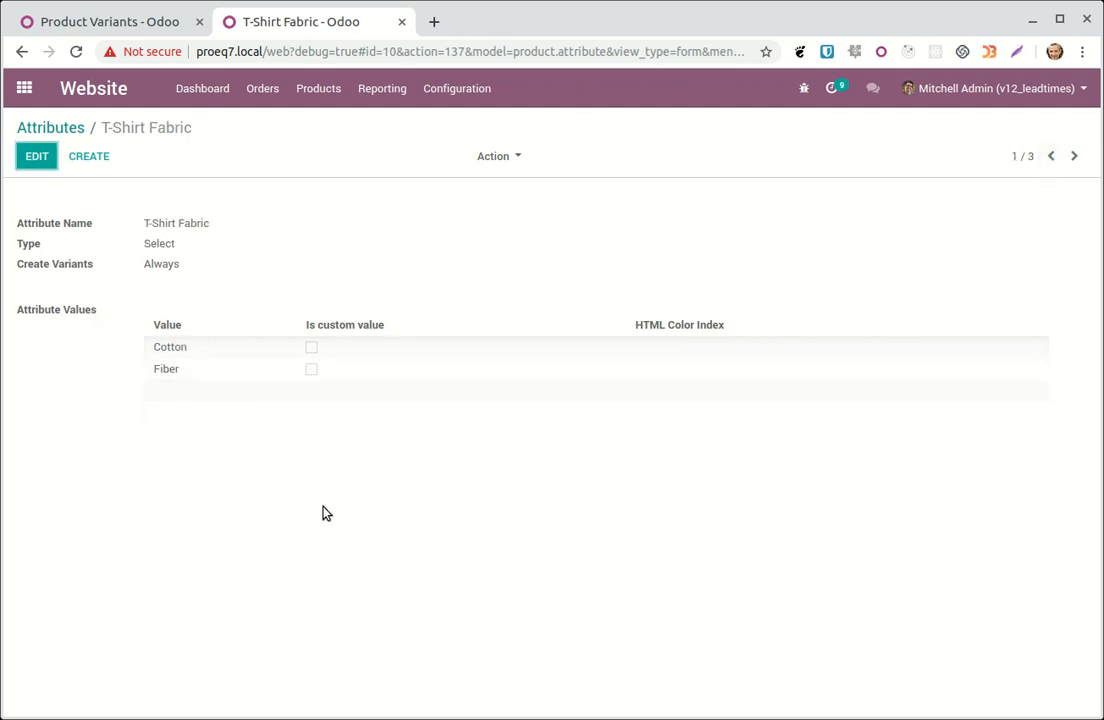
pyautogui.click(37, 157)
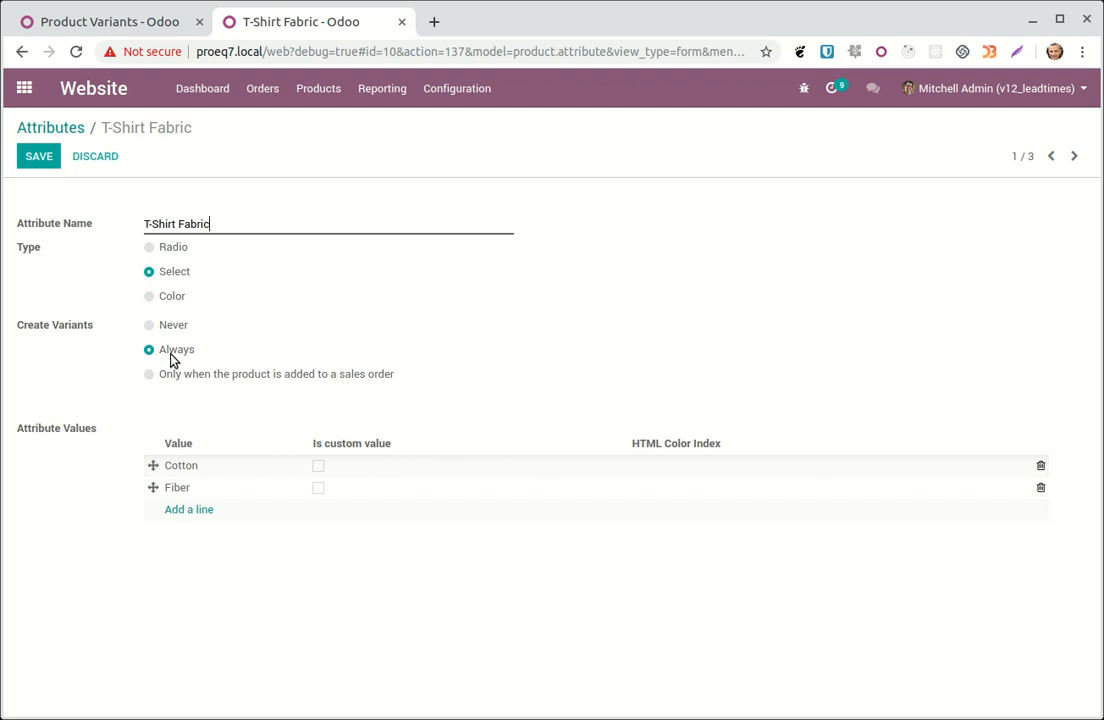
pyautogui.click(89, 158)
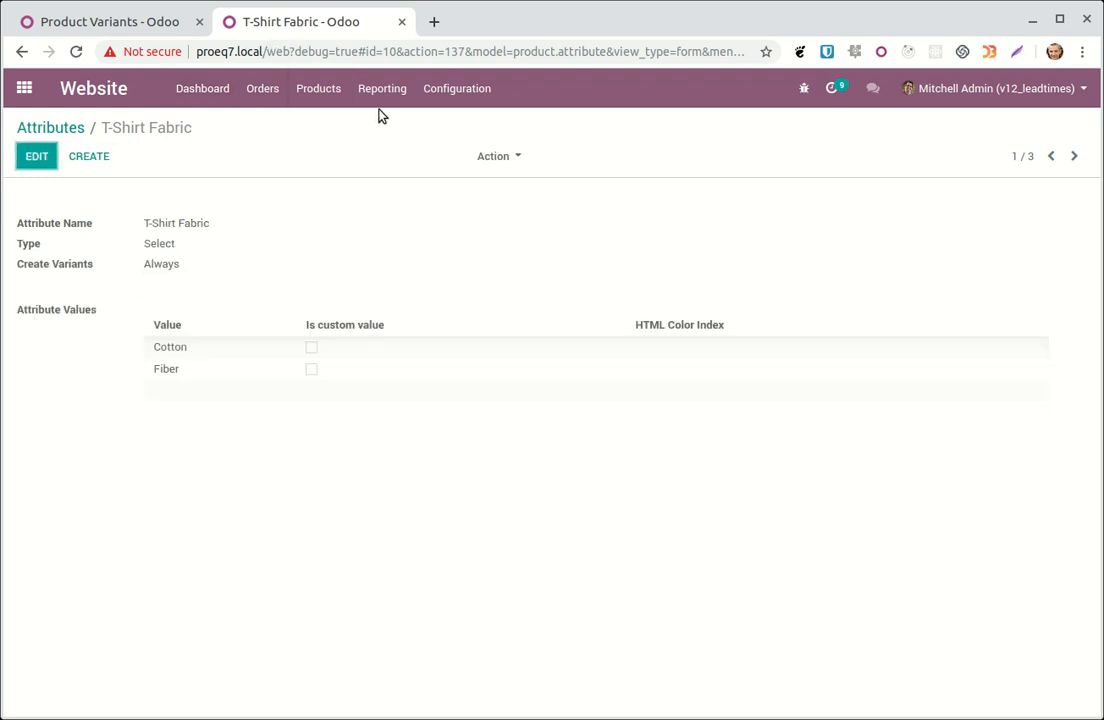
# - In a duplicate browser tab, filter the Product Variants list by product template "t-shirt" and view the Cotton, L, Blue variant
pyautogui.hotkey('alt', 'shift', 'd')
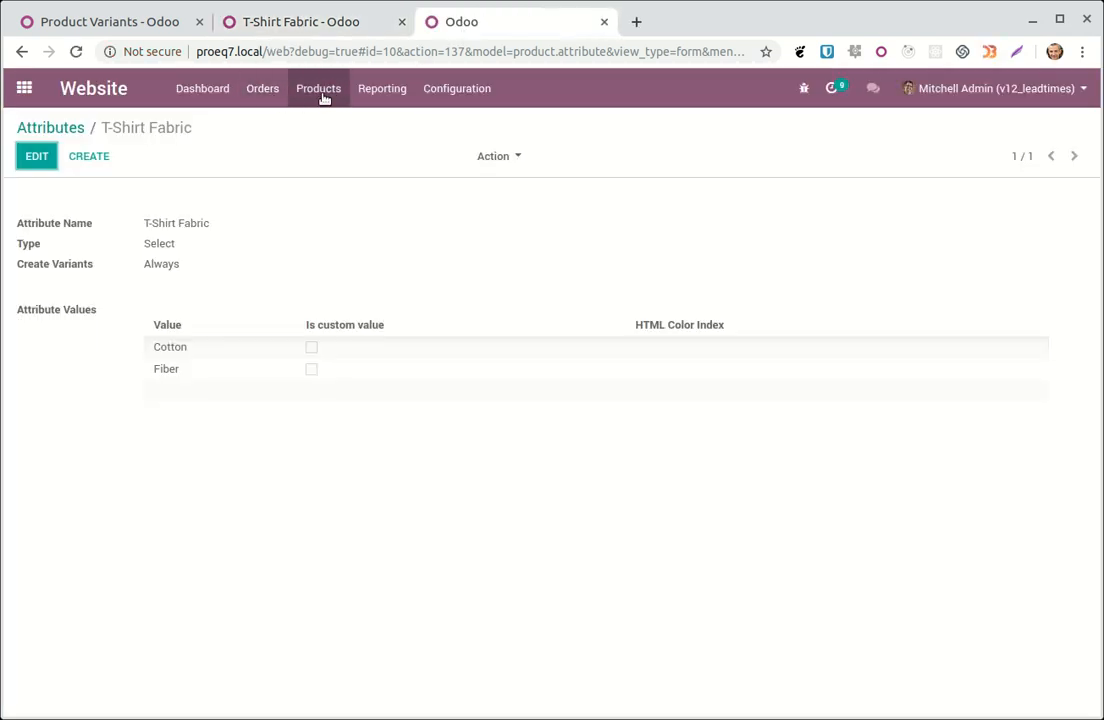
pyautogui.click(323, 97)
pyautogui.click(347, 122)
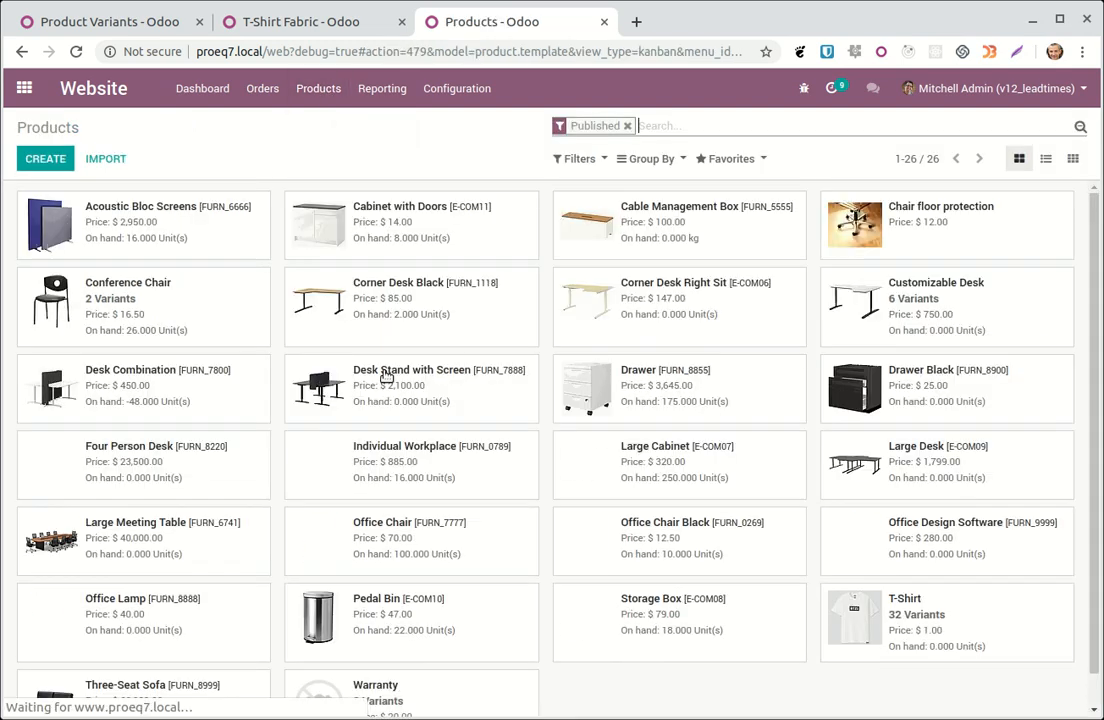
pyautogui.click(318, 88)
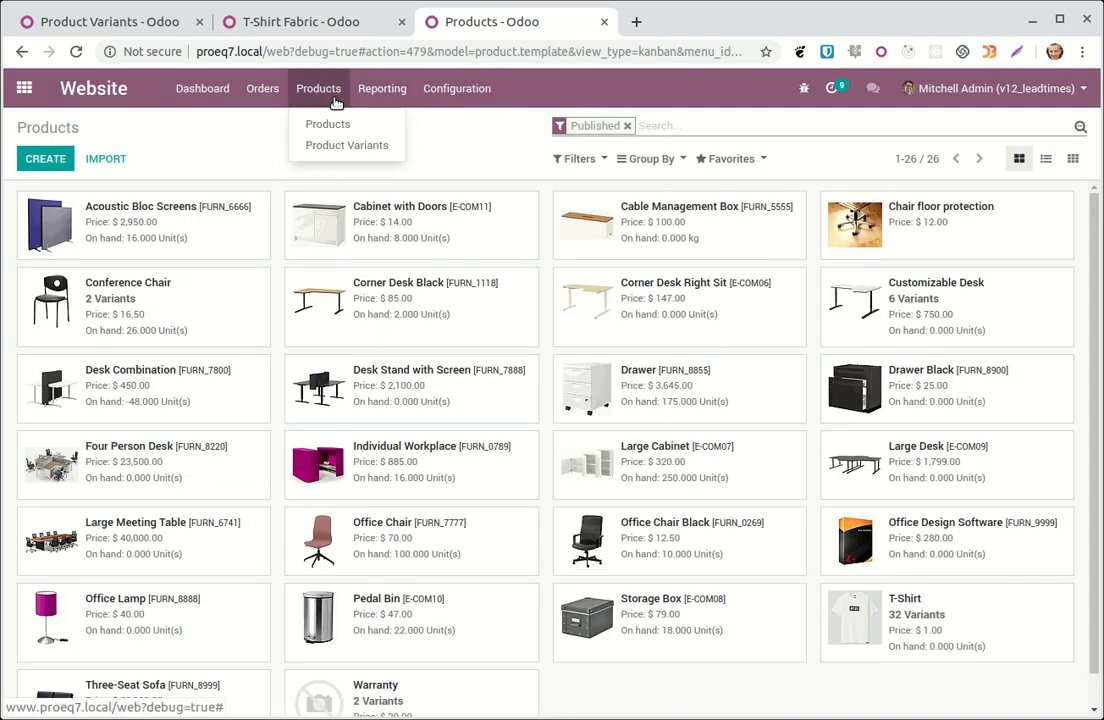
pyautogui.click(340, 148)
pyautogui.scroll(-8, 402, 345)
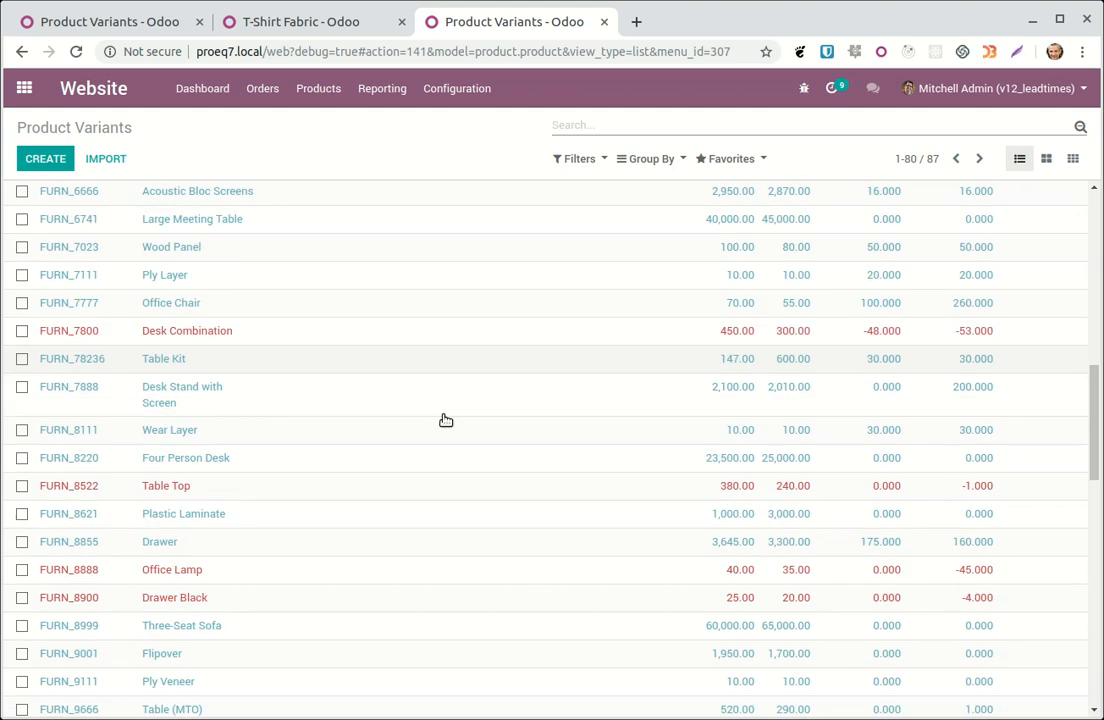
pyautogui.scroll(2, 441, 424)
pyautogui.write('t-shirt')
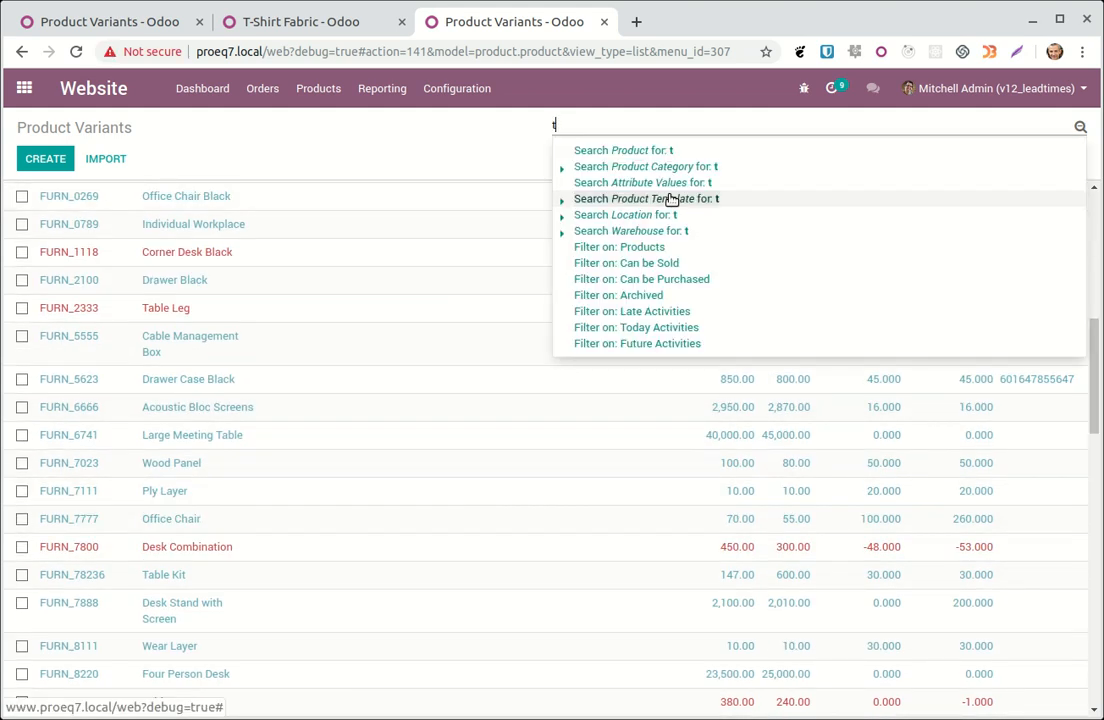
pyautogui.click(672, 200)
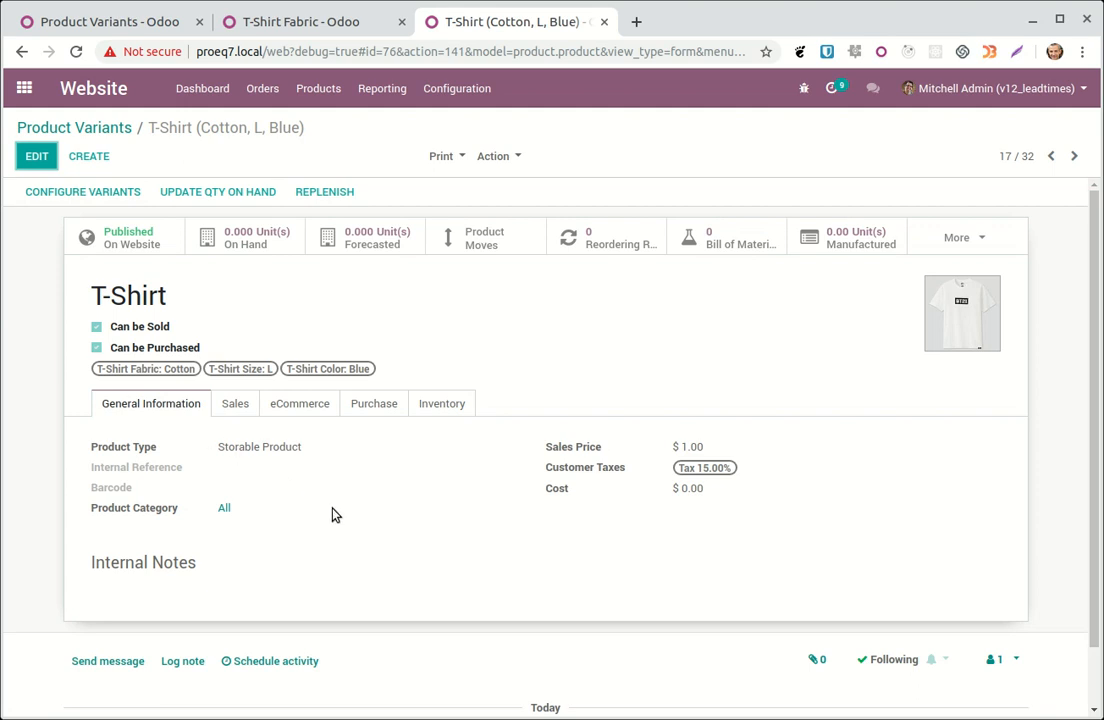
# - Return to the T-Shirt product record from its variants list and open its published website page
pyautogui.click(297, 24)
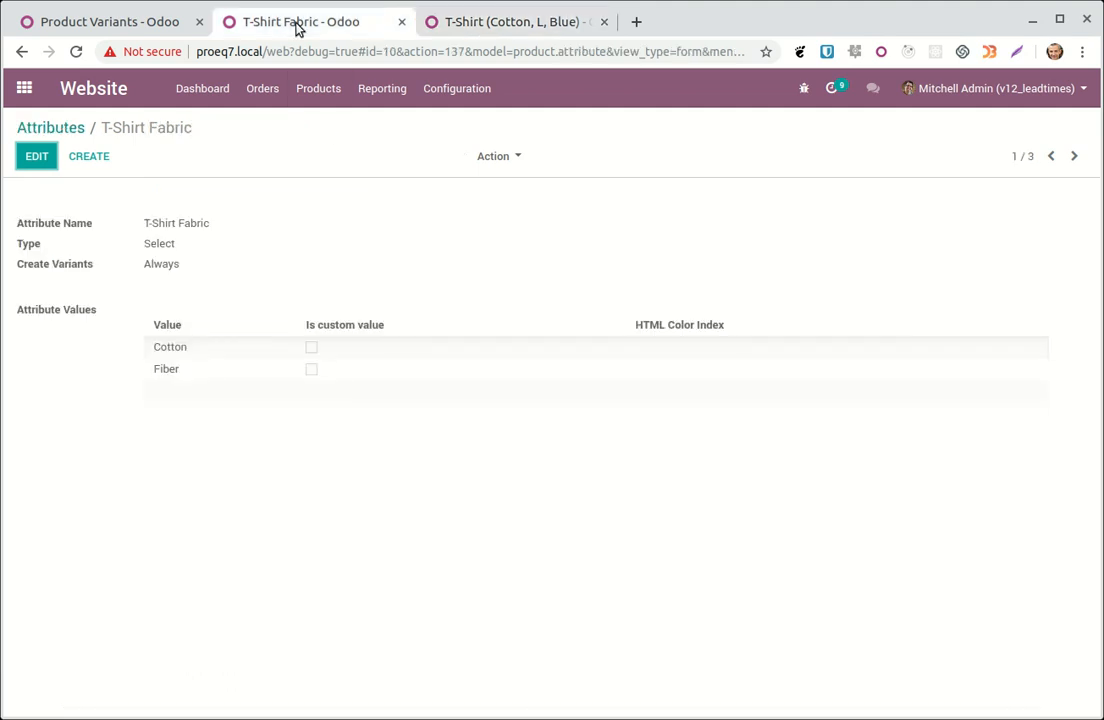
pyautogui.click(117, 24)
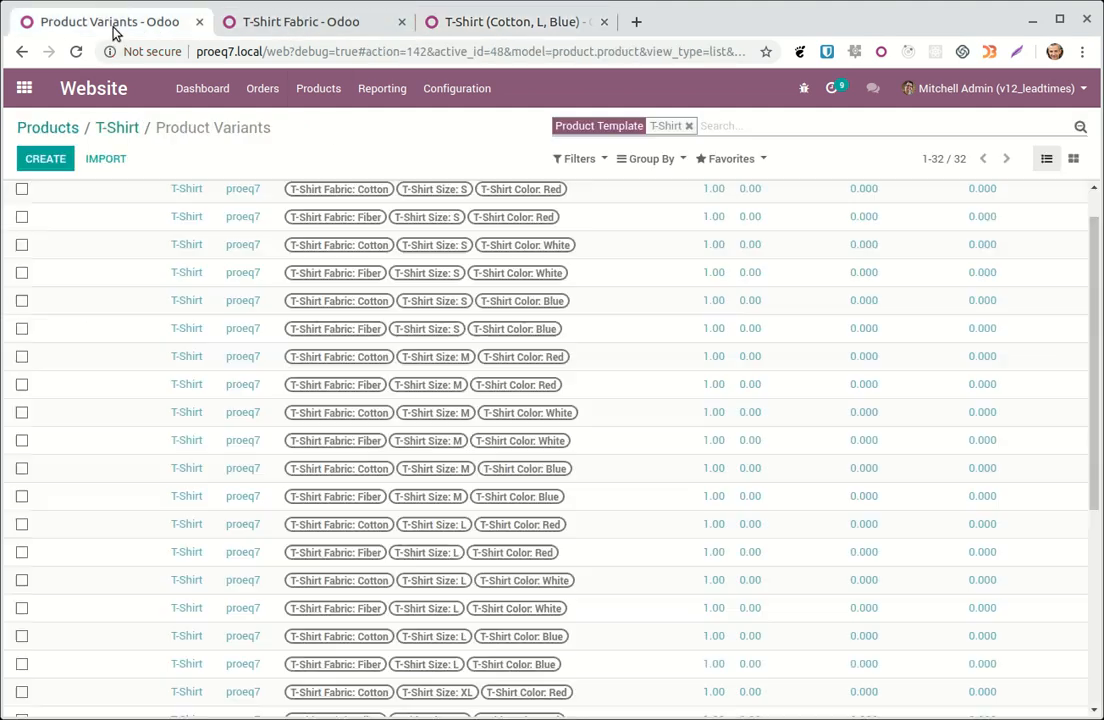
pyautogui.click(129, 131)
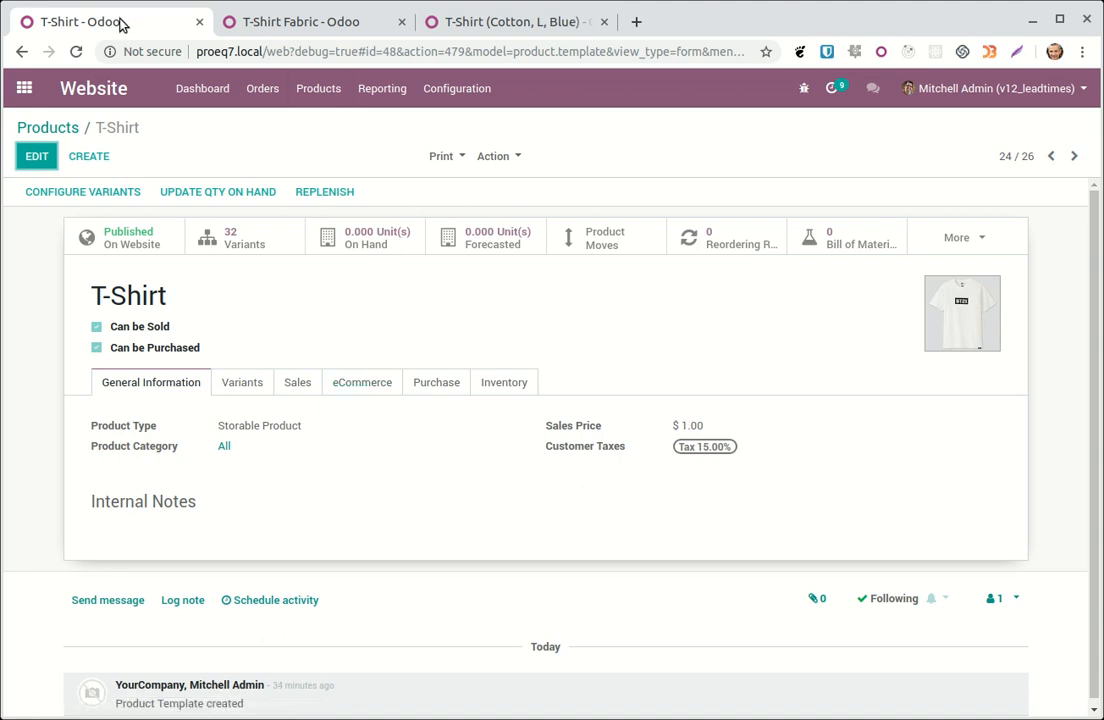
pyautogui.click(141, 247)
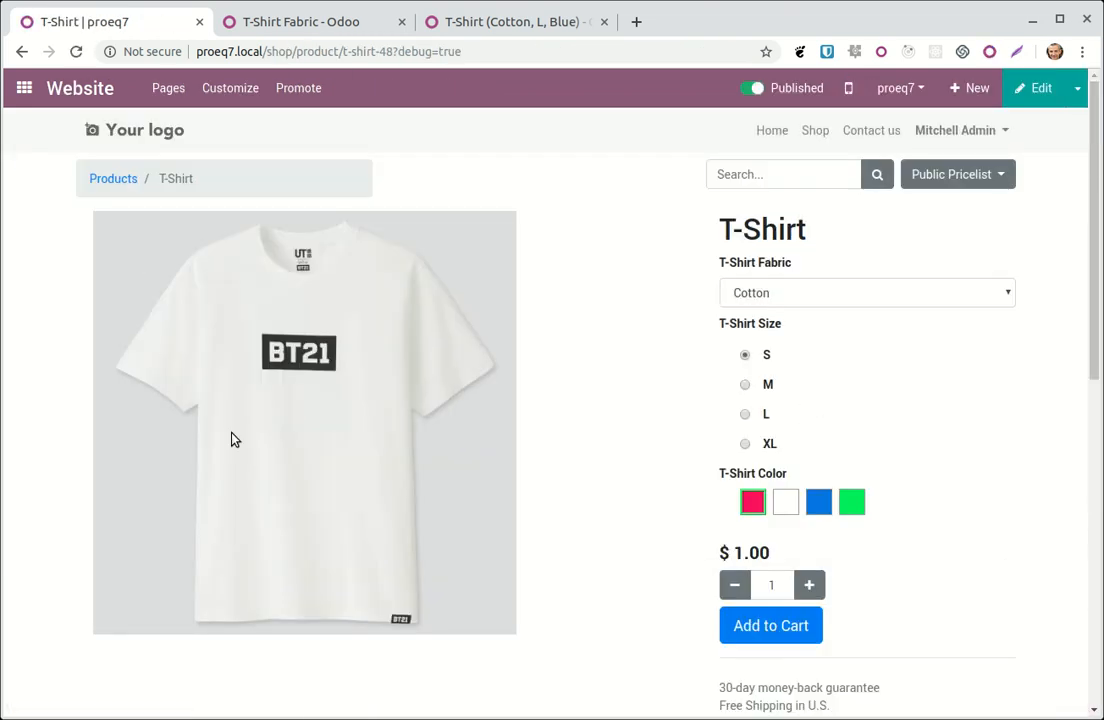
# - Check the fabric choices on the T-Shirt's website page, select size M, and compare with the T-Shirt Fabric attribute definition
pyautogui.click(905, 296)
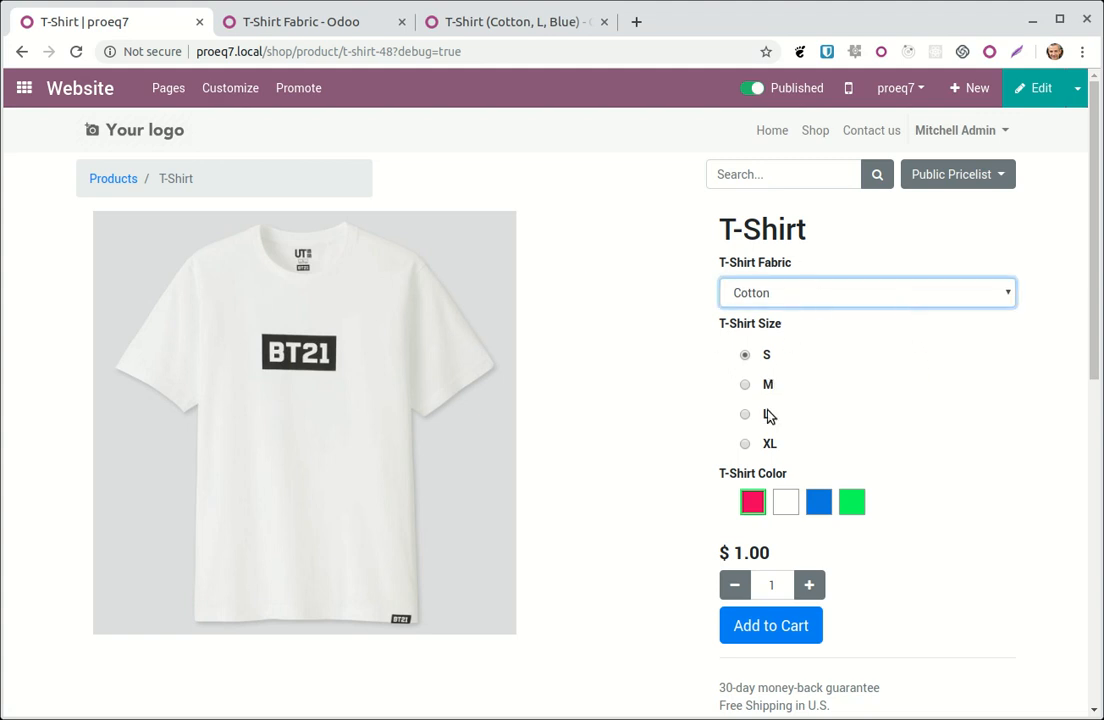
pyautogui.click(745, 385)
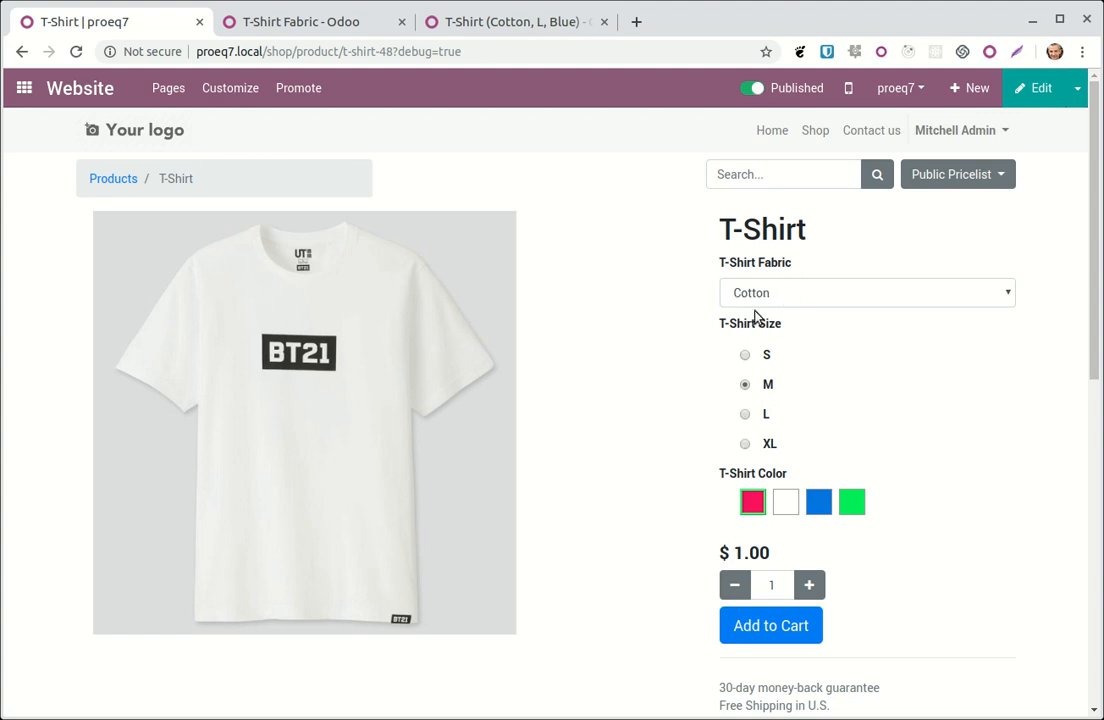
pyautogui.click(332, 24)
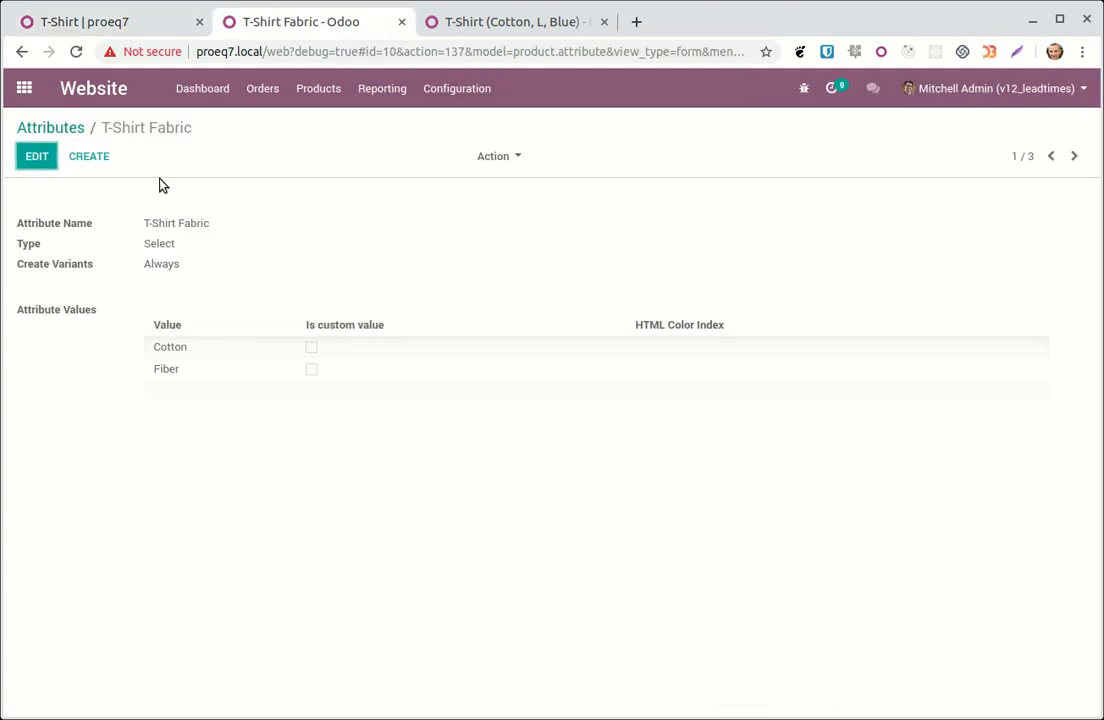
pyautogui.click(129, 24)
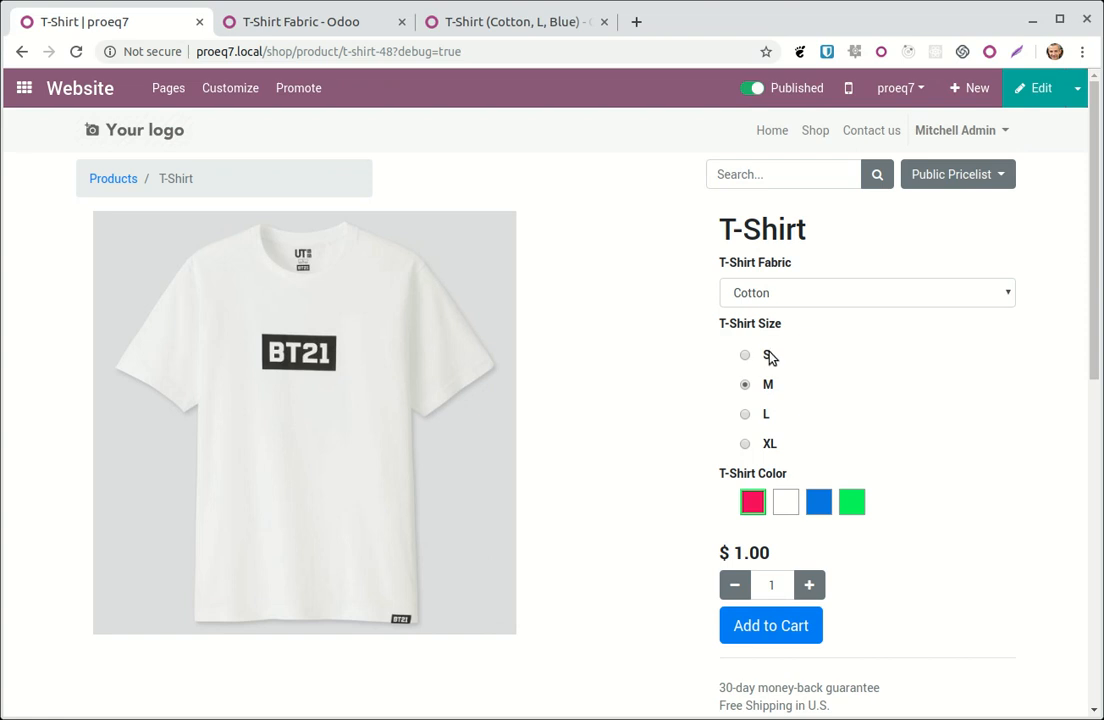
# - Change the T-Shirt Size attribute's type to Select and save it
pyautogui.click(291, 26)
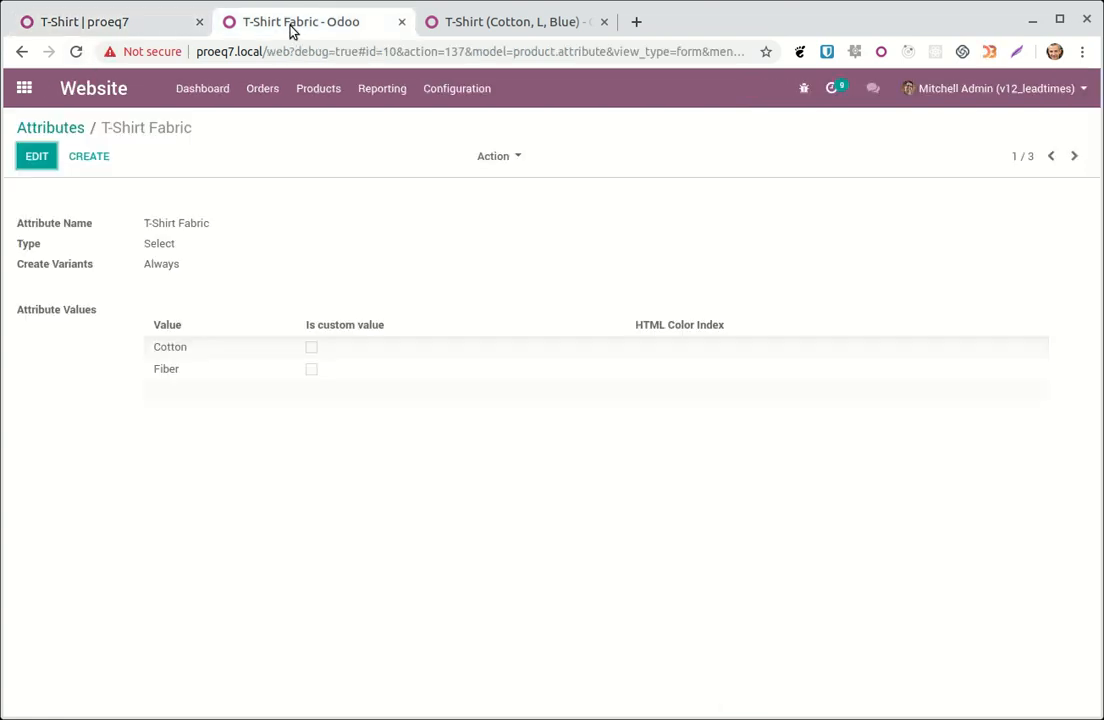
pyautogui.click(1072, 157)
pyautogui.click(37, 156)
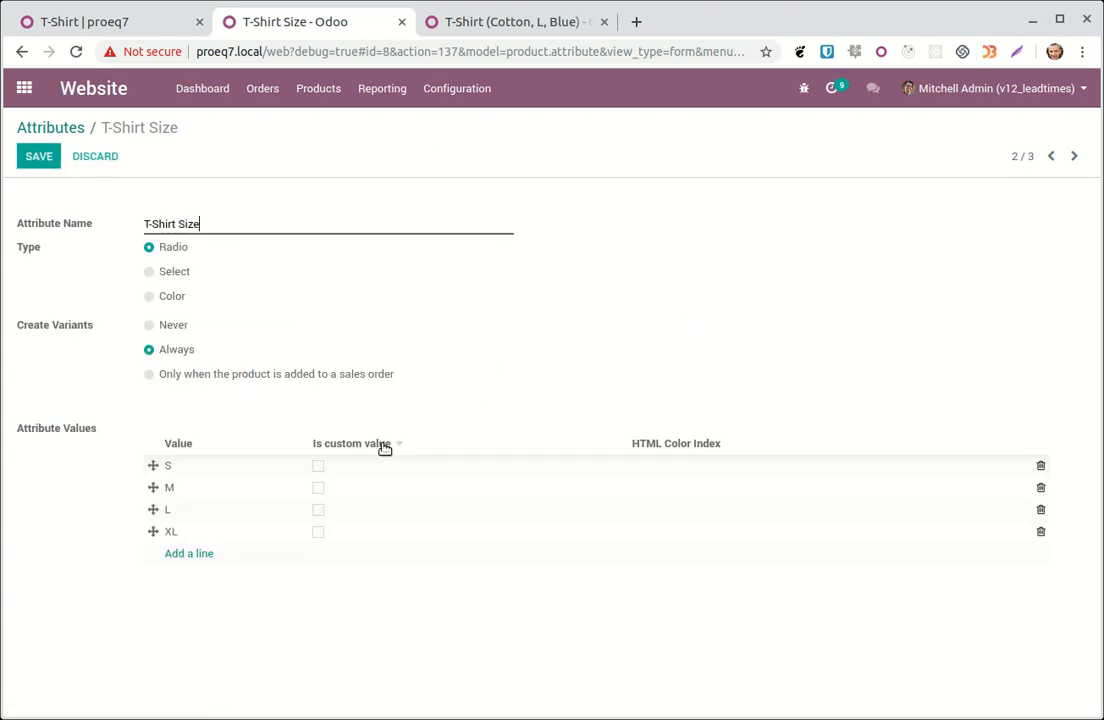
pyautogui.click(148, 273)
pyautogui.click(38, 156)
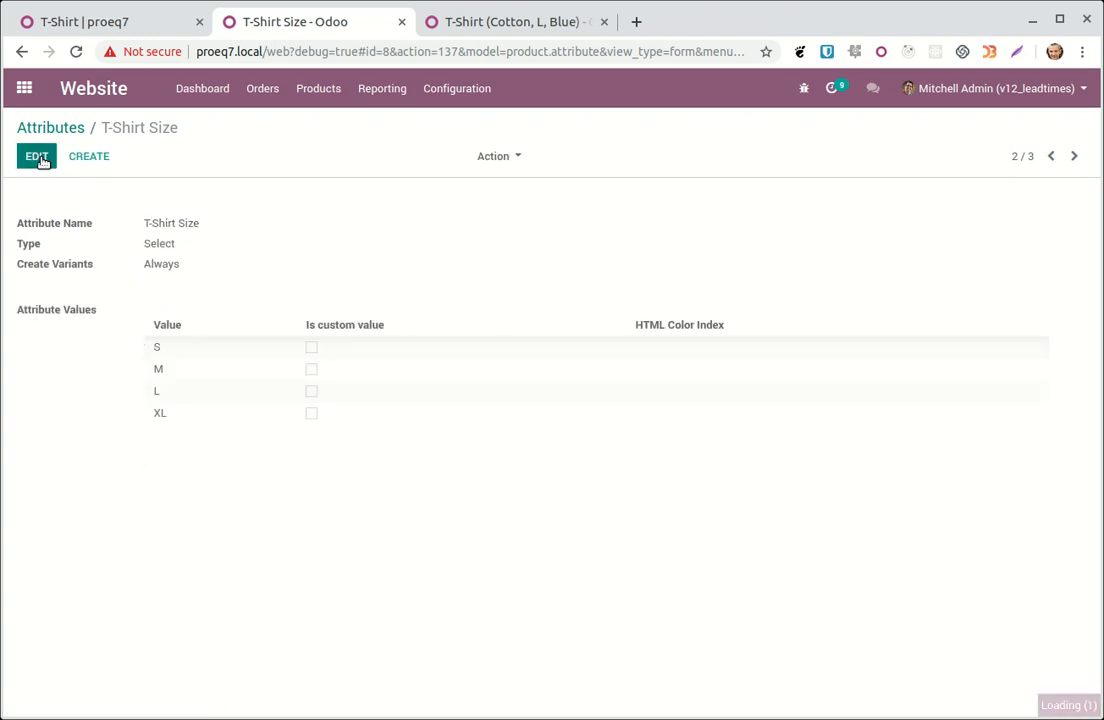
# - Reload the T-Shirt's website page and try its fabric and size selectors, choosing size L and finally S
pyautogui.click(105, 22)
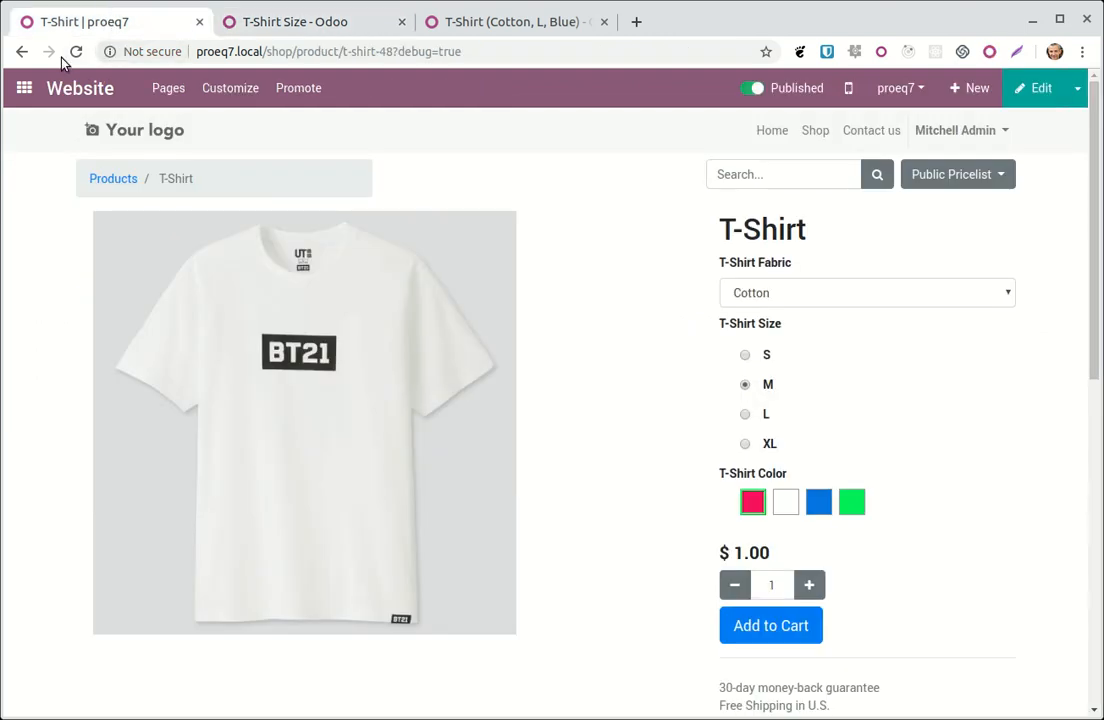
pyautogui.click(75, 51)
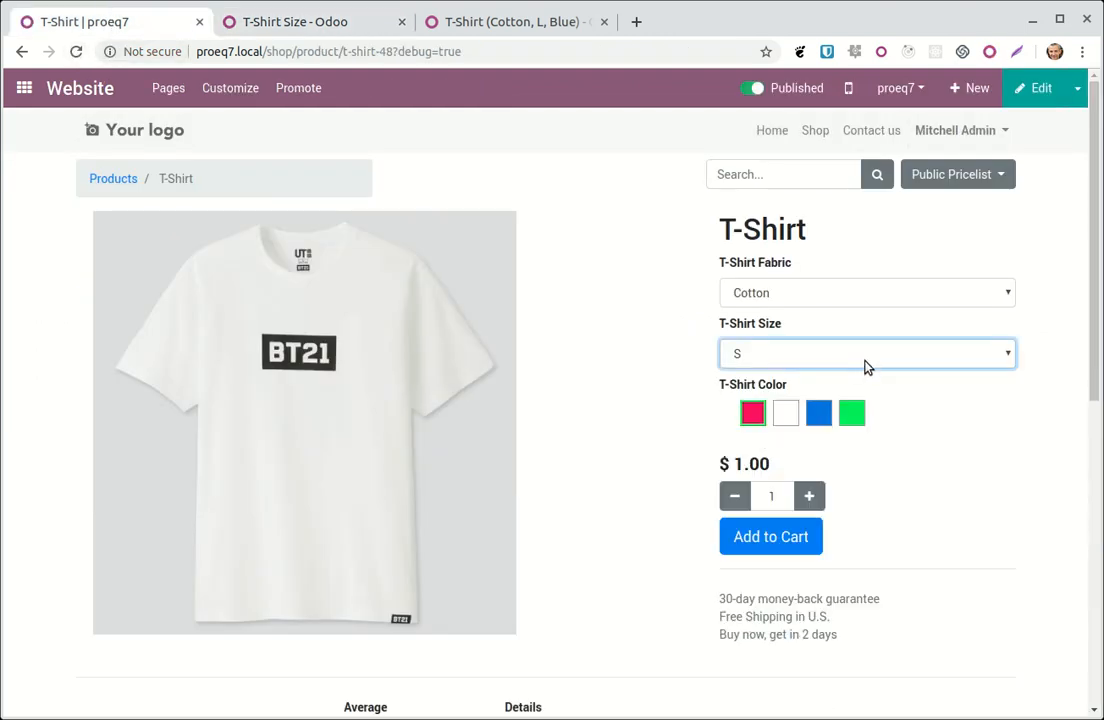
pyautogui.click(866, 353)
pyautogui.click(840, 432)
pyautogui.click(755, 302)
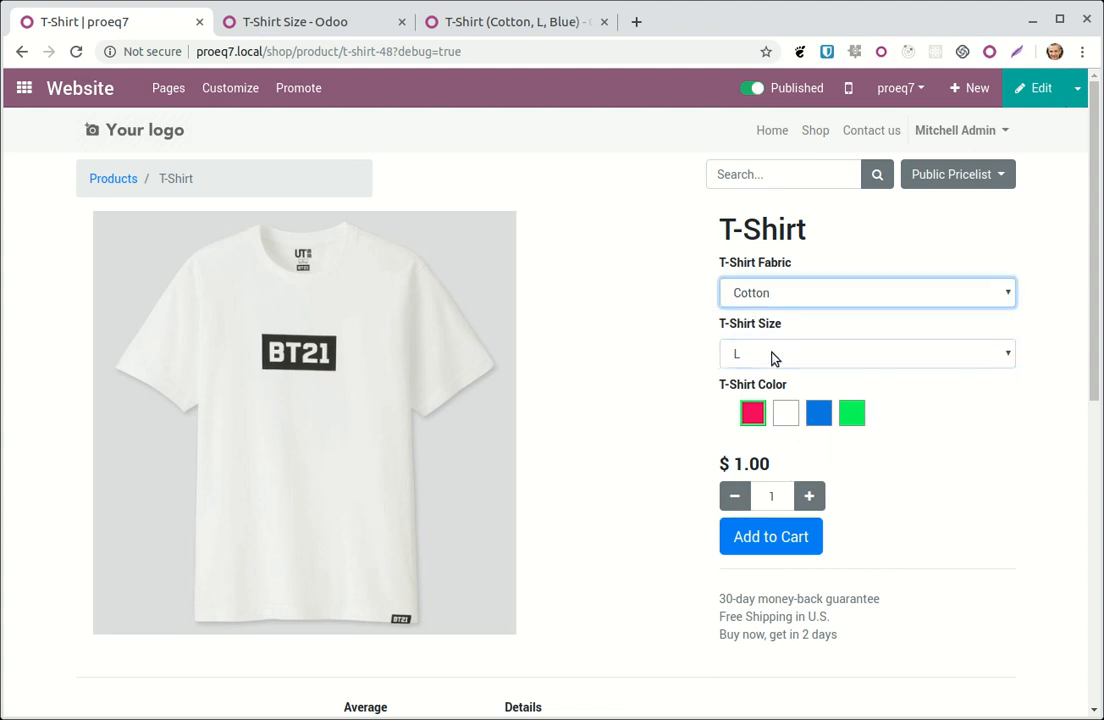
pyautogui.click(770, 339)
pyautogui.click(770, 345)
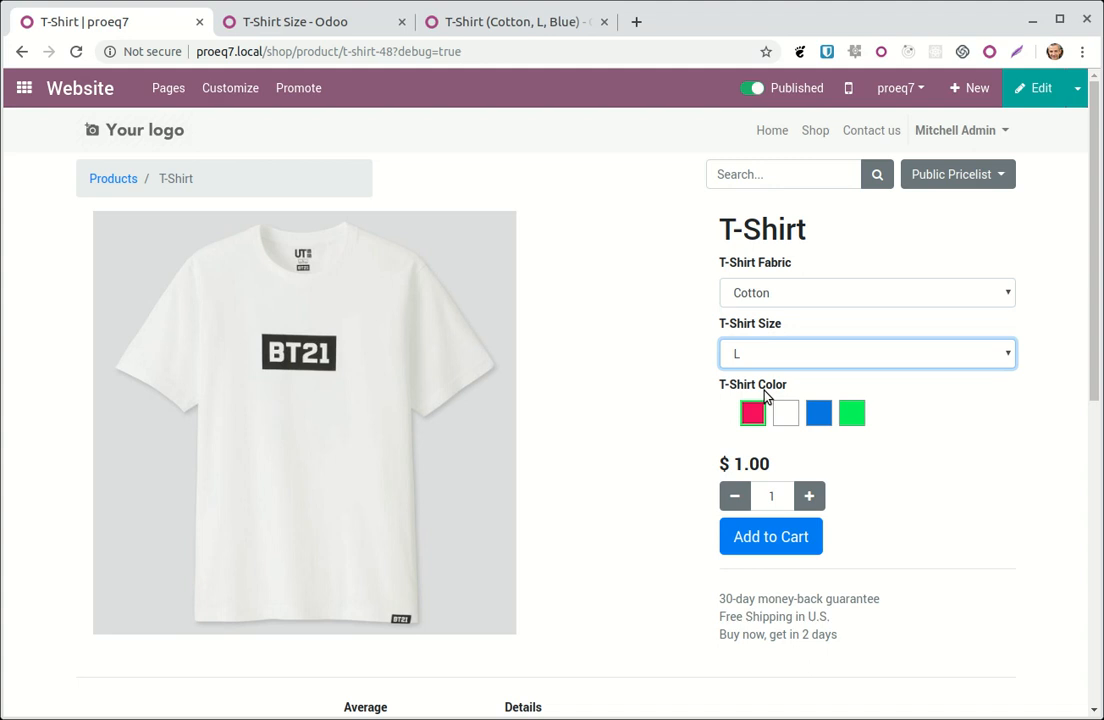
pyautogui.click(766, 389)
# - Set the T-Shirt quantity to 4 on the website page and choose the white color
pyautogui.click(812, 497)
pyautogui.click(812, 497)
pyautogui.click(812, 497)
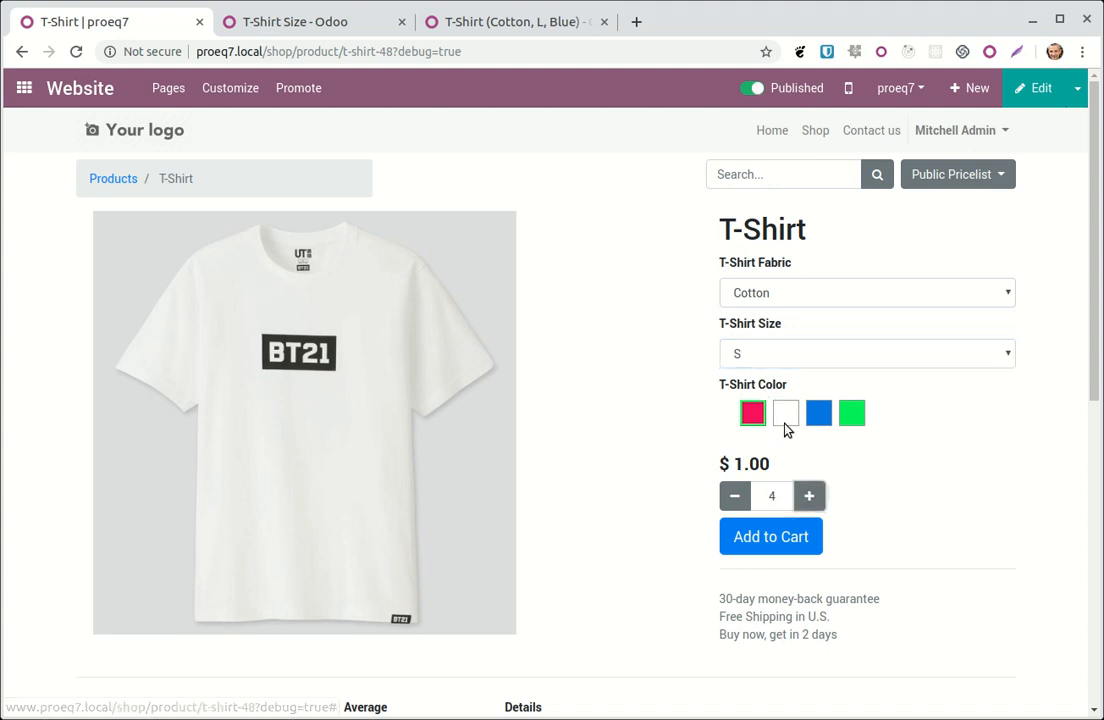
pyautogui.click(786, 424)
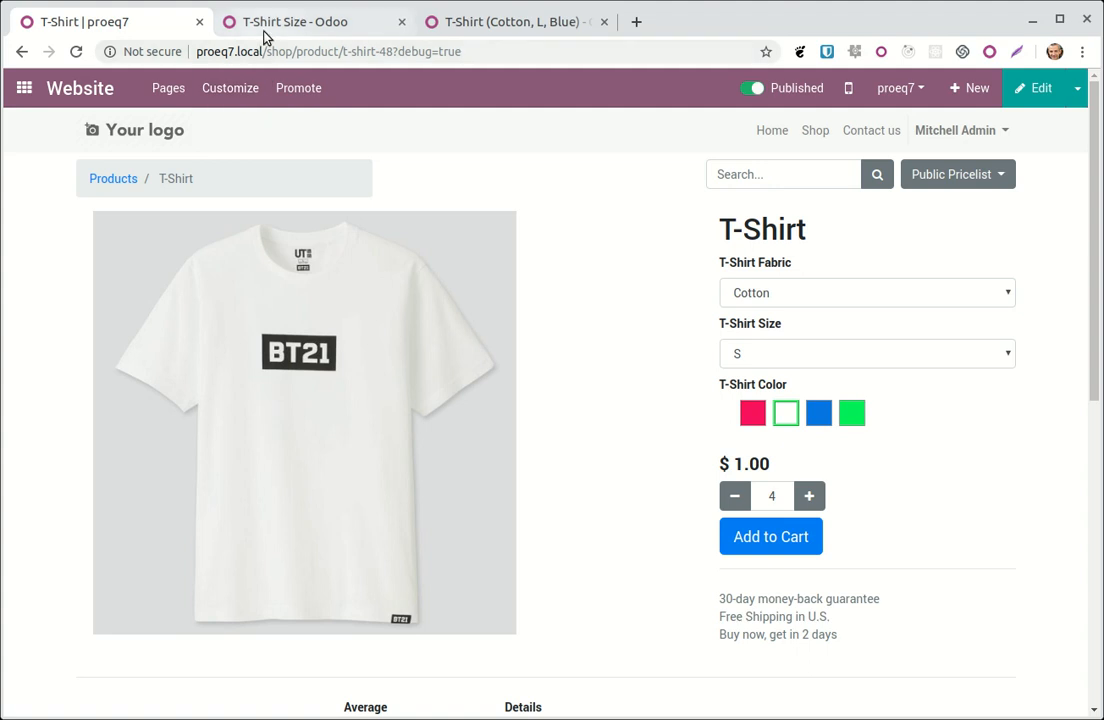
# - Duplicate the website page in another browser tab and open the Sales app's quotations list there
pyautogui.click(192, 103)
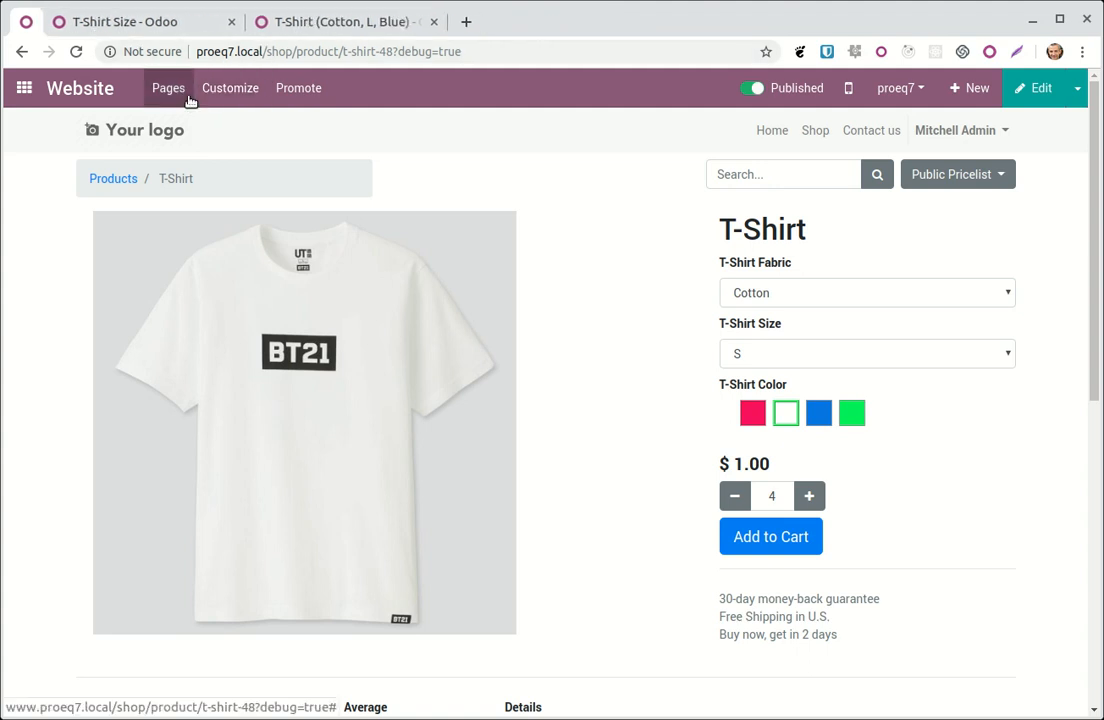
pyautogui.click(70, 93)
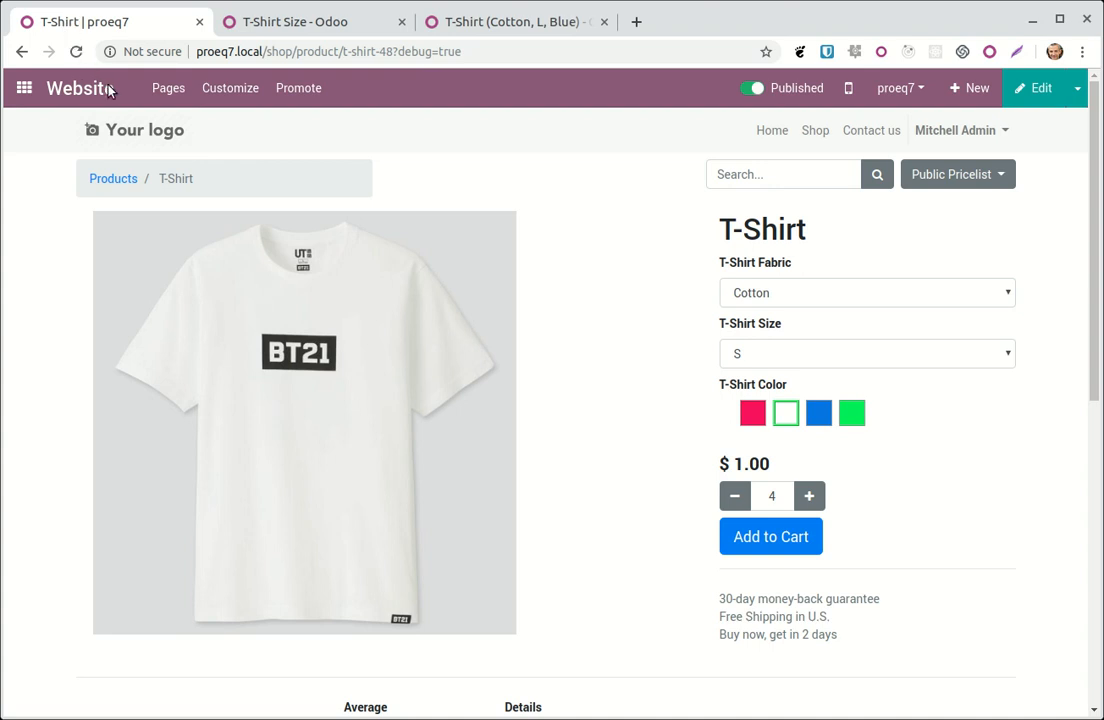
pyautogui.click(110, 91)
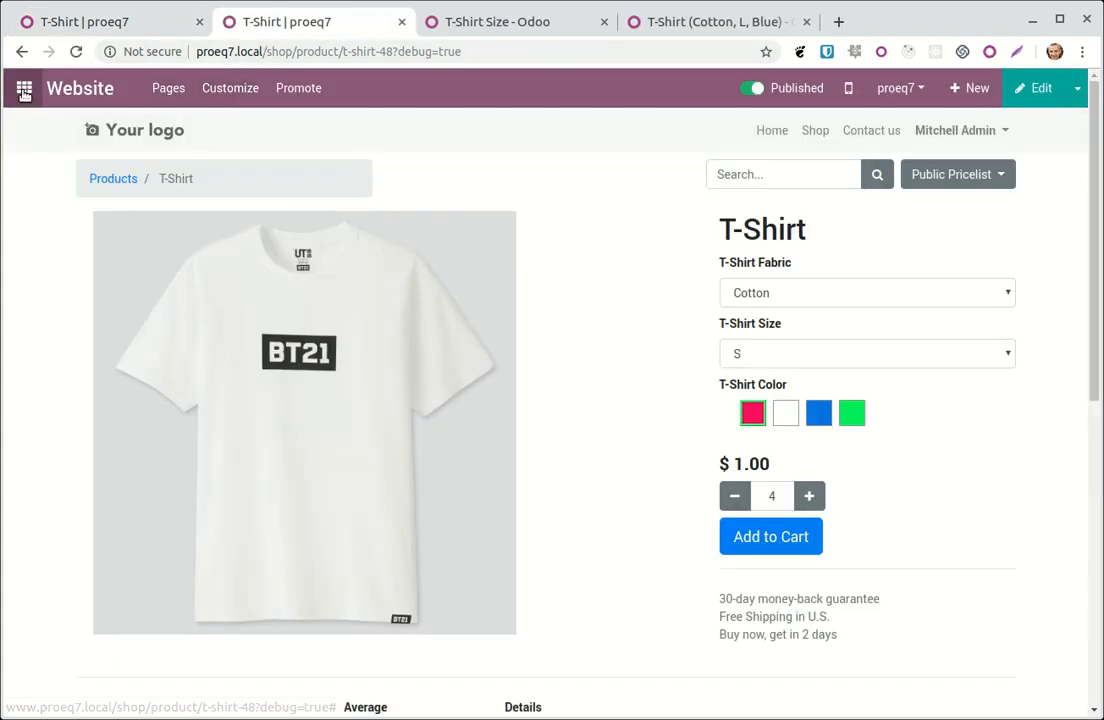
pyautogui.click(24, 92)
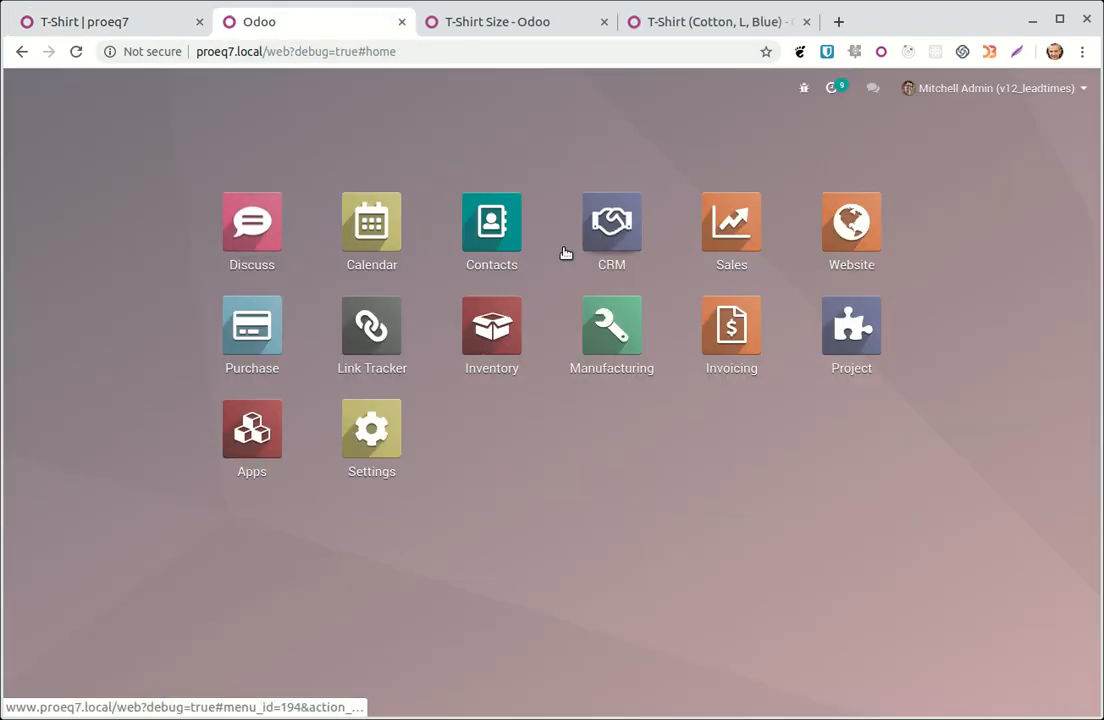
pyautogui.click(749, 230)
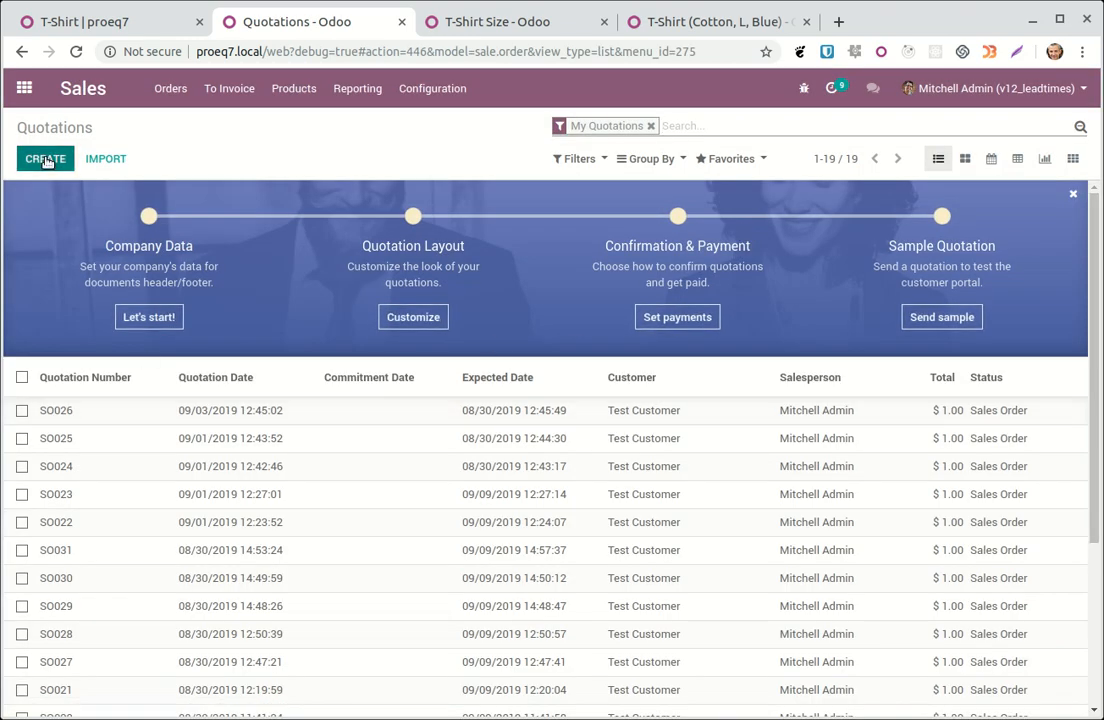
# - Create a new quotation with Azure Interior as the customer
pyautogui.click(45, 159)
pyautogui.click(390, 309)
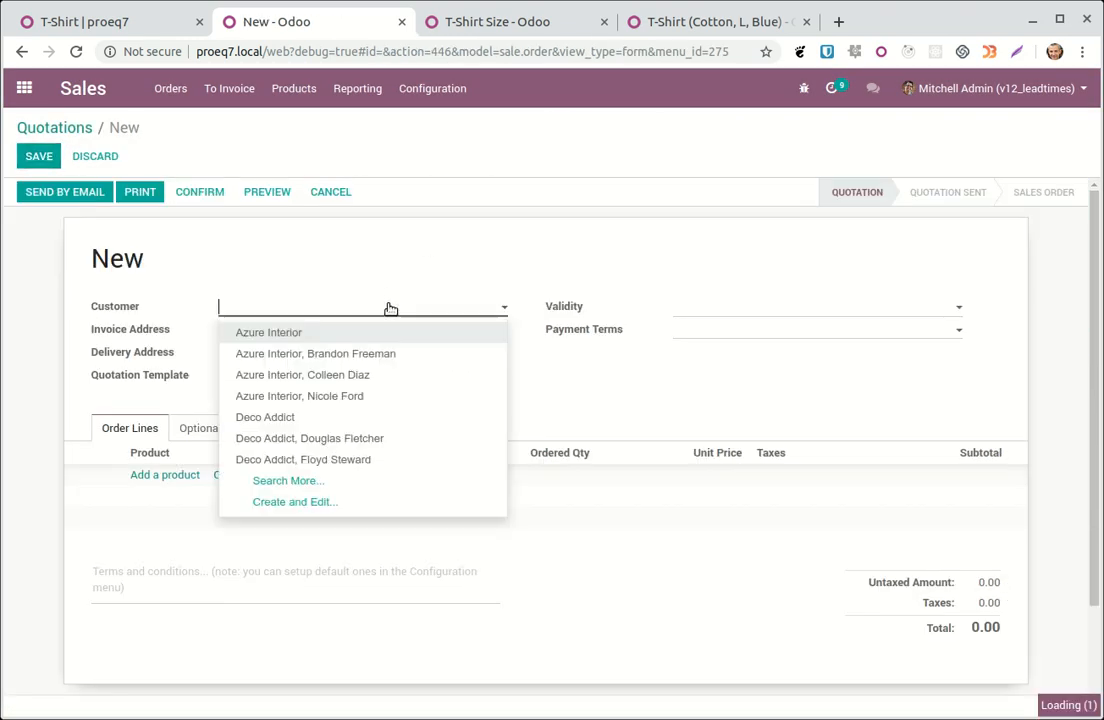
pyautogui.click(330, 335)
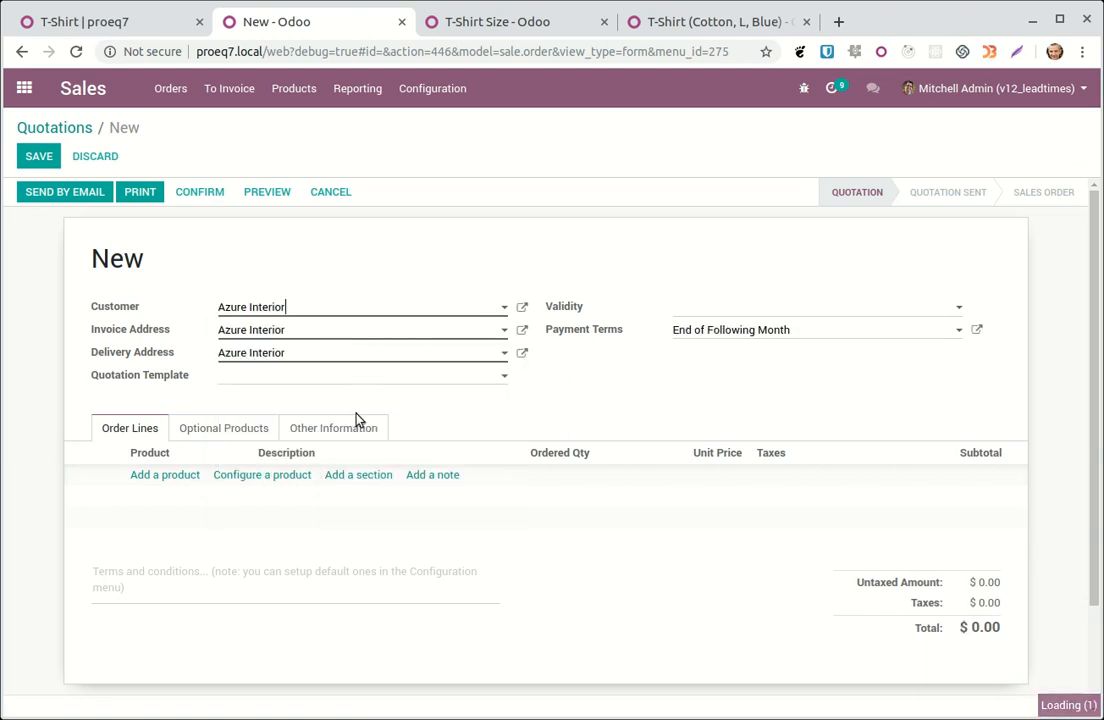
# - Add a product line to the quotation, search its product field for "t-shir", and clear the search text
pyautogui.click(171, 479)
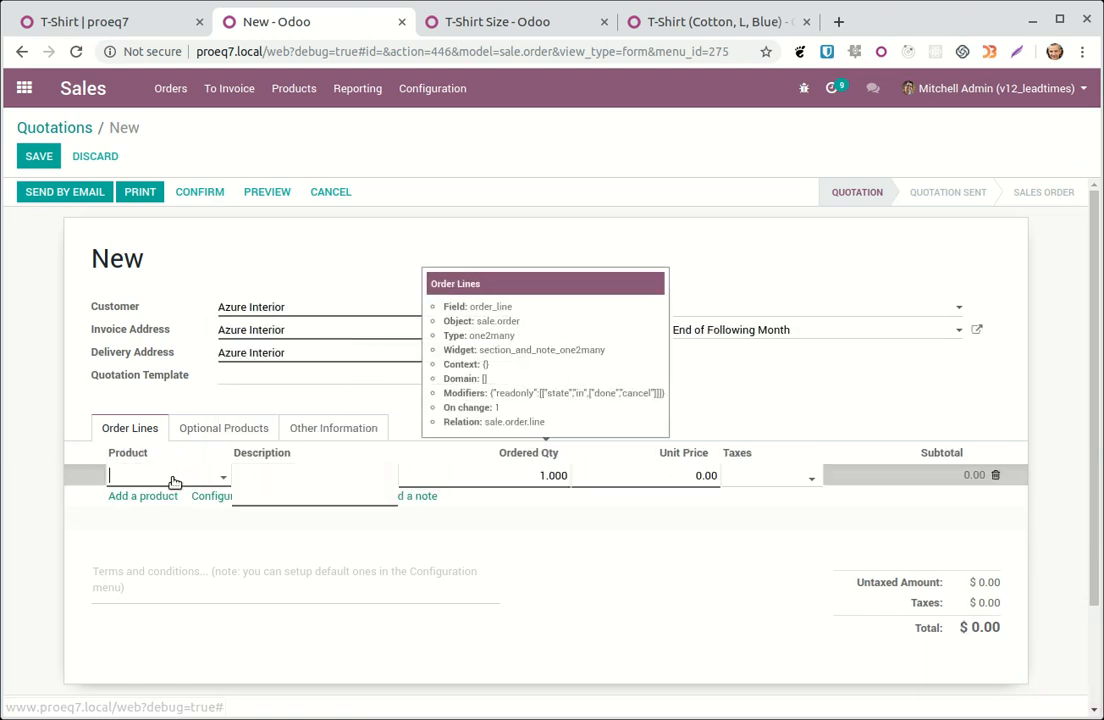
pyautogui.write('t-')
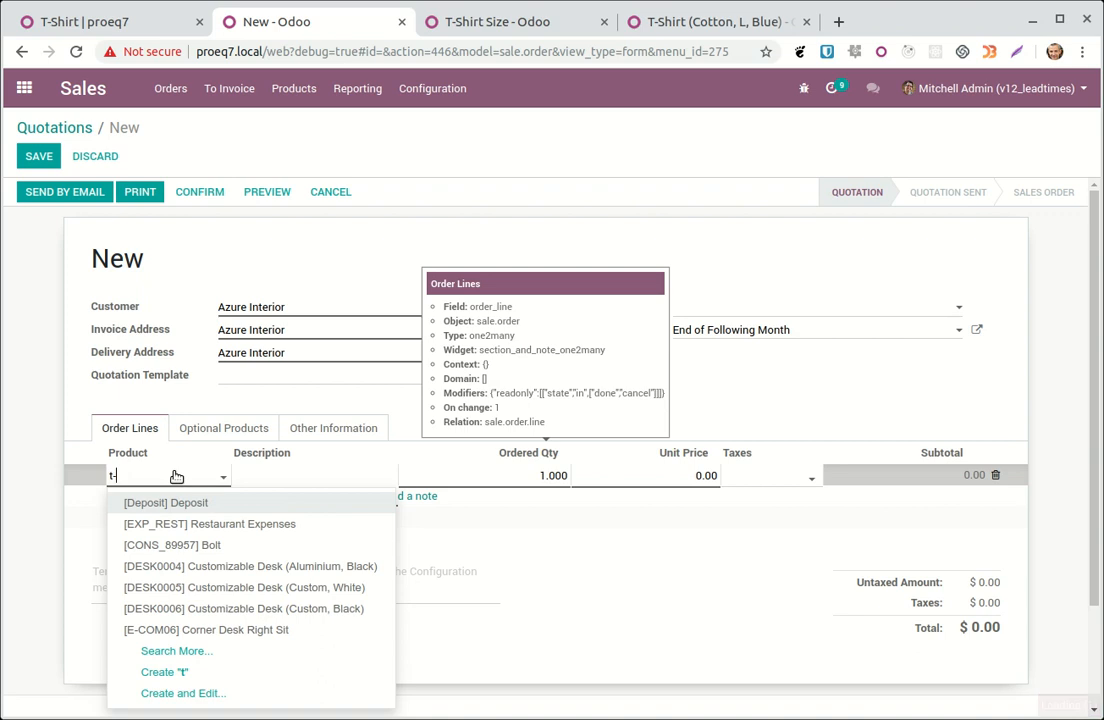
pyautogui.write('shir')
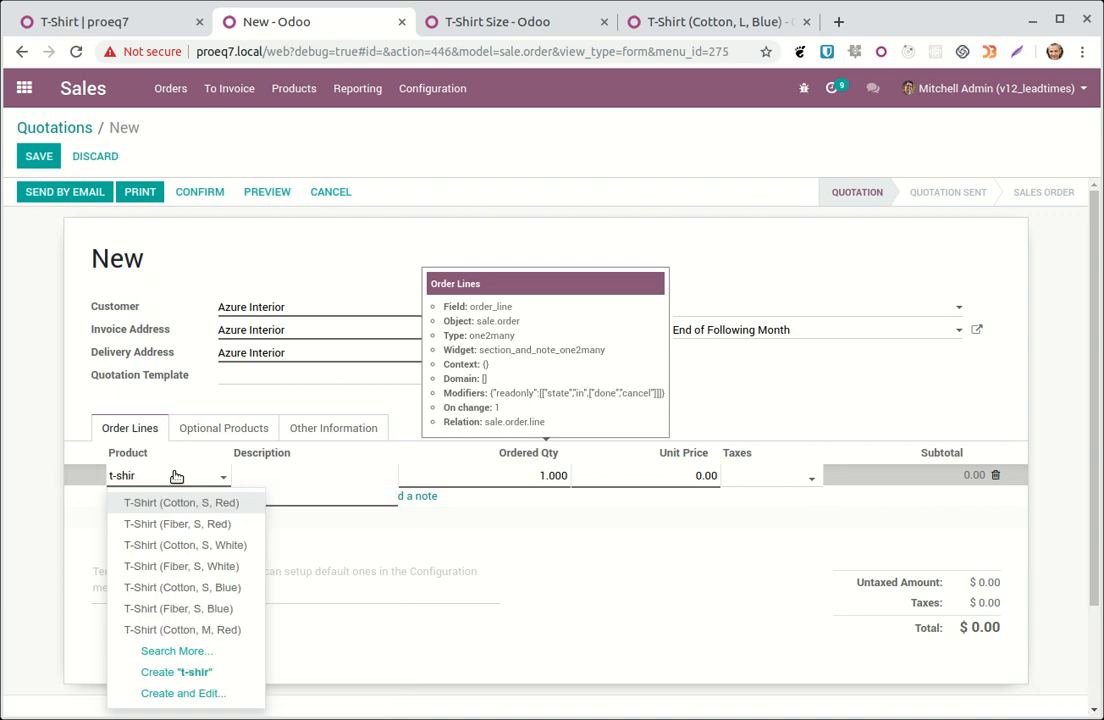
pyautogui.press('BackSpace')
pyautogui.press('BackSpace')
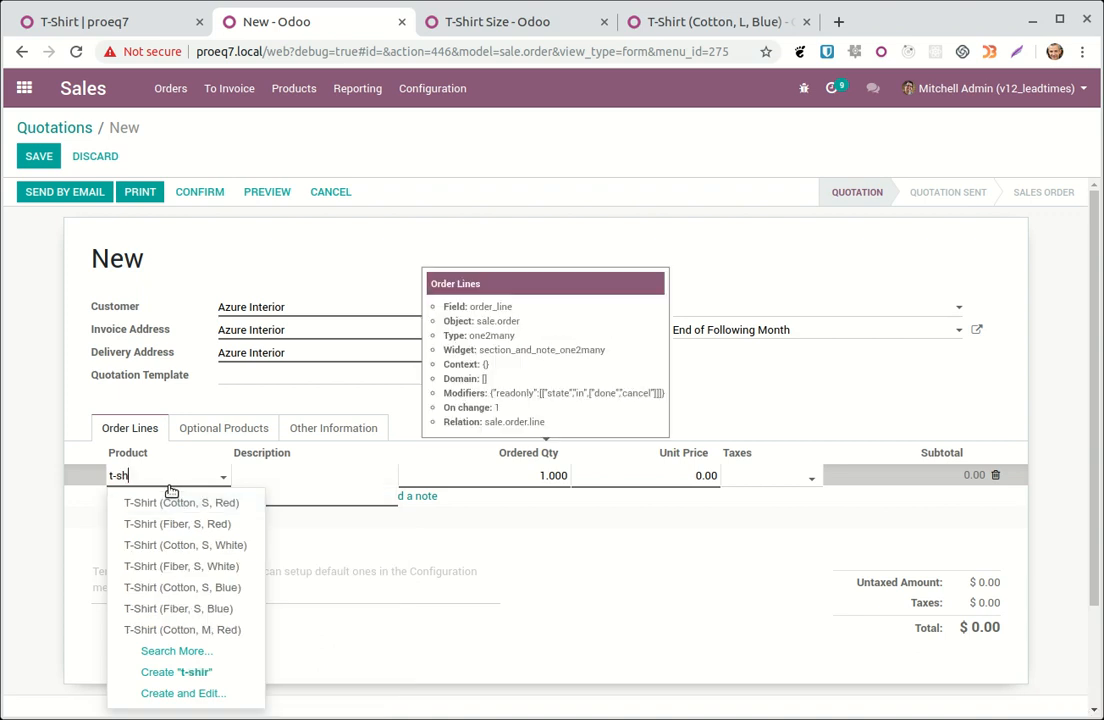
pyautogui.press('BackSpace')
pyautogui.press('BackSpace')
pyautogui.press('BackSpace')
pyautogui.press('BackSpace')
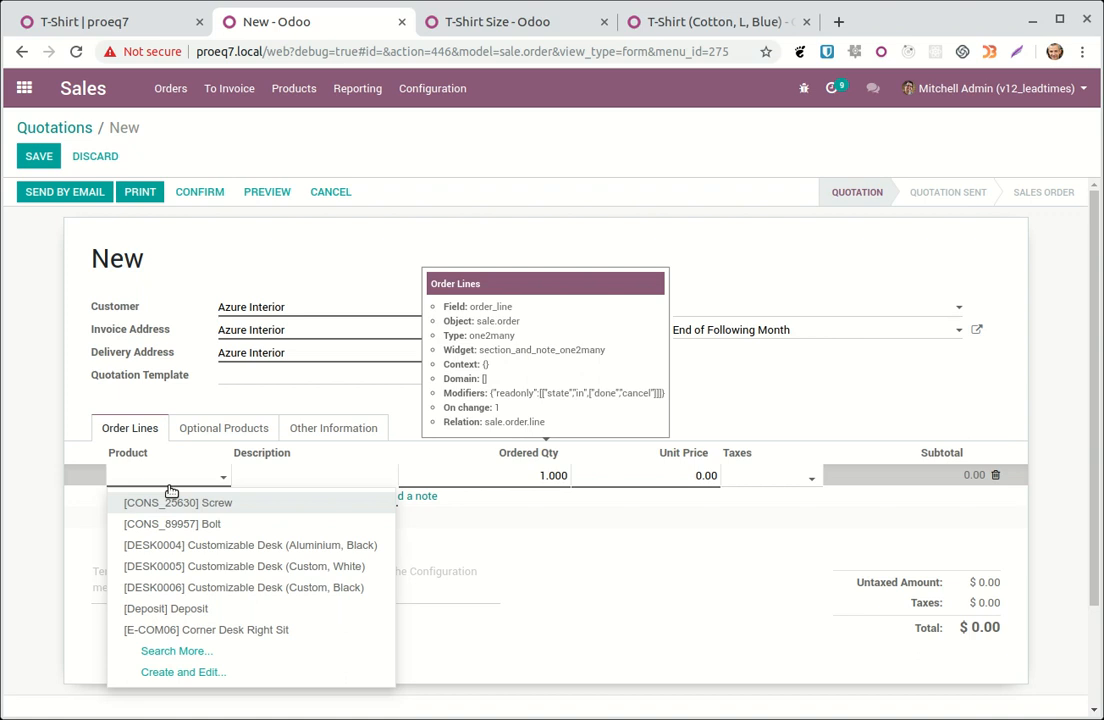
# - Abandon the empty order line and start configuring a product on the quotation, choosing T-Shirt
pyautogui.click(240, 475)
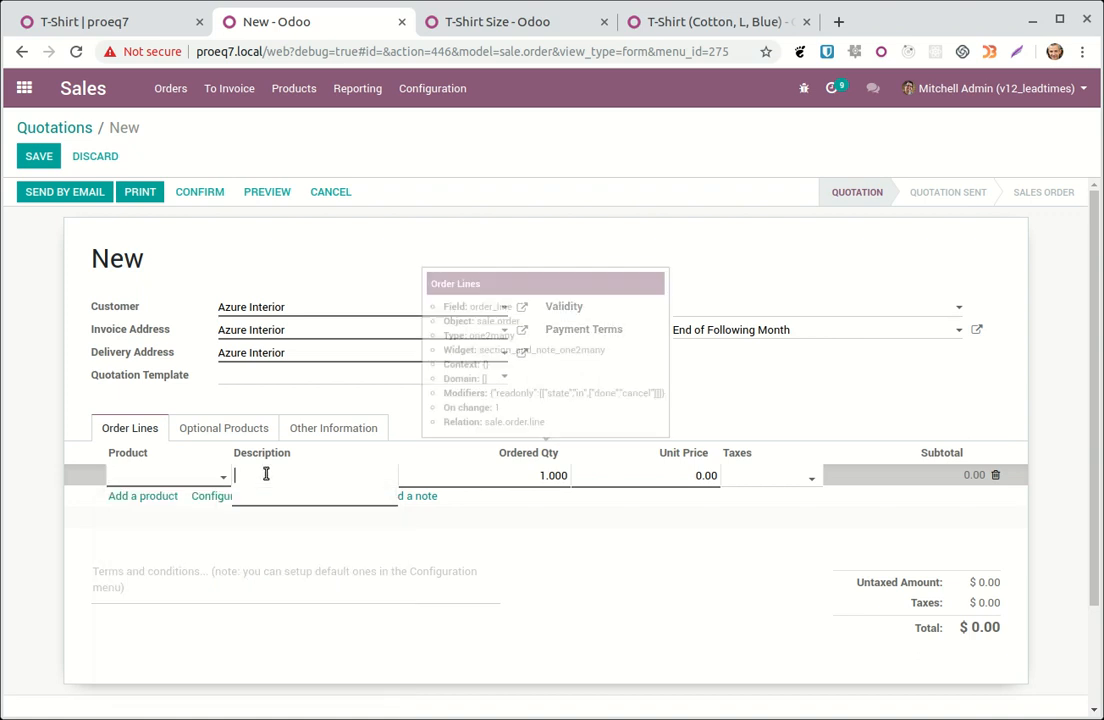
pyautogui.click(215, 497)
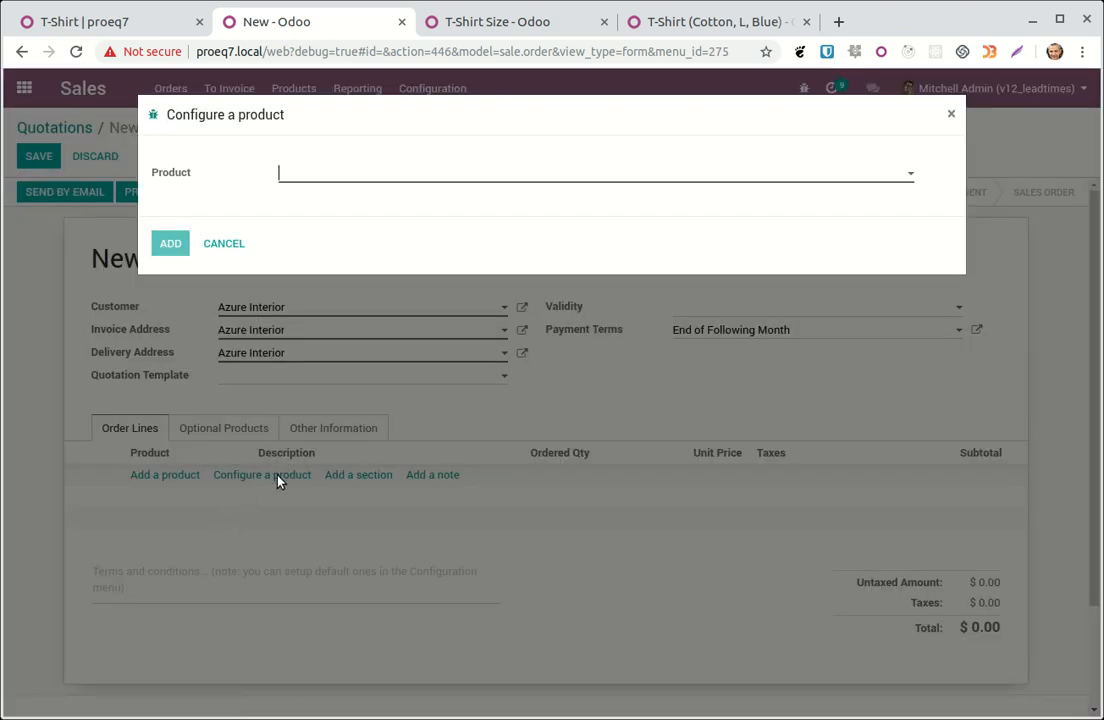
pyautogui.click(311, 165)
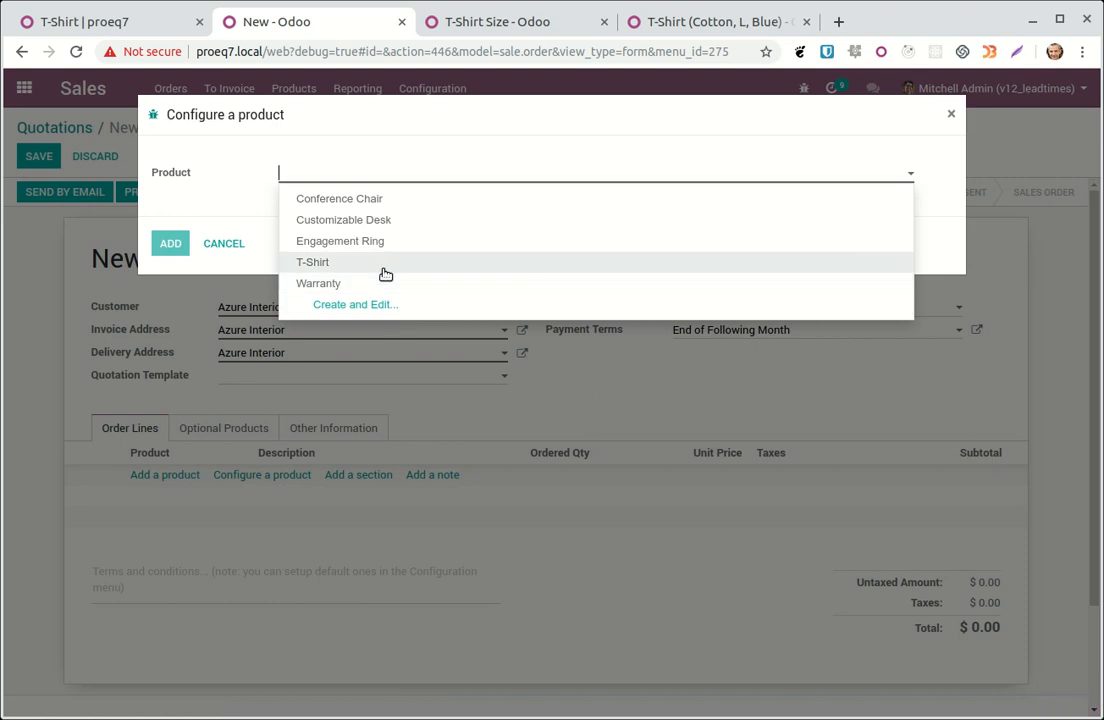
pyautogui.click(387, 262)
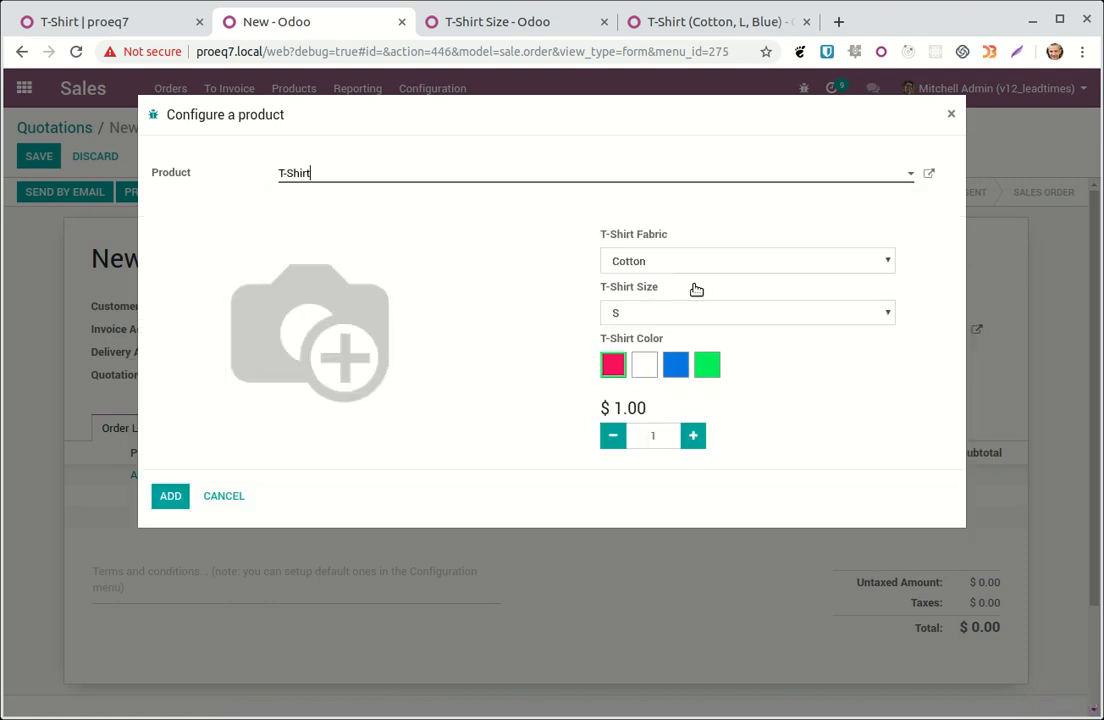
# - Configure the T-Shirt with Fiber fabric, size L, blue color and quantity 4, and add it to the quotation
pyautogui.click(722, 258)
pyautogui.click(730, 314)
pyautogui.click(731, 313)
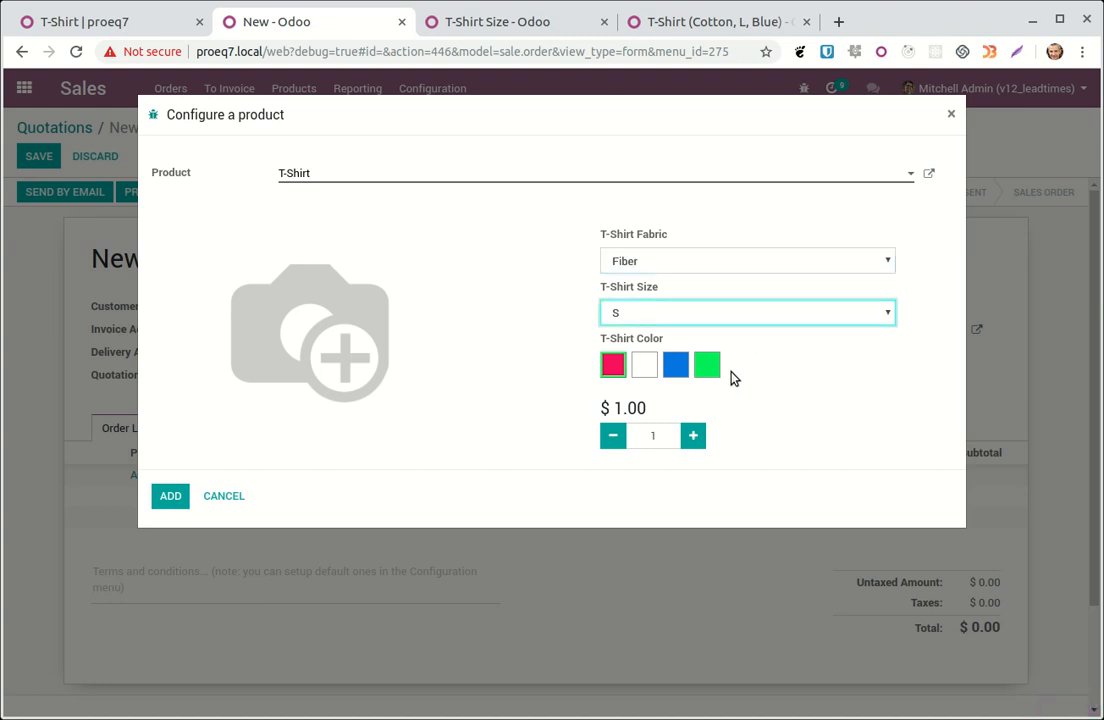
pyautogui.click(724, 396)
pyautogui.click(675, 368)
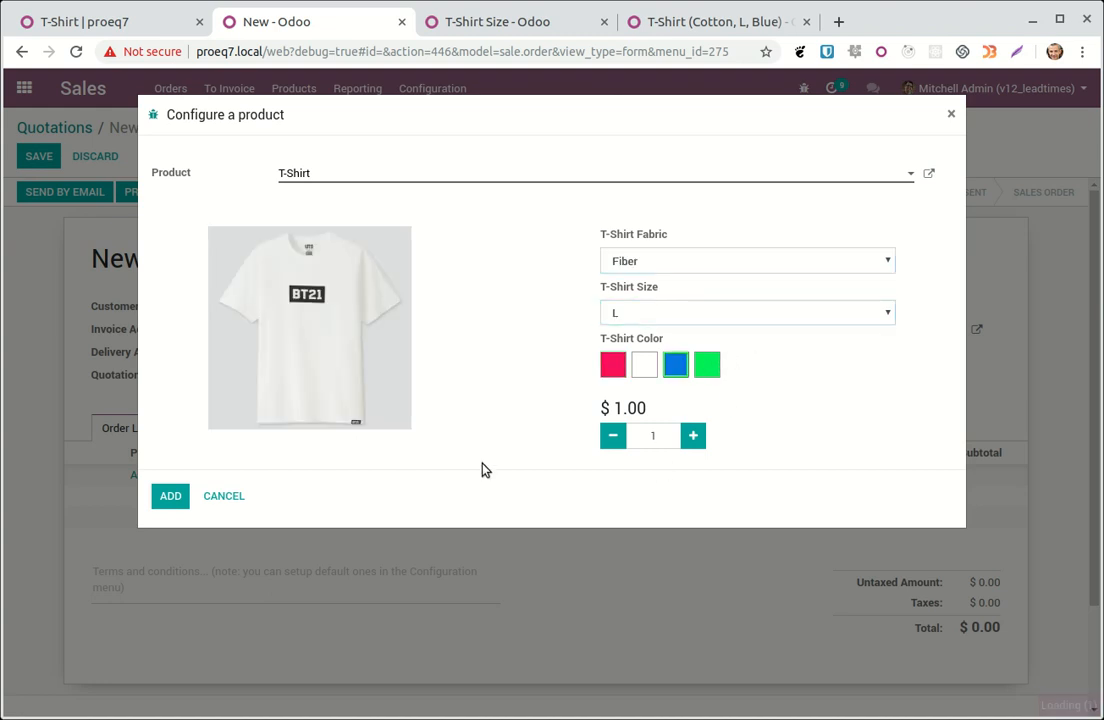
pyautogui.click(693, 435)
pyautogui.click(693, 435)
pyautogui.click(693, 435)
pyautogui.click(172, 497)
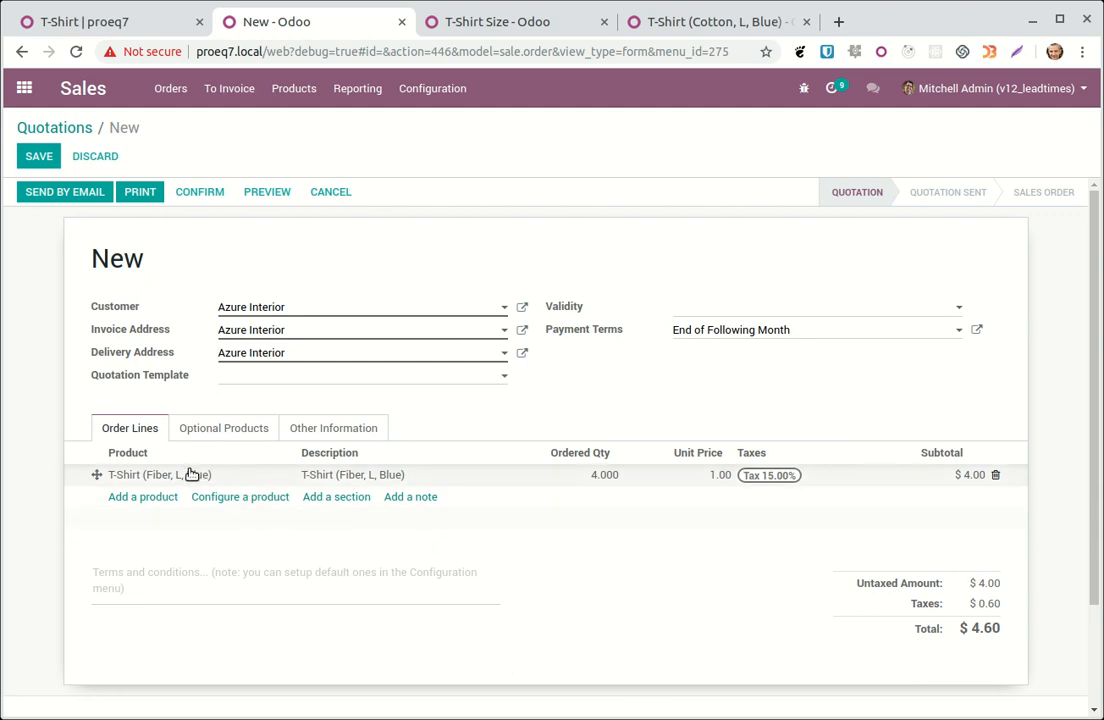
pyautogui.moveTo(202, 475)
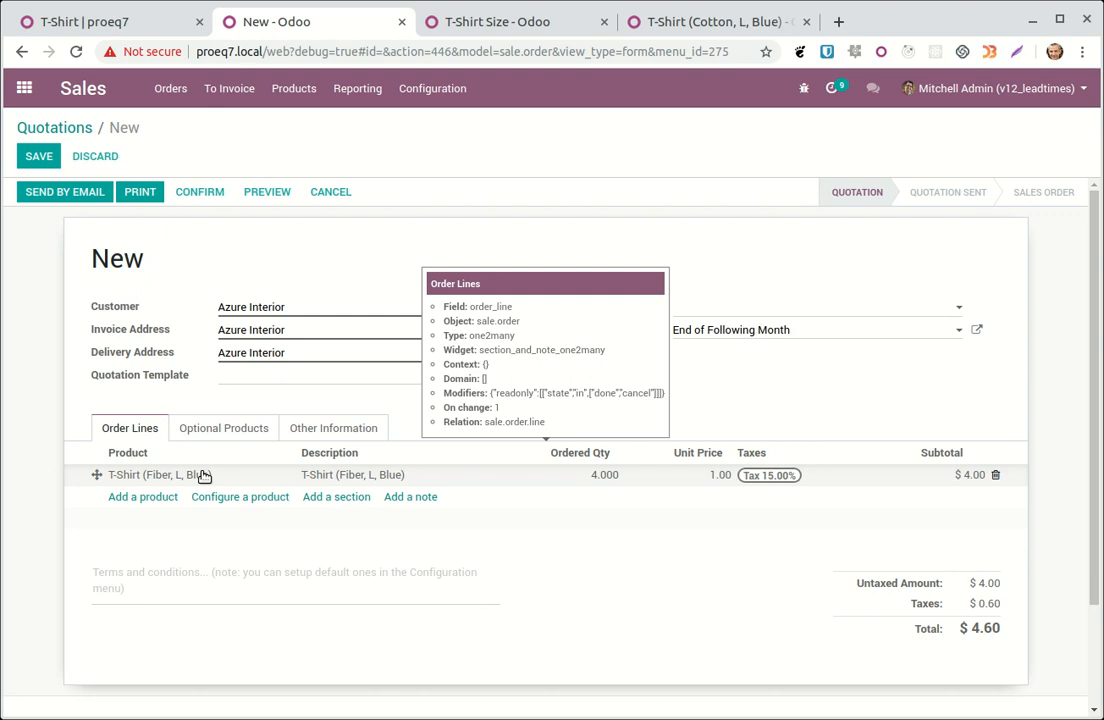
# - Try to make the T-Shirt Size attribute create variants only when the product is added to a sales order, and discard the edit
pyautogui.click(458, 31)
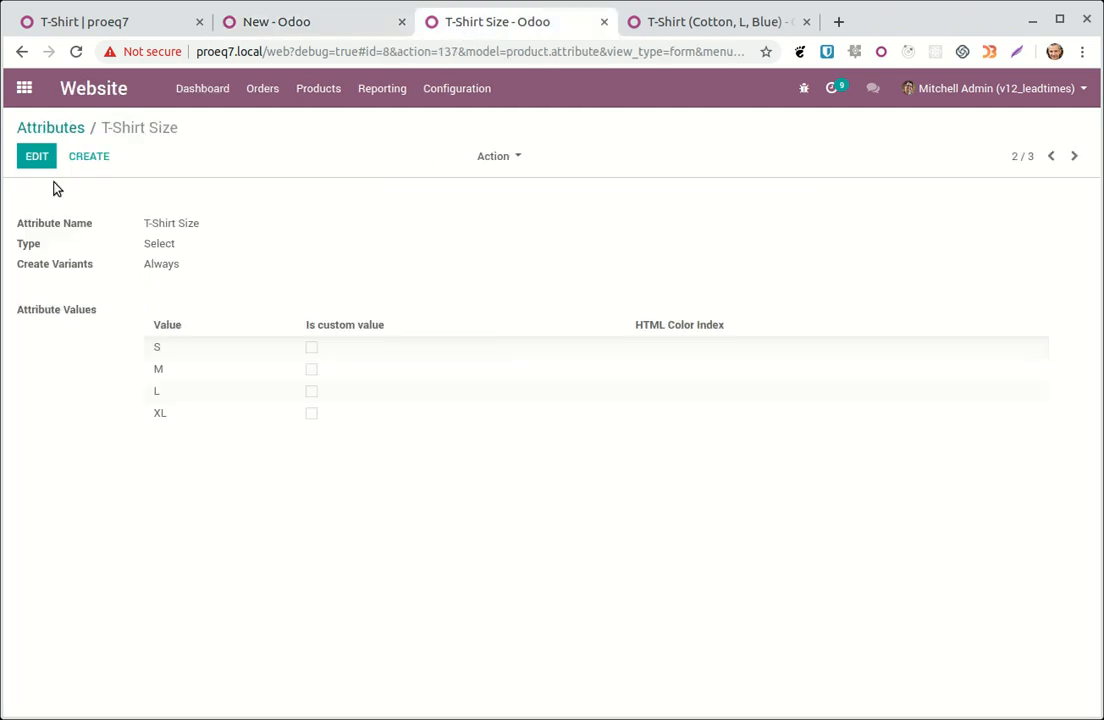
pyautogui.click(37, 155)
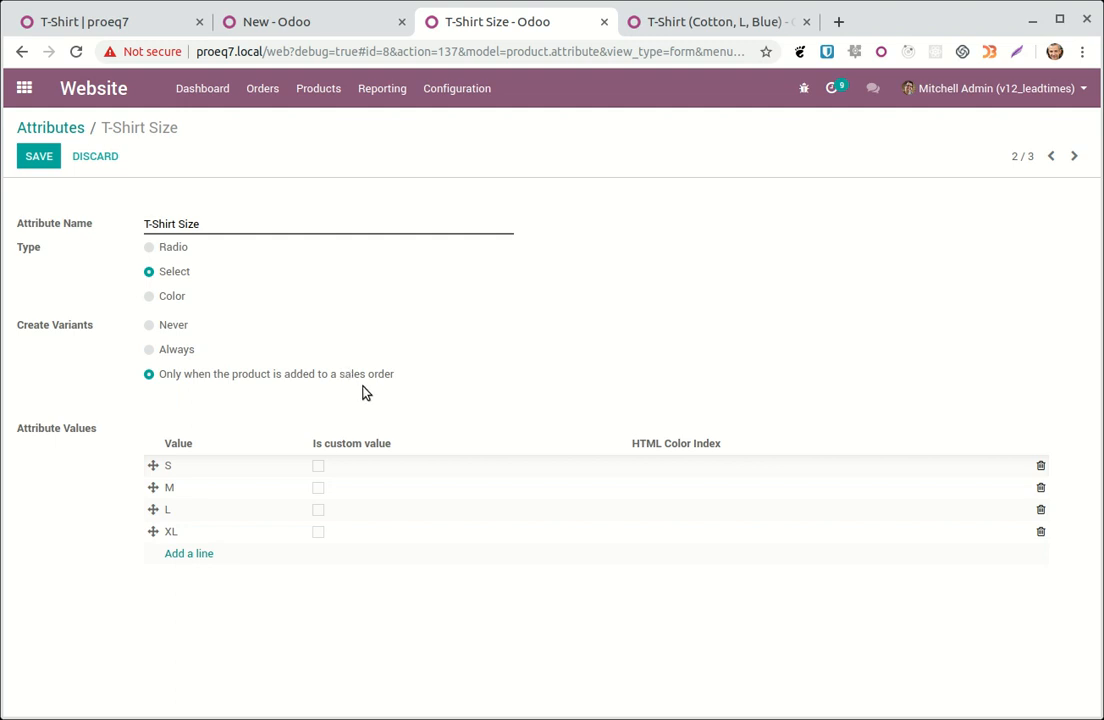
pyautogui.click(50, 165)
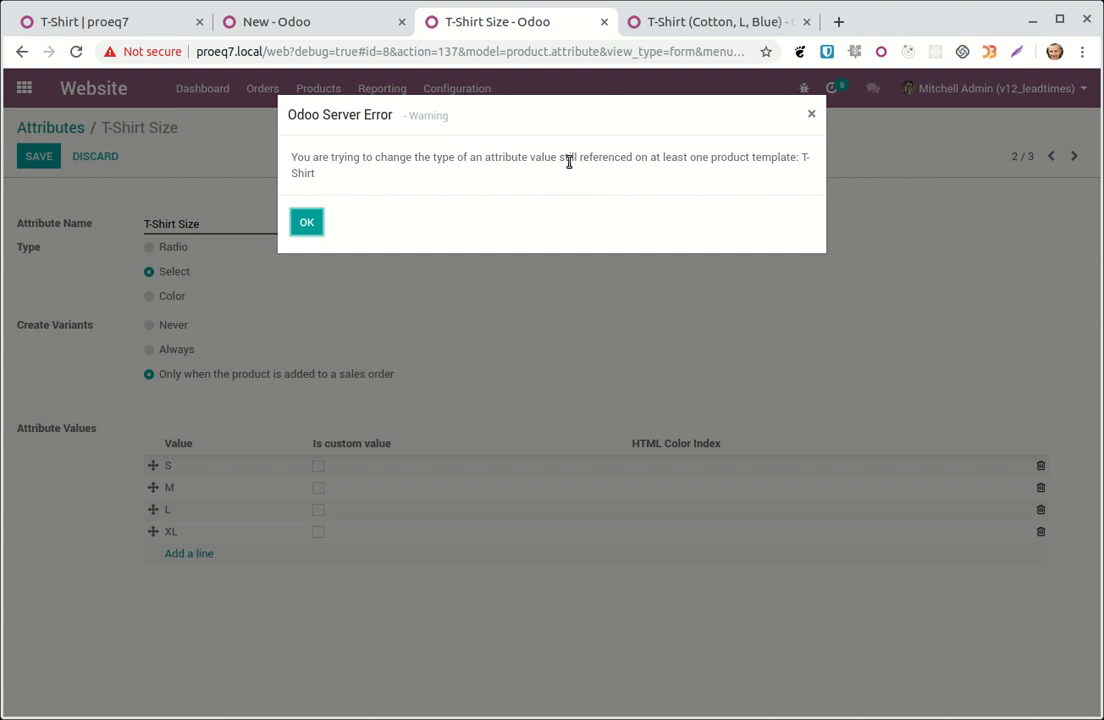
pyautogui.click(300, 223)
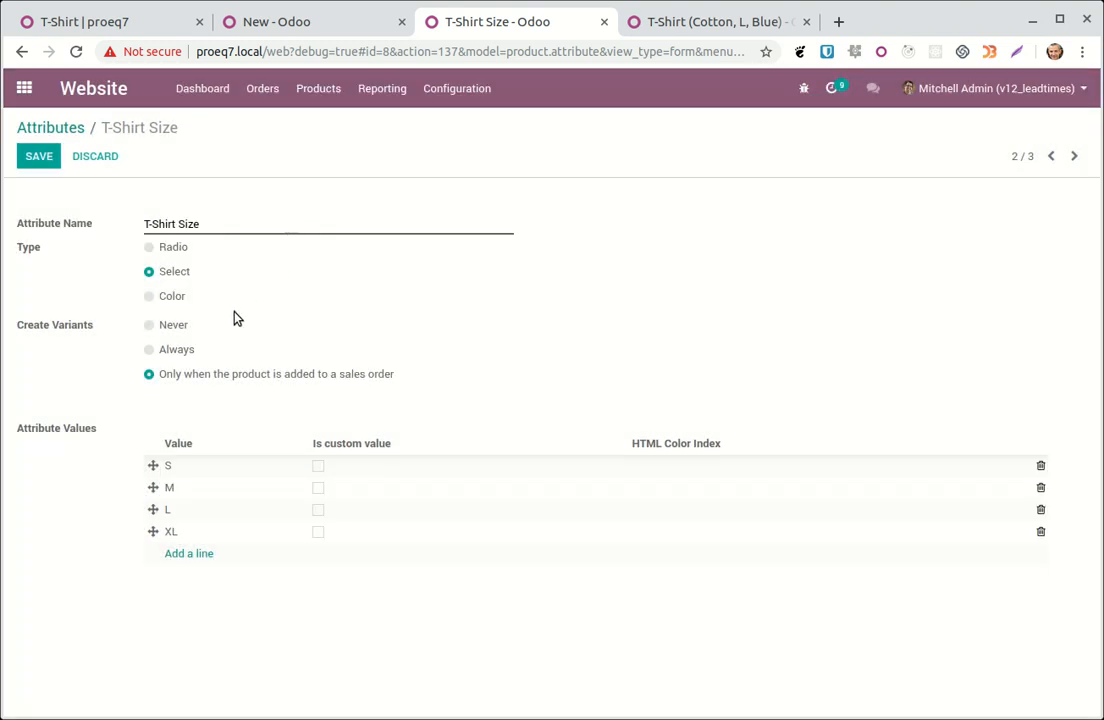
pyautogui.click(95, 157)
pyautogui.click(305, 206)
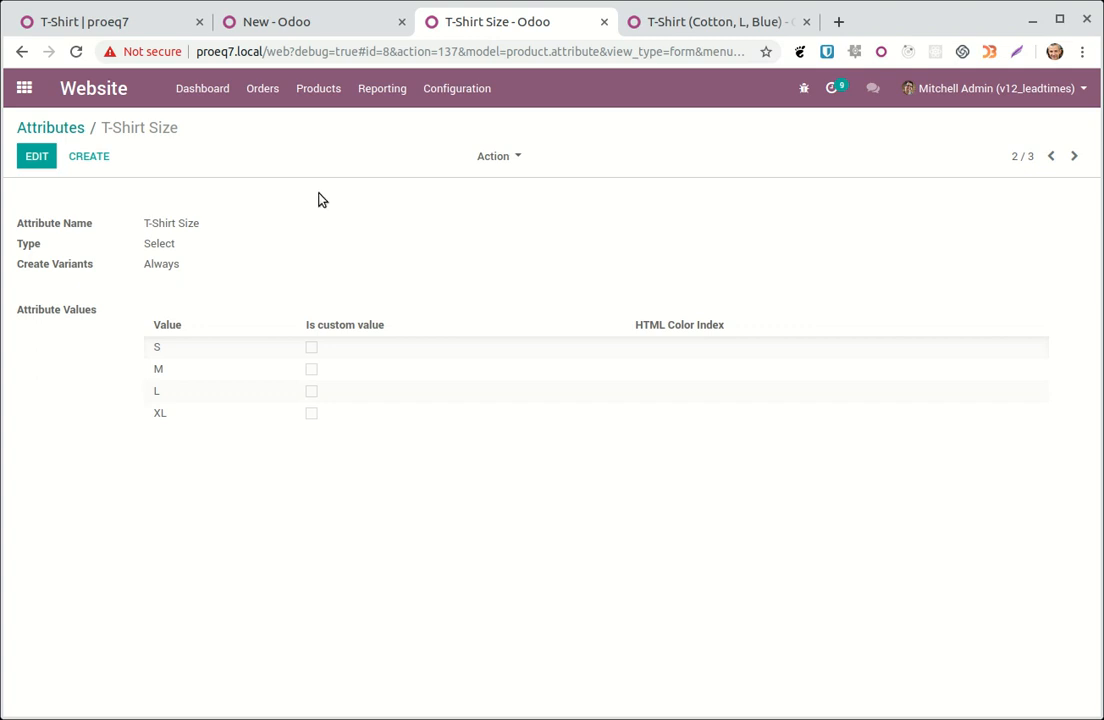
# - Delete the T-Shirt (Fiber, L, Blue) line from the quotation and save the quotation
pyautogui.click(714, 22)
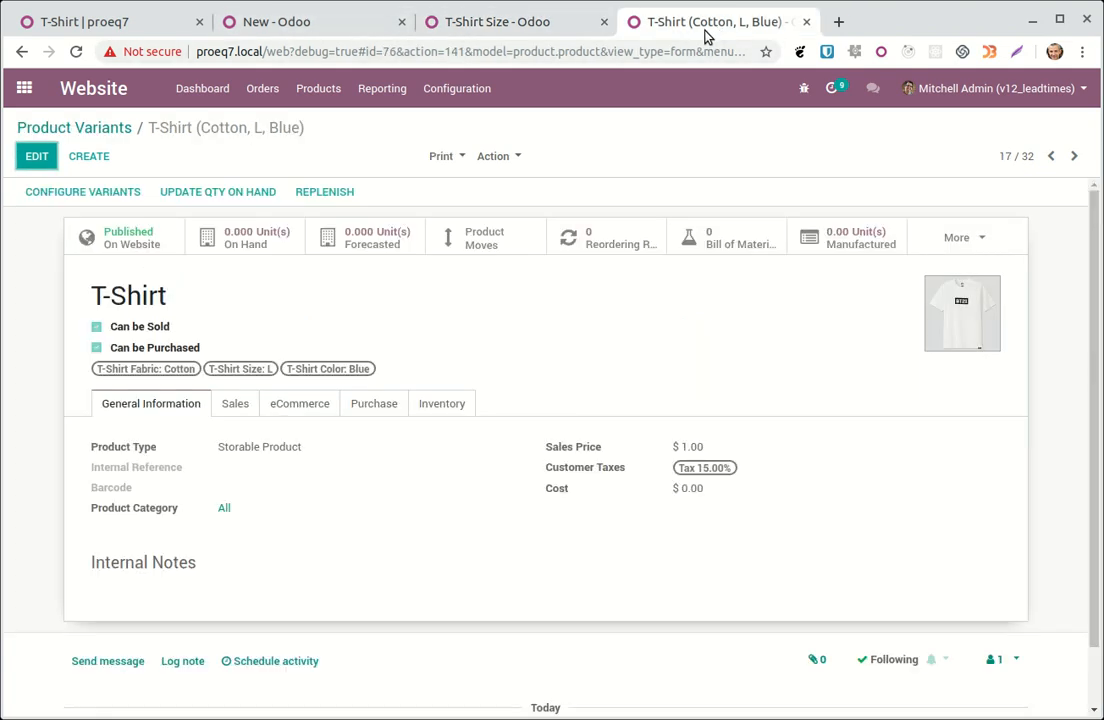
pyautogui.click(140, 24)
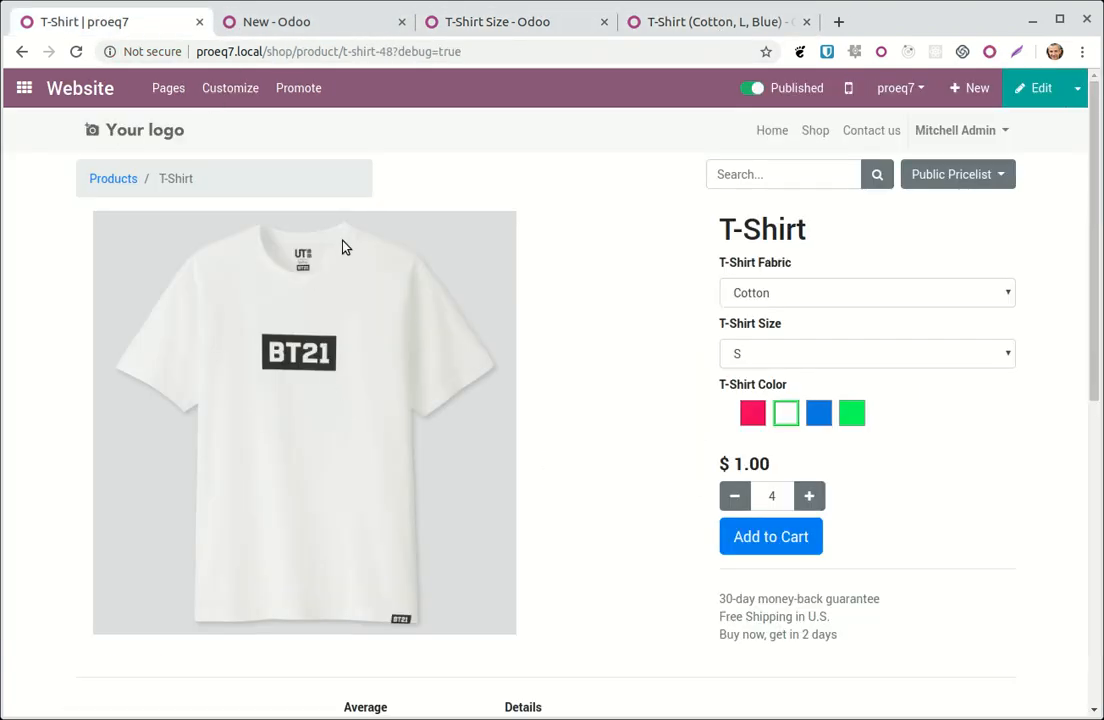
pyautogui.click(300, 24)
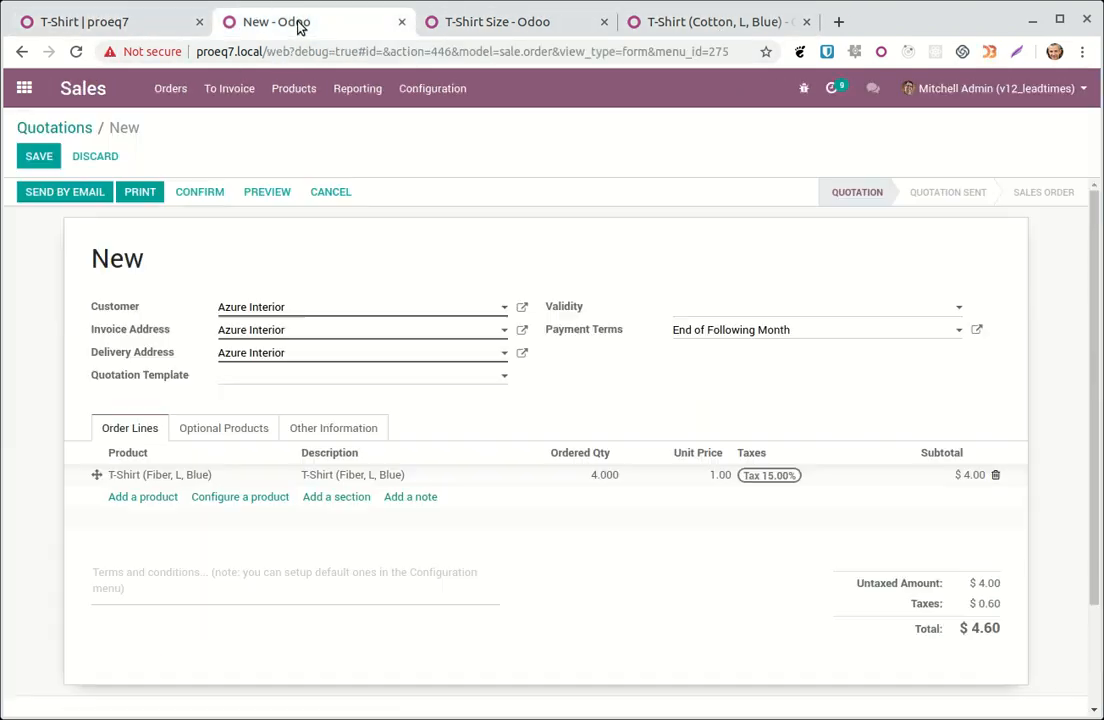
pyautogui.click(996, 476)
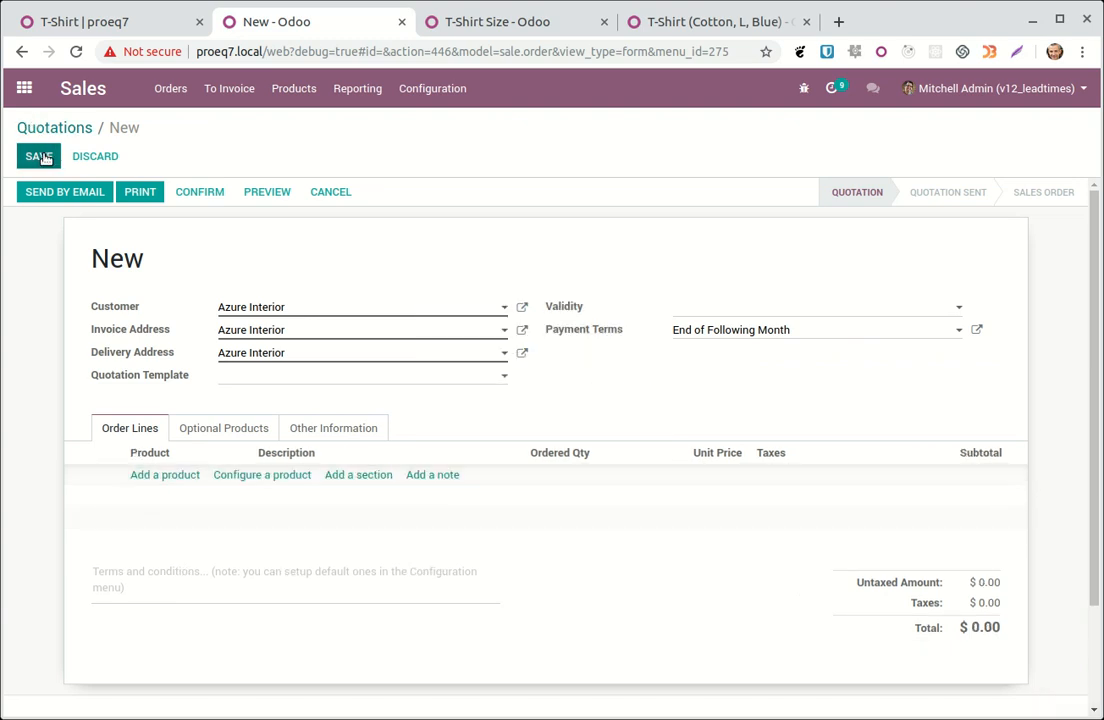
pyautogui.click(79, 162)
# - Delete the T-Shirt product from the website's products and open a blank form for a new product
pyautogui.click(497, 22)
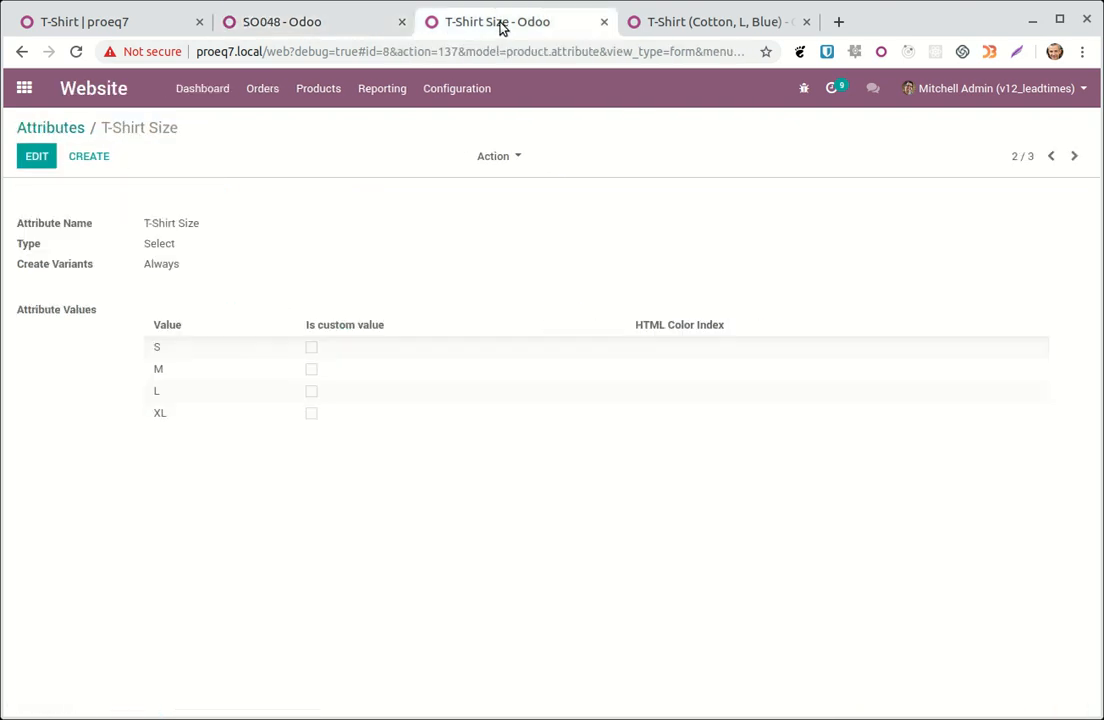
pyautogui.click(707, 19)
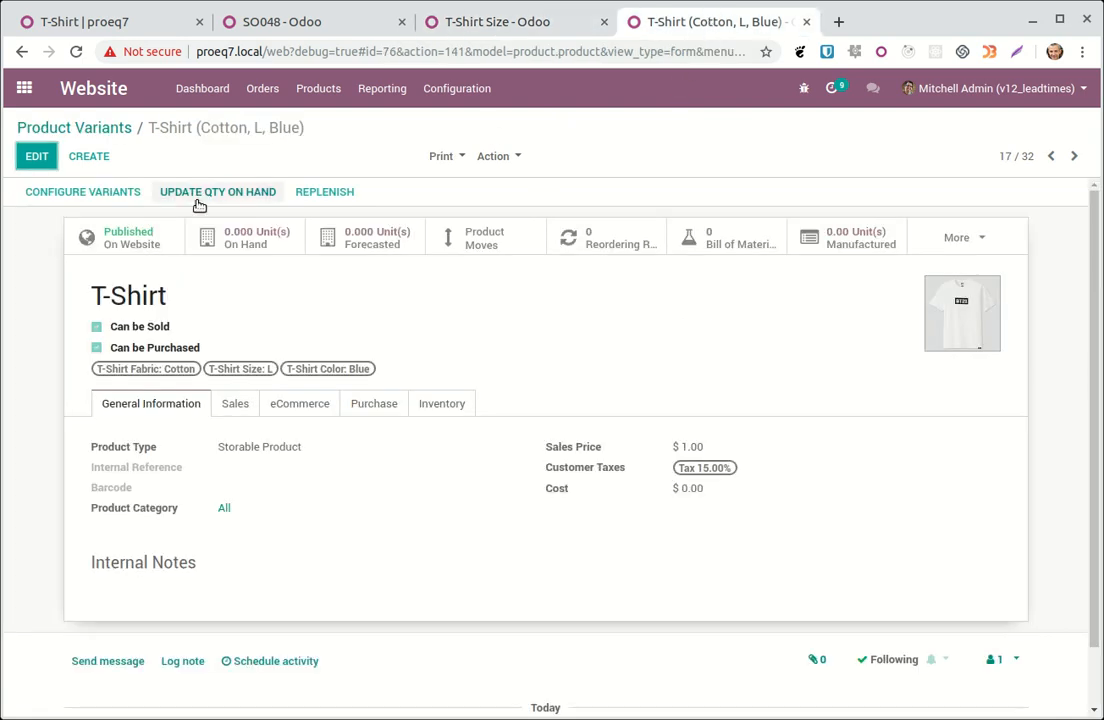
pyautogui.click(316, 90)
pyautogui.click(327, 124)
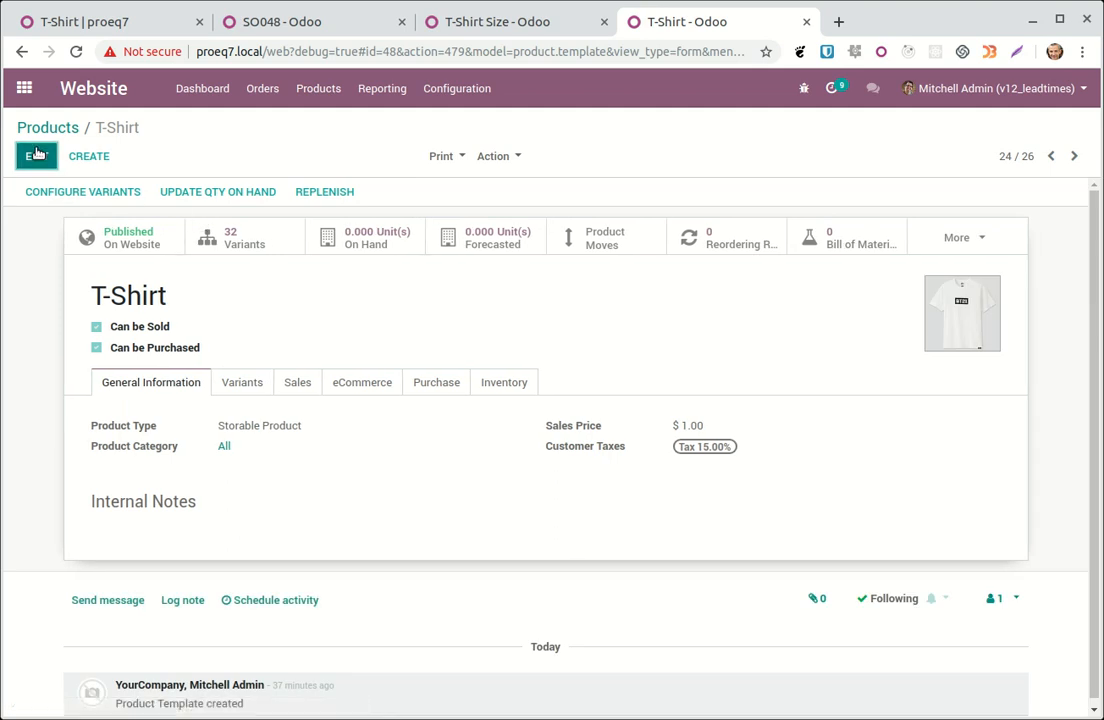
pyautogui.click(493, 156)
pyautogui.click(530, 181)
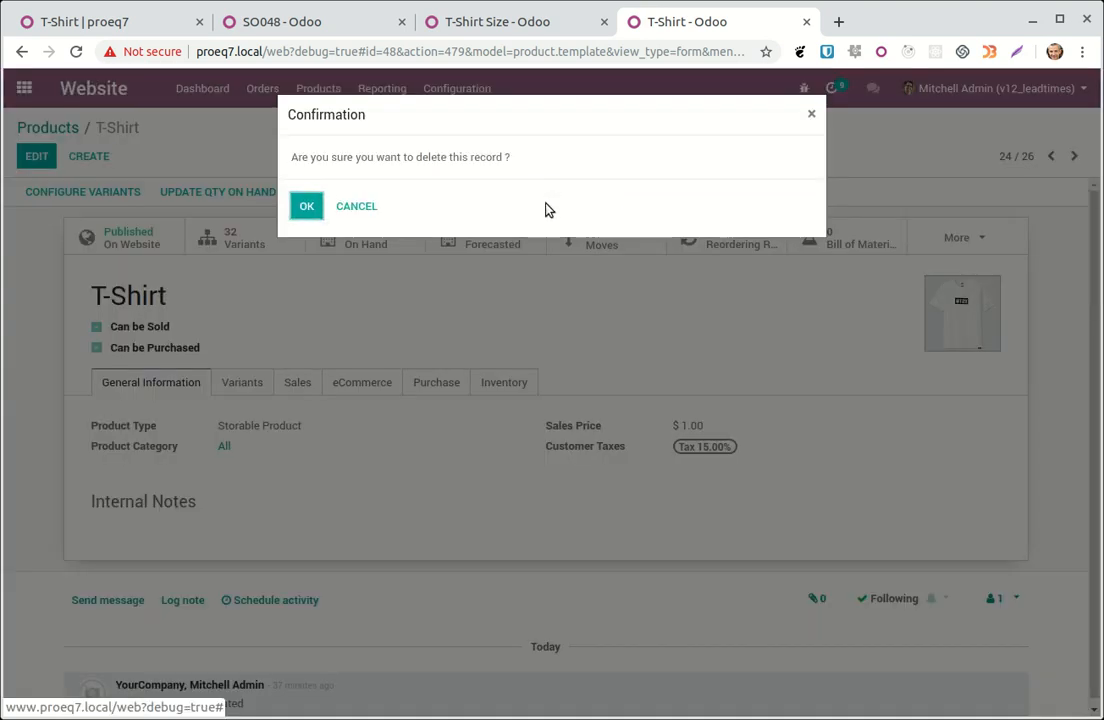
pyautogui.click(307, 206)
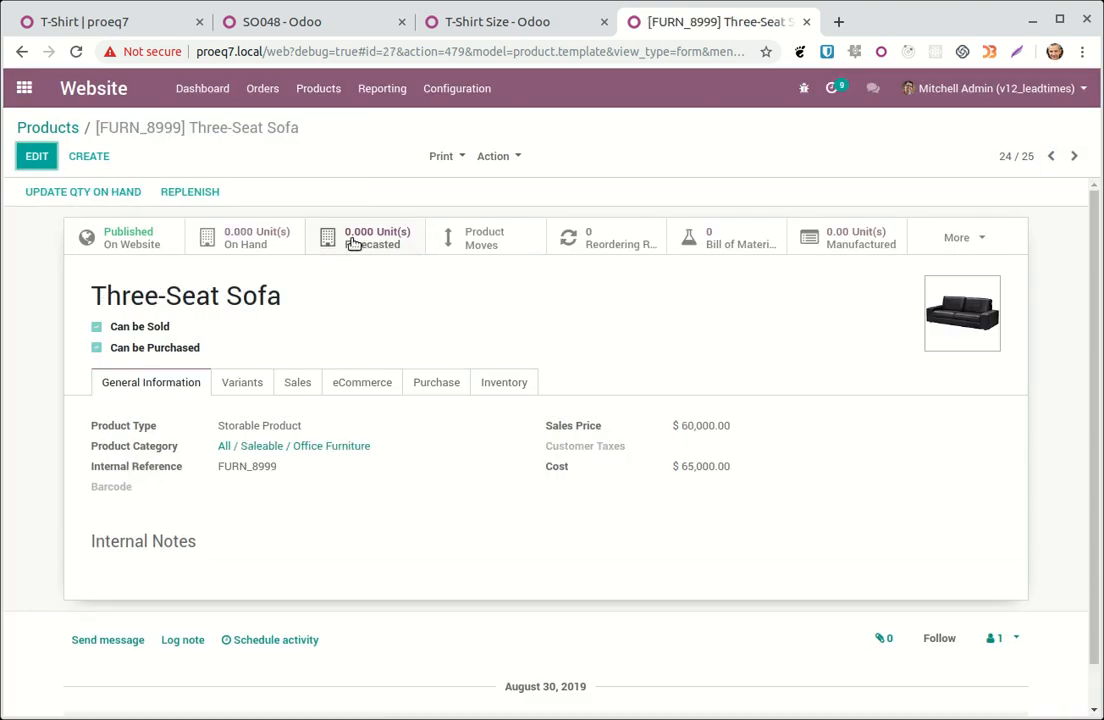
pyautogui.click(92, 155)
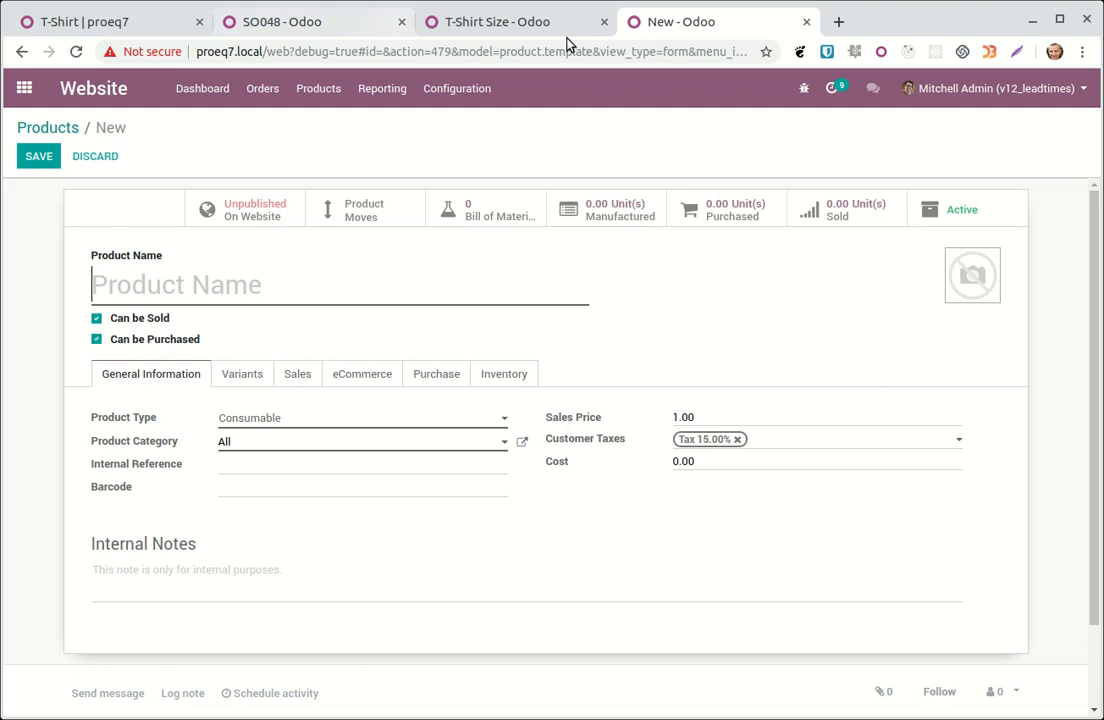
# - Set the T-Shirt Size attribute to create variants only when the product is added to a sales order, and save it
pyautogui.click(495, 24)
pyautogui.click(37, 157)
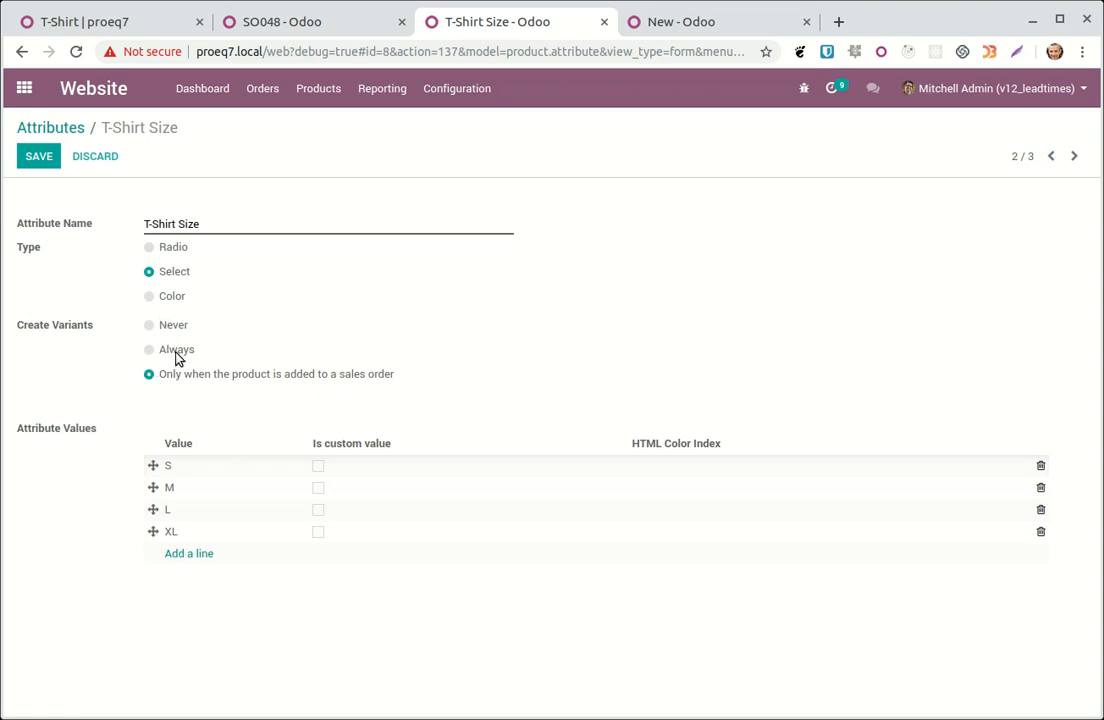
pyautogui.moveTo(148, 327); pyautogui.dragTo(165, 330)
pyautogui.click(149, 326)
pyautogui.click(301, 380)
pyautogui.click(48, 164)
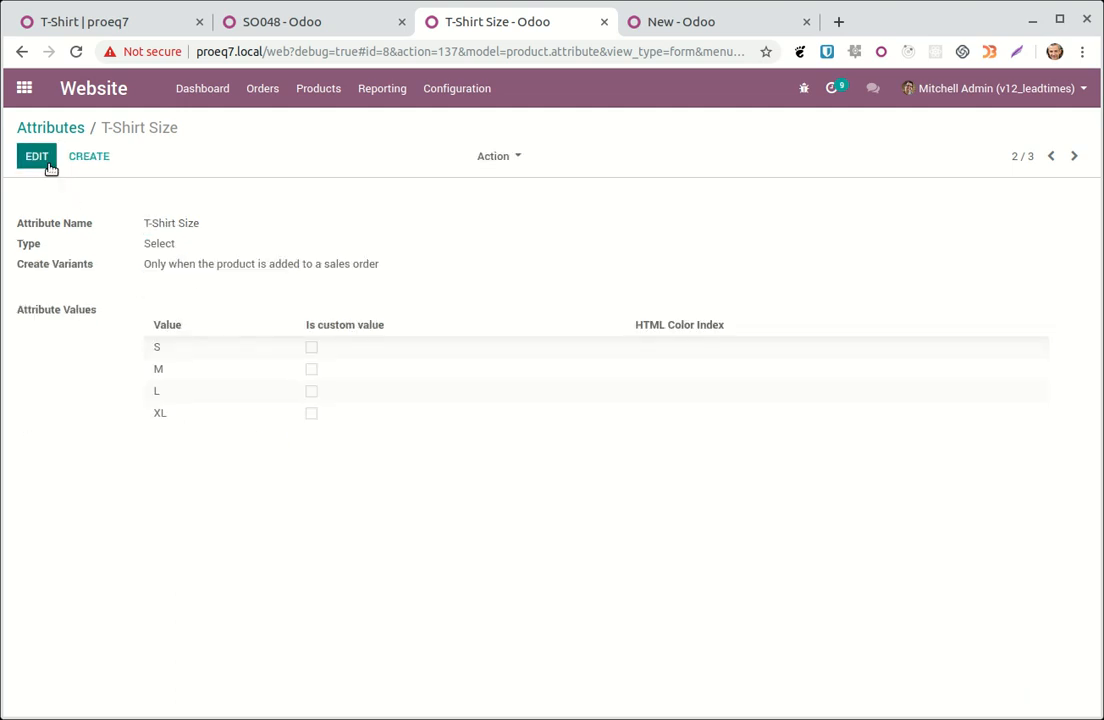
pyautogui.click(37, 157)
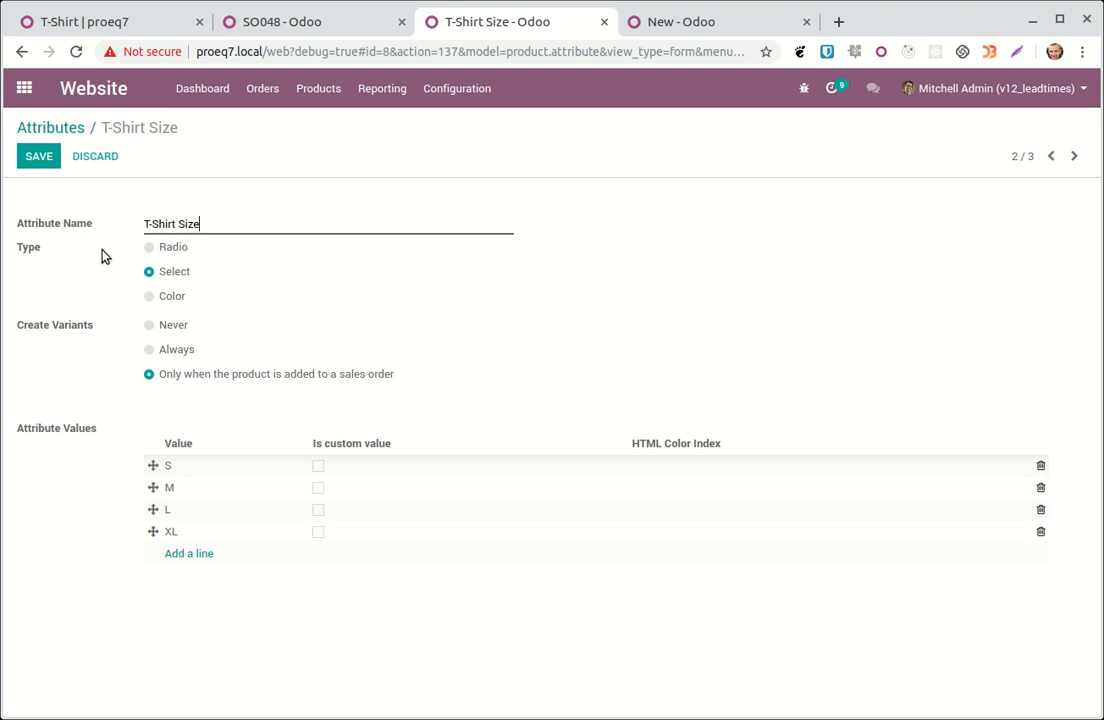
pyautogui.click(42, 162)
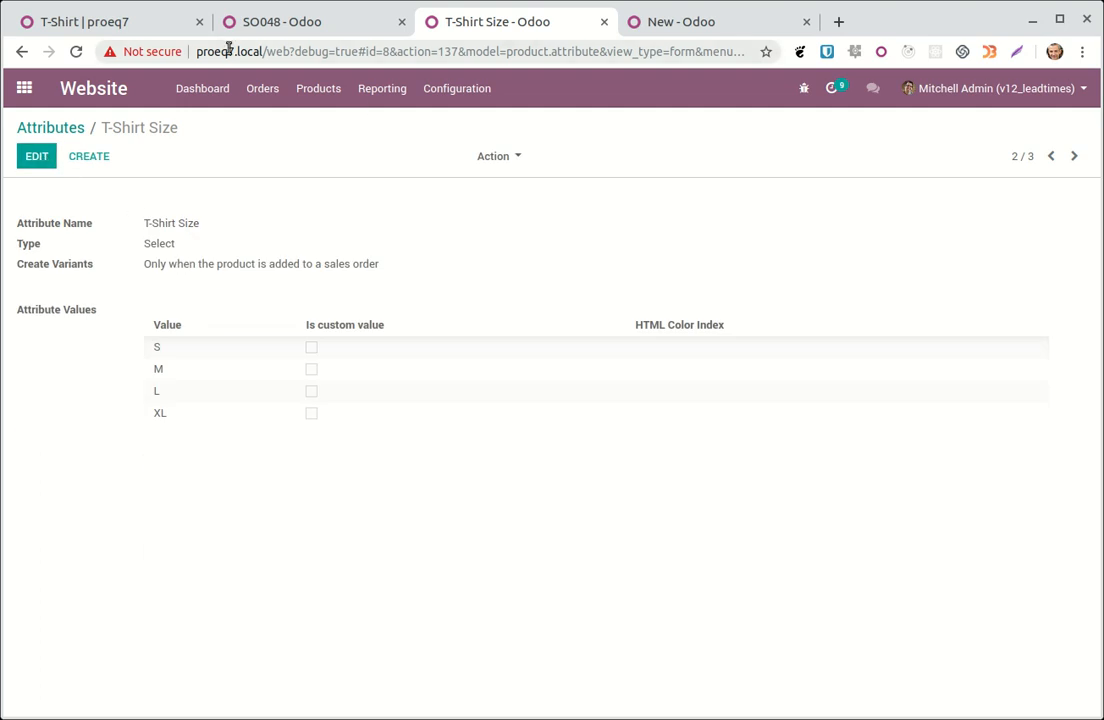
# - Name the new product T-Shirt and save it
pyautogui.click(689, 22)
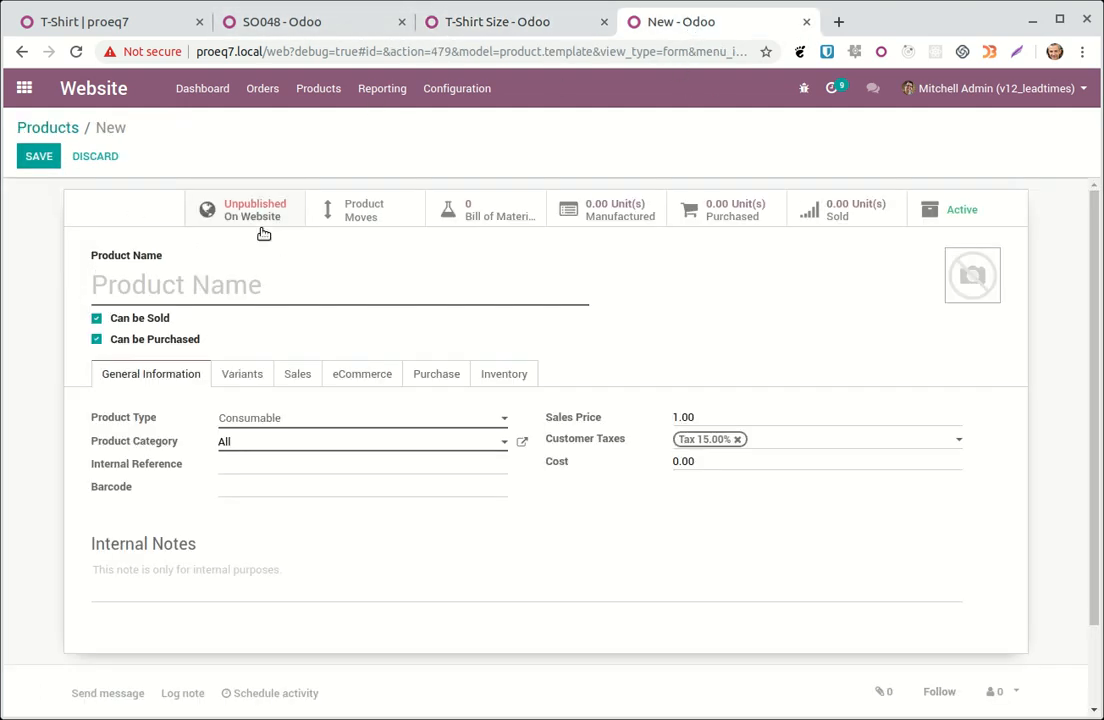
pyautogui.write('T-Shirt')
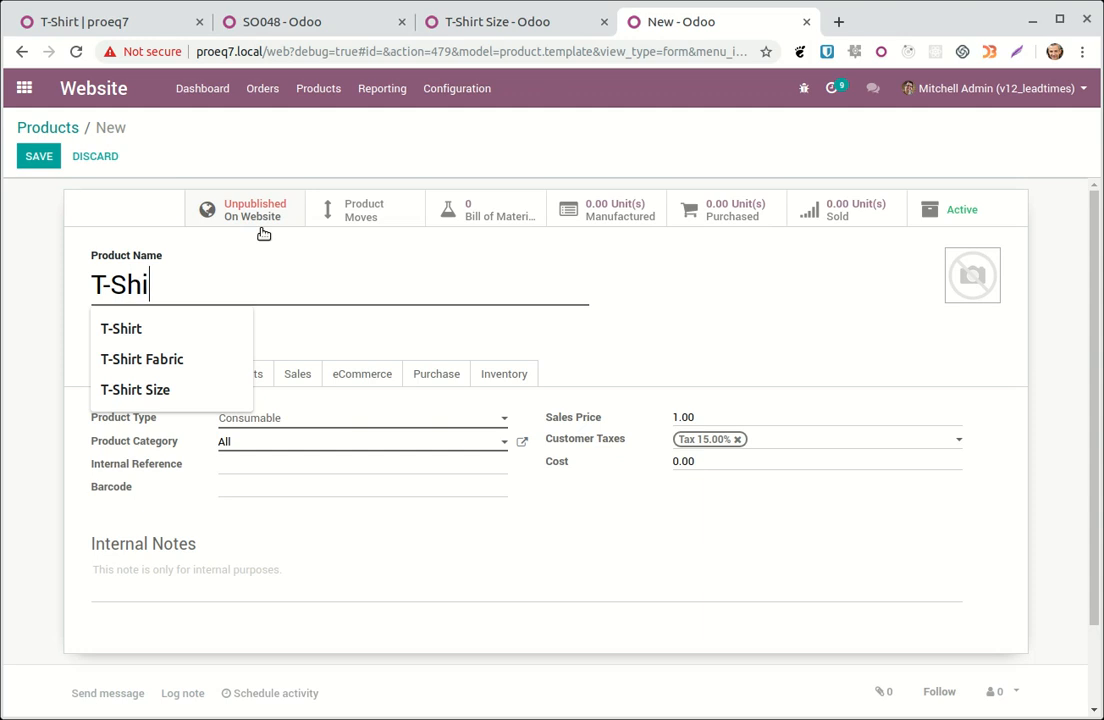
pyautogui.click(37, 160)
# - Edit the new T-Shirt product, adding the white T-shirt image and setting its product type to Storable Product
pyautogui.click(37, 160)
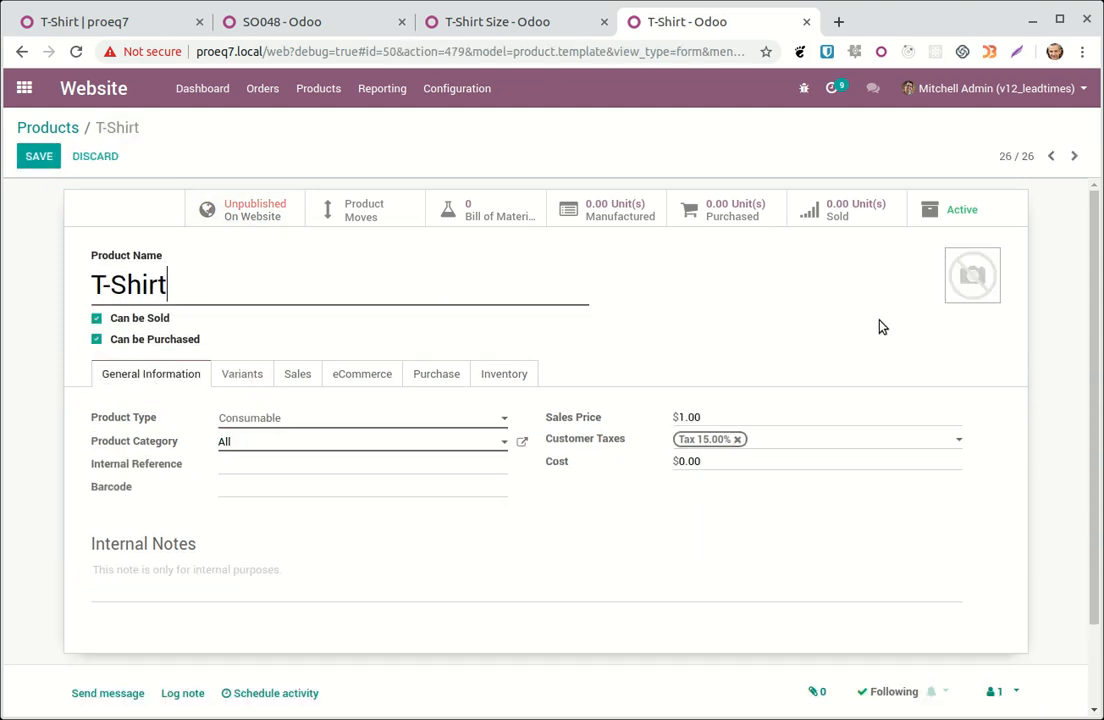
pyautogui.moveTo(962, 263)
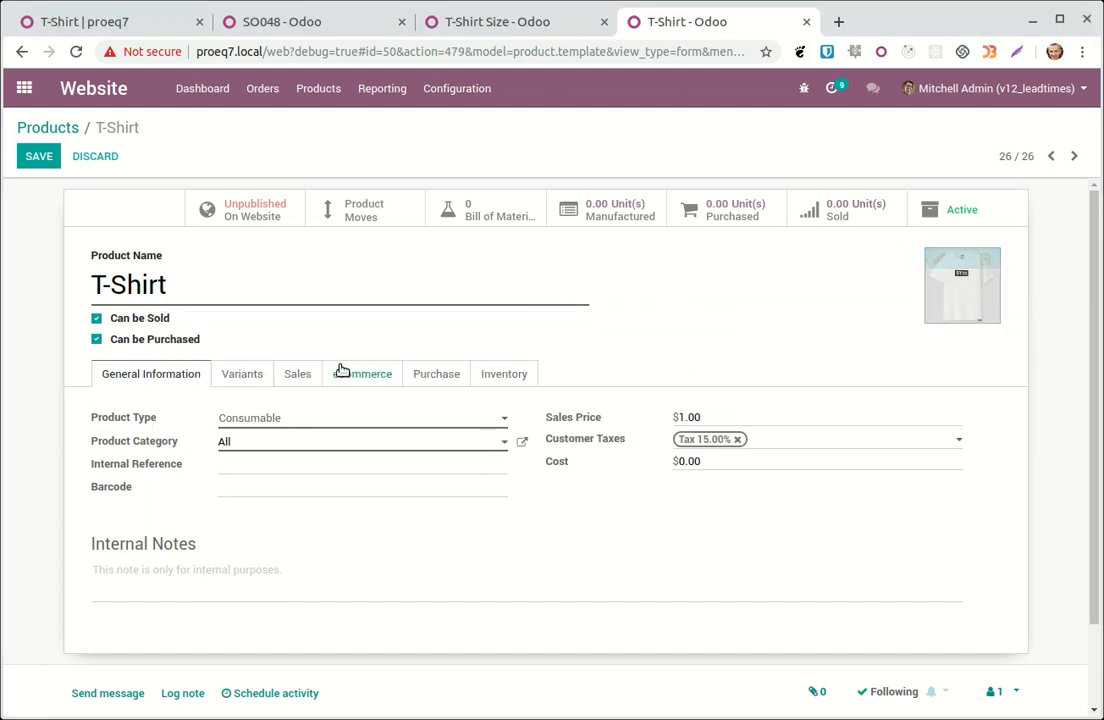
pyautogui.click(296, 416)
pyautogui.click(321, 488)
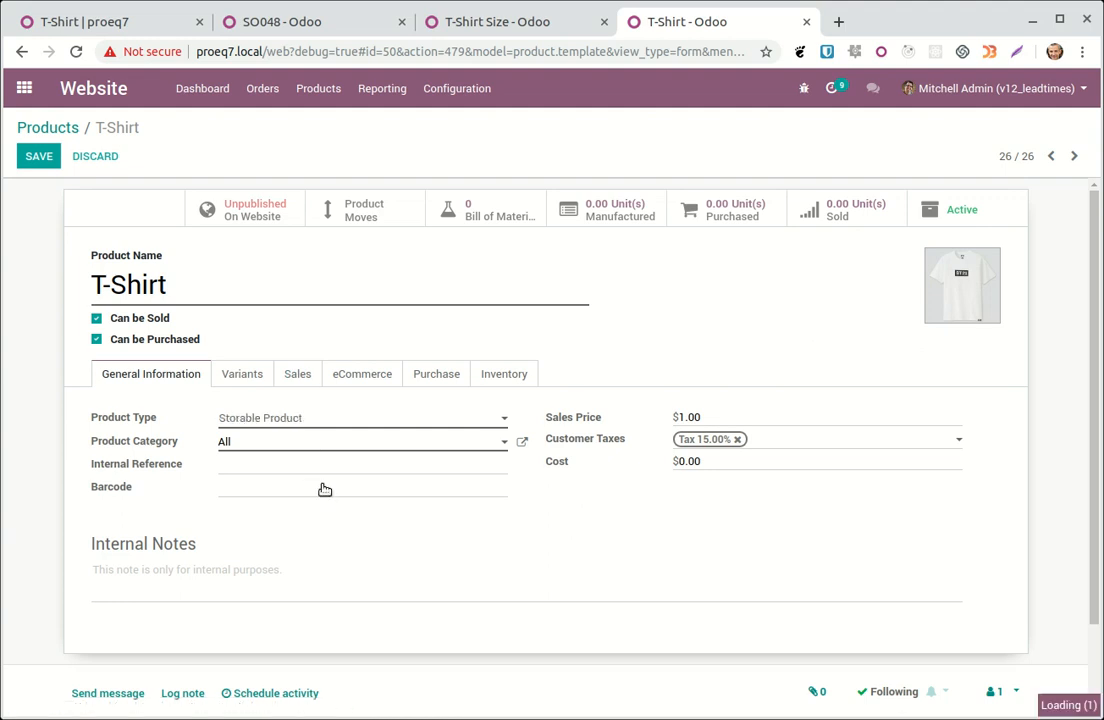
# - Add the T-Shirt Fabric attribute to the T-Shirt product's variants
pyautogui.click(297, 439)
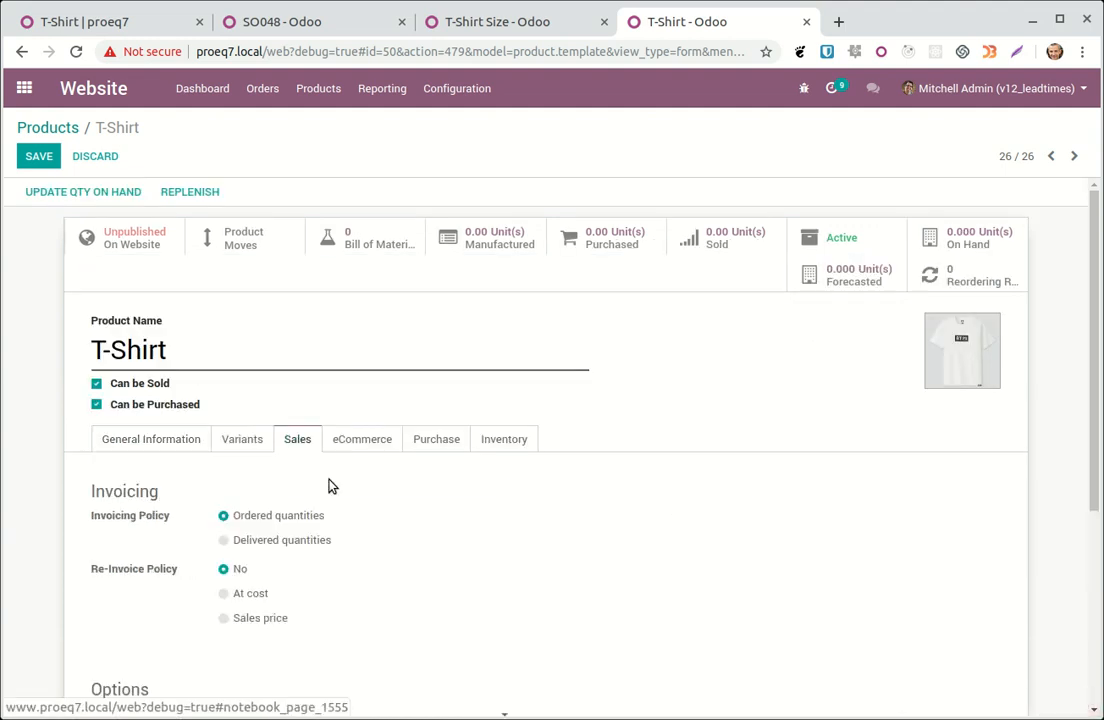
pyautogui.click(255, 439)
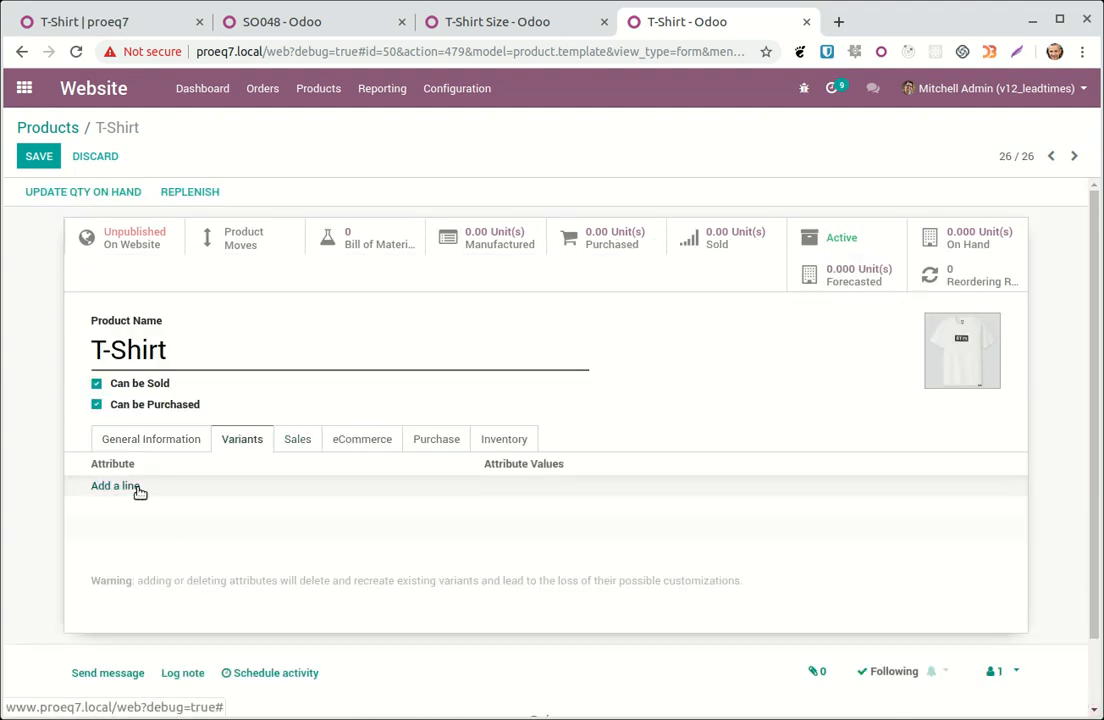
pyautogui.click(132, 488)
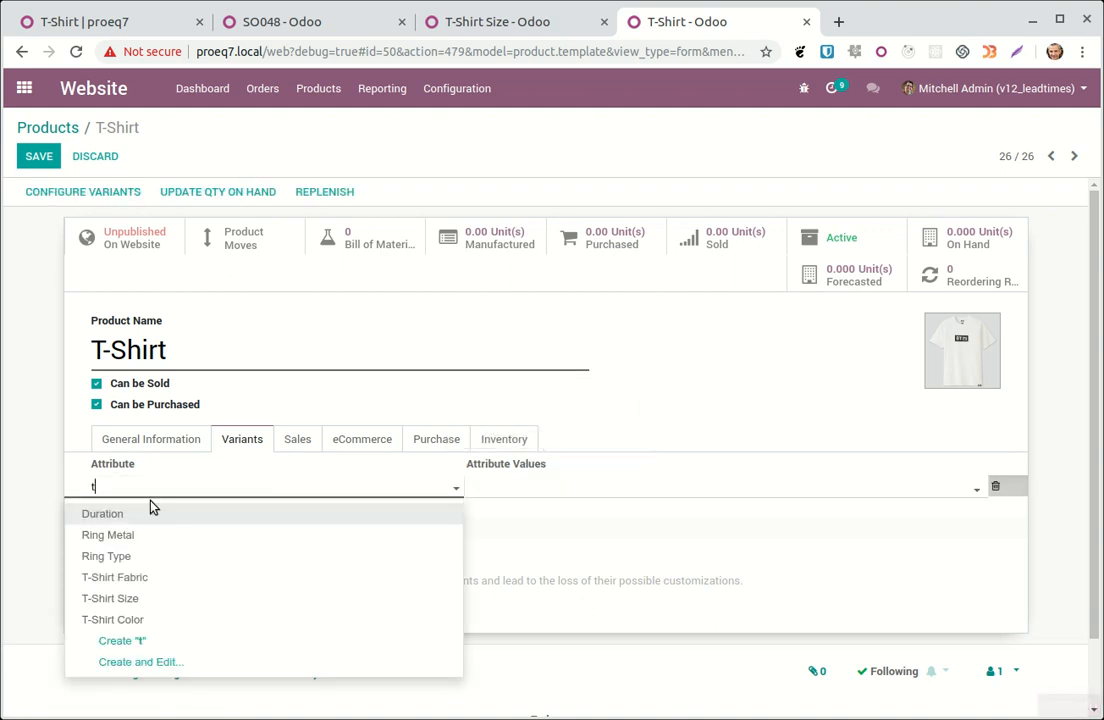
pyautogui.click(163, 575)
pyautogui.click(121, 492)
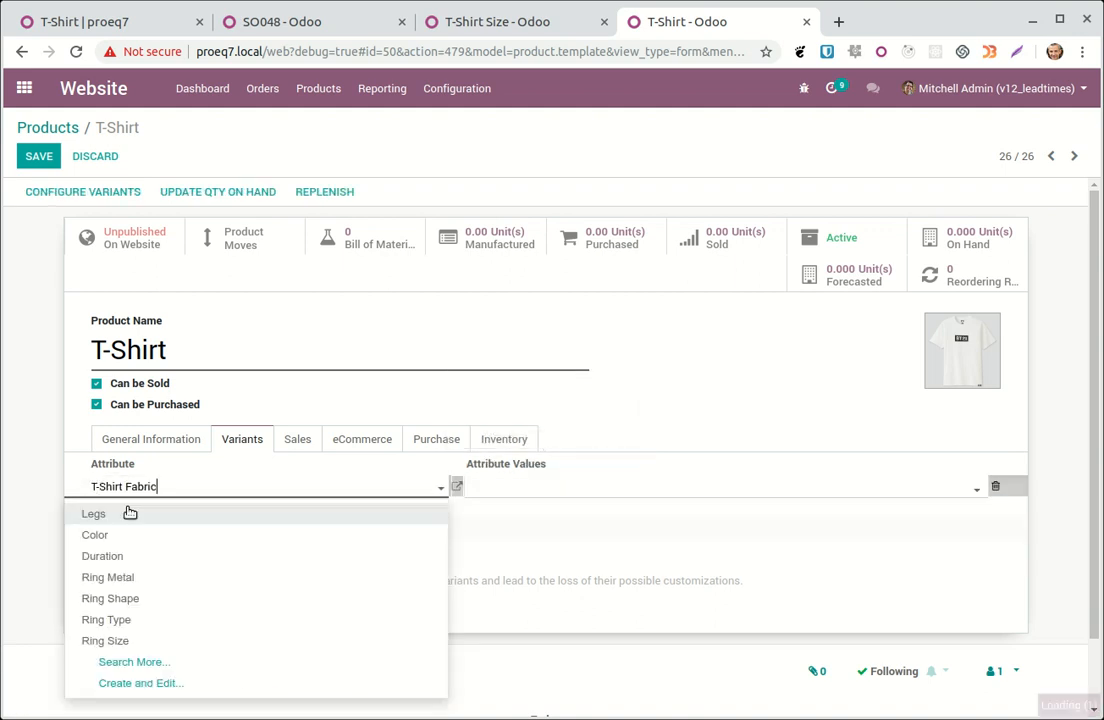
pyautogui.write('t')
pyautogui.press('BackSpace')
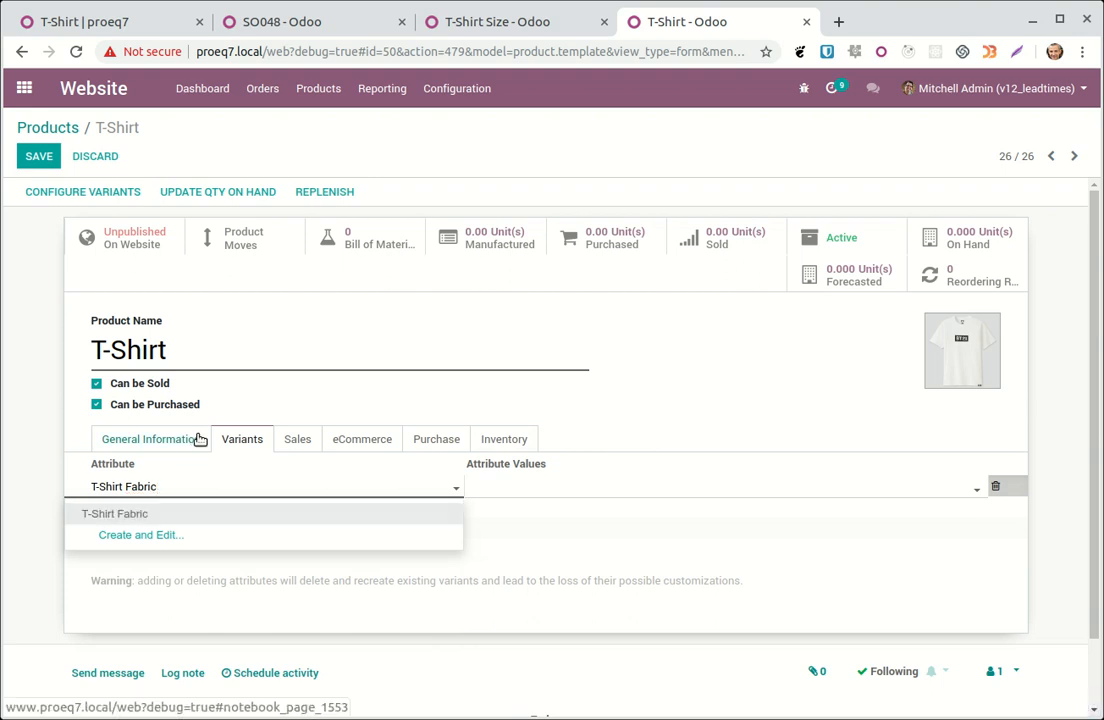
pyautogui.press('Return')
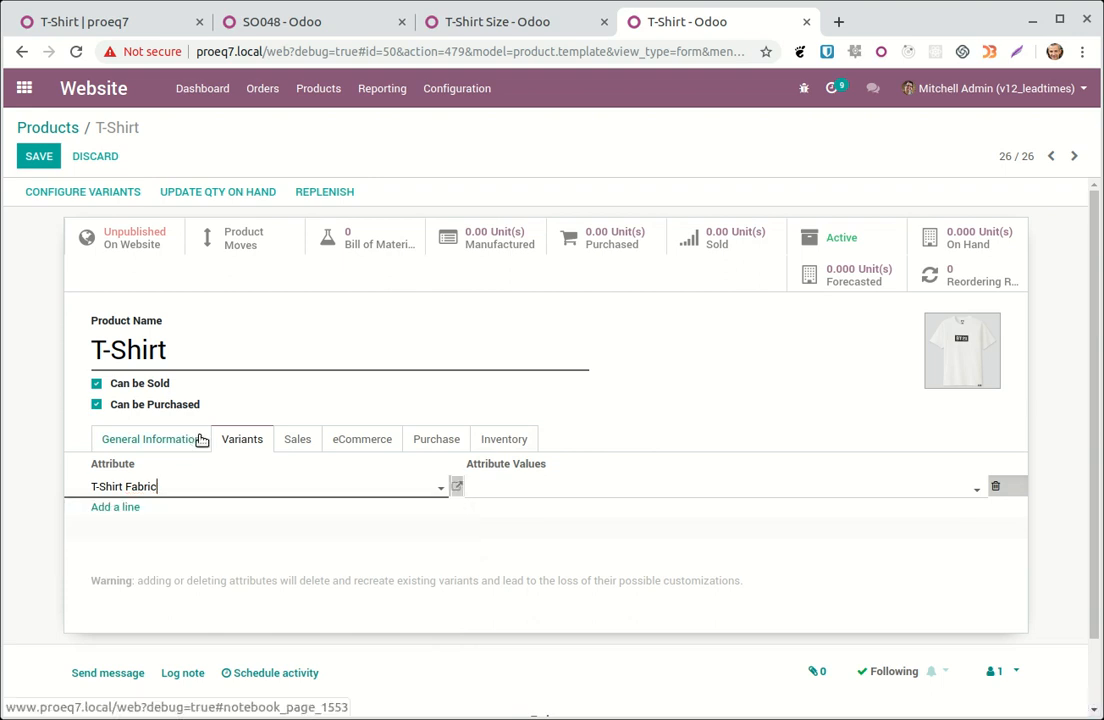
# - Add two more attribute lines to the T-Shirt product, one for T-Shirt Size and one for T-Shirt Color
pyautogui.click(138, 507)
pyautogui.write('t')
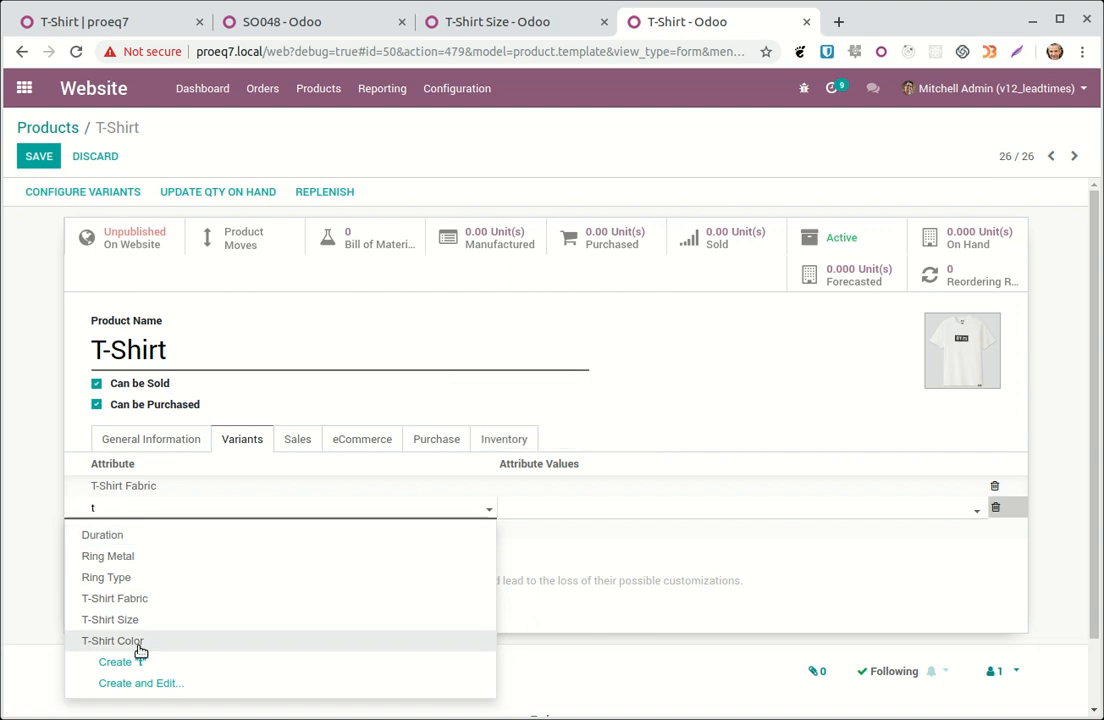
pyautogui.click(131, 622)
pyautogui.click(124, 529)
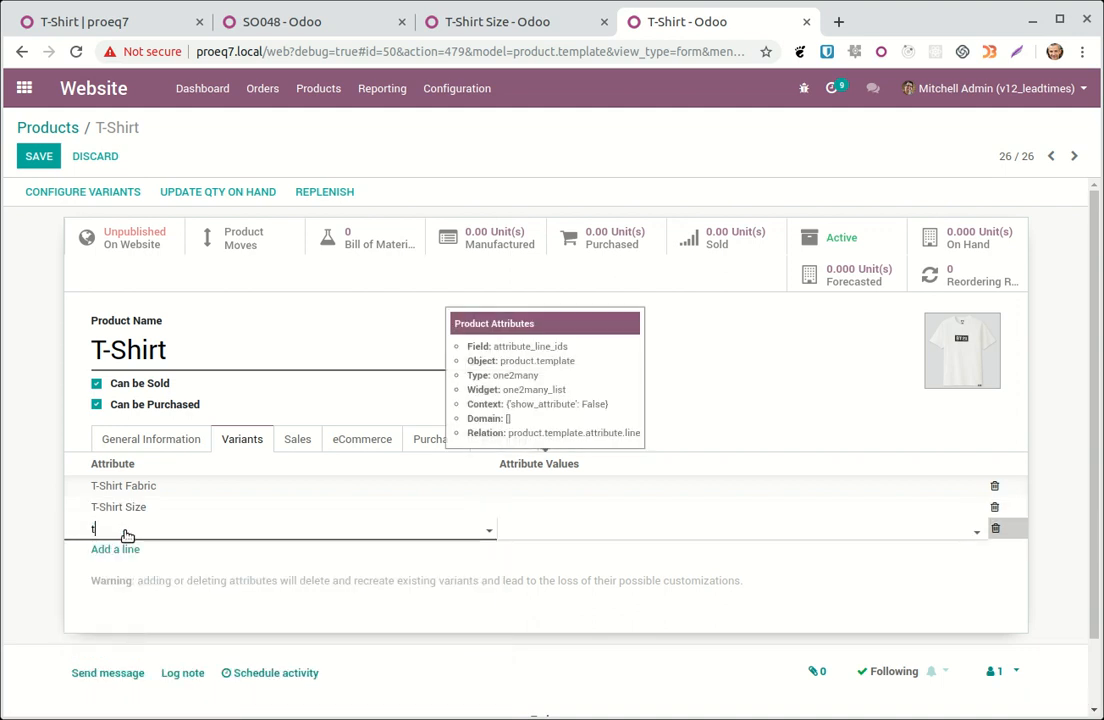
pyautogui.write('t')
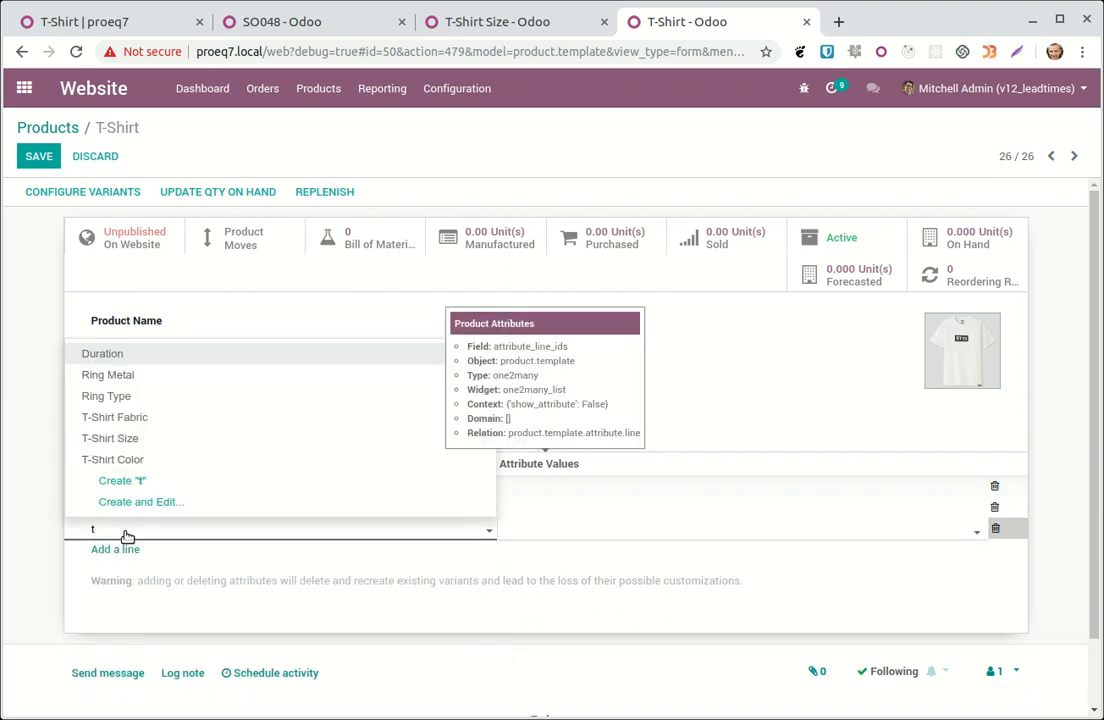
pyautogui.click(142, 458)
# - Assign the values Cotton and Fiber to the T-Shirt Fabric attribute line
pyautogui.click(576, 486)
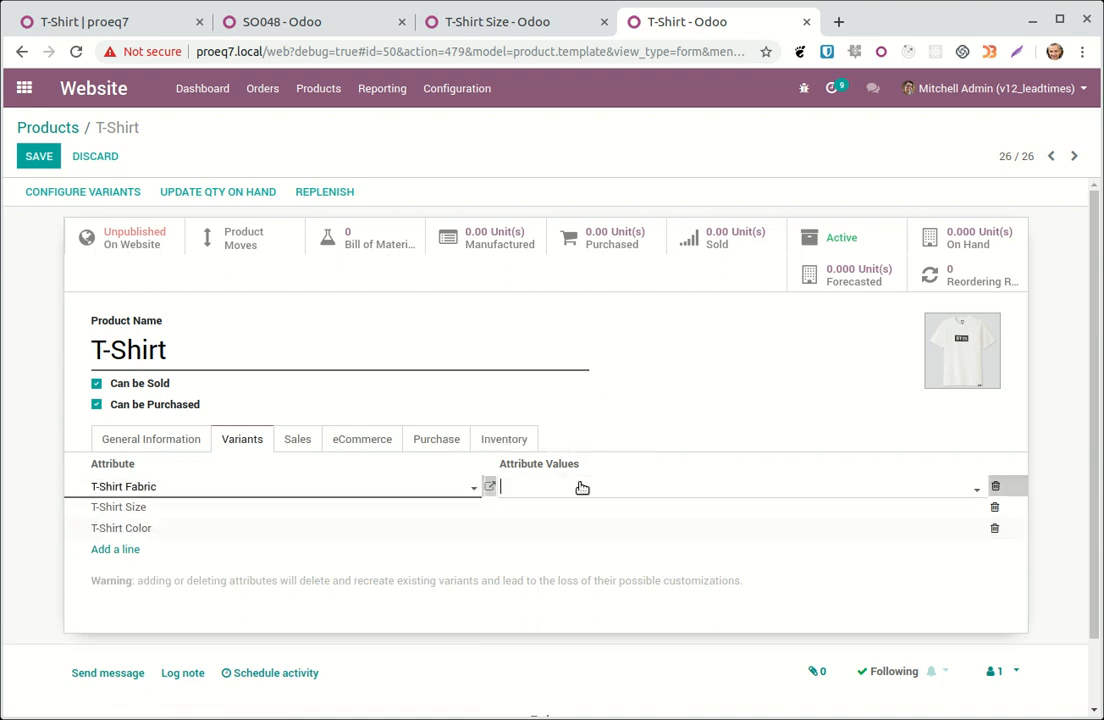
pyautogui.click(612, 509)
pyautogui.click(611, 508)
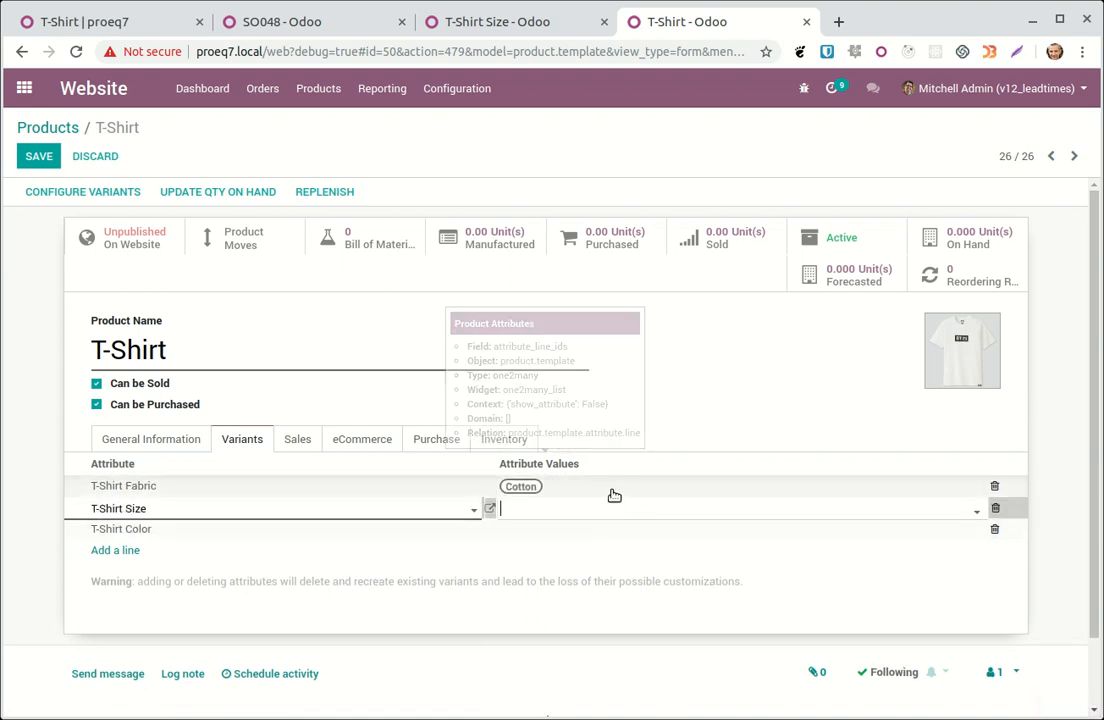
pyautogui.click(611, 487)
pyautogui.click(620, 507)
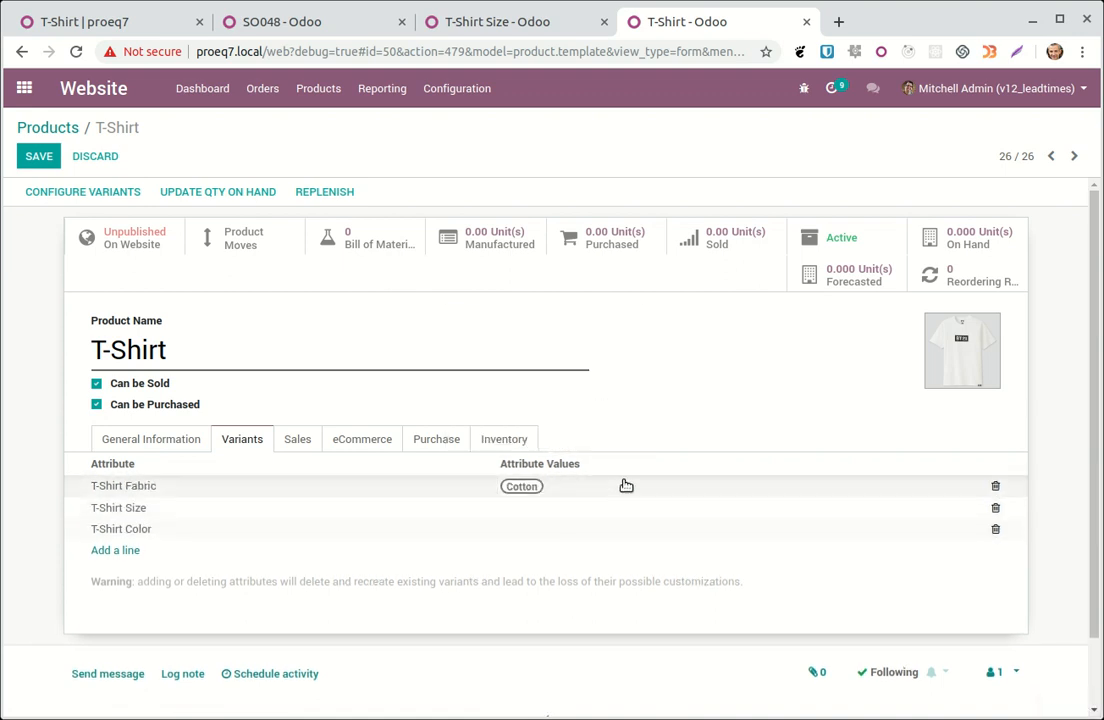
pyautogui.click(626, 488)
pyautogui.click(642, 511)
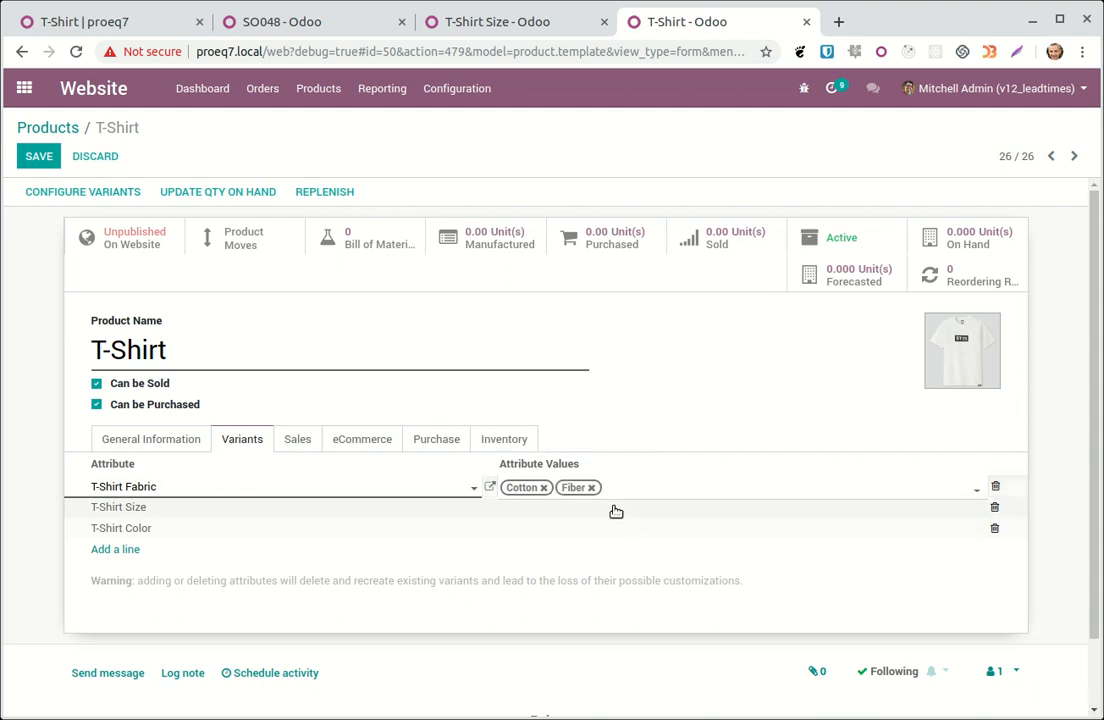
# - Assign the values S, M, L and XL to the T-Shirt Size attribute line
pyautogui.click(616, 510)
pyautogui.click(624, 530)
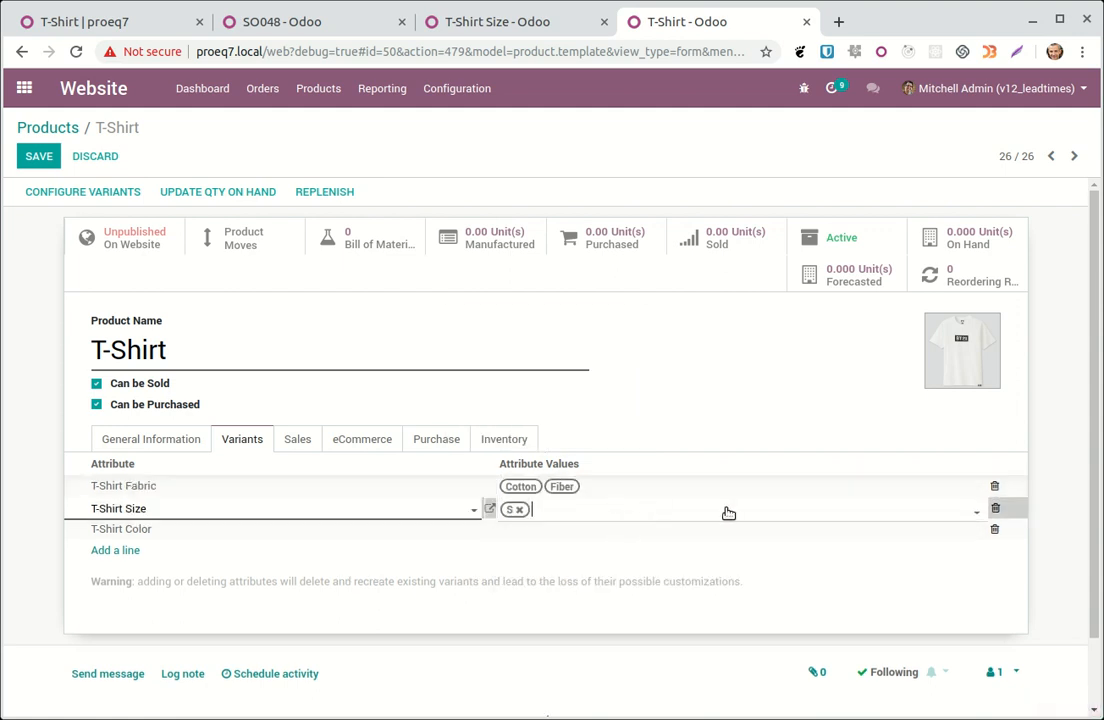
pyautogui.click(727, 513)
pyautogui.click(729, 528)
pyautogui.click(736, 516)
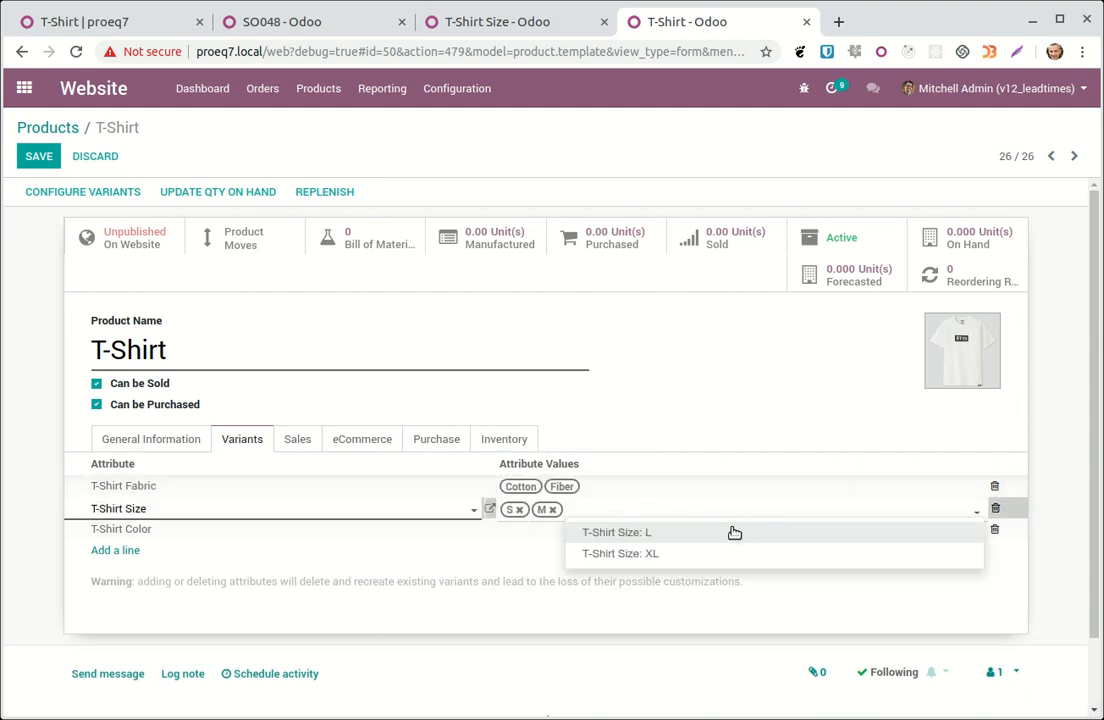
pyautogui.click(732, 530)
pyautogui.click(747, 509)
pyautogui.click(742, 531)
# - Assign the values Red, White, Blue and Green to the T-Shirt Color attribute line, and save the product
pyautogui.click(715, 538)
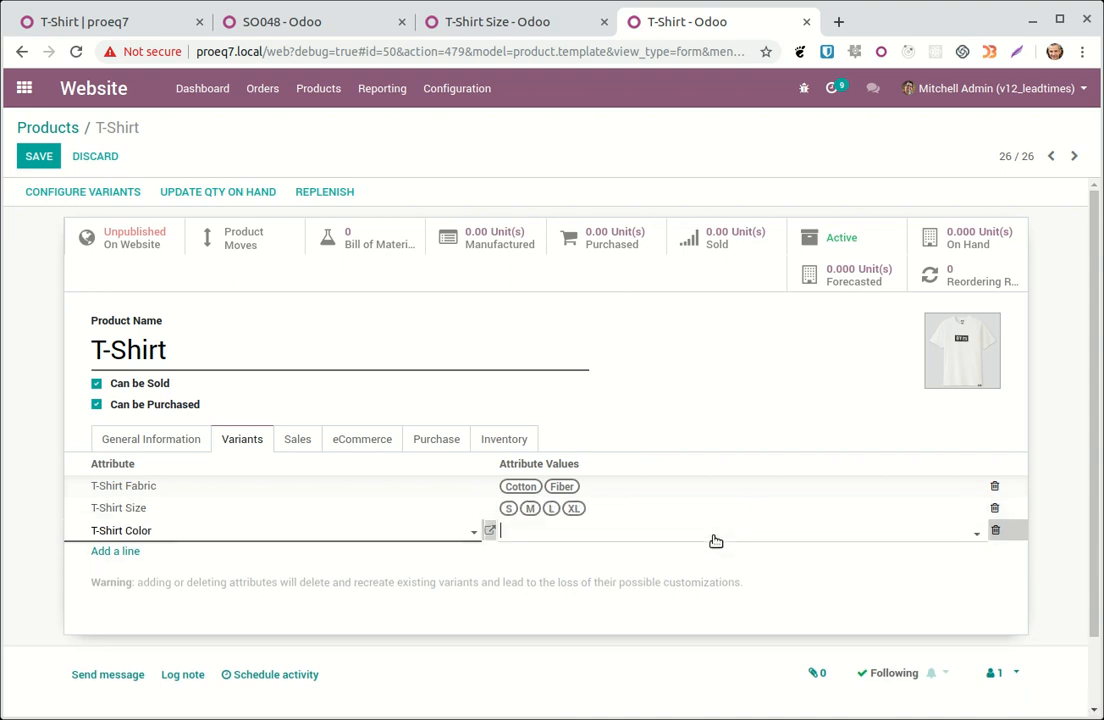
pyautogui.click(633, 555)
pyautogui.click(650, 535)
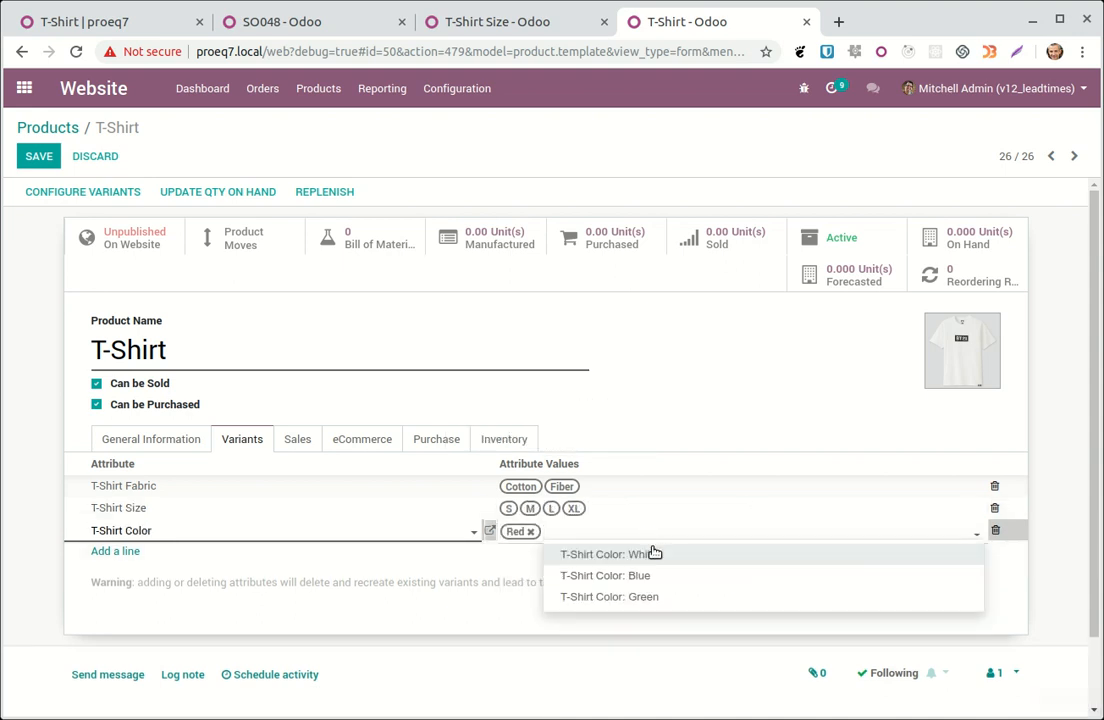
pyautogui.click(651, 553)
pyautogui.click(660, 530)
pyautogui.click(678, 554)
pyautogui.click(702, 535)
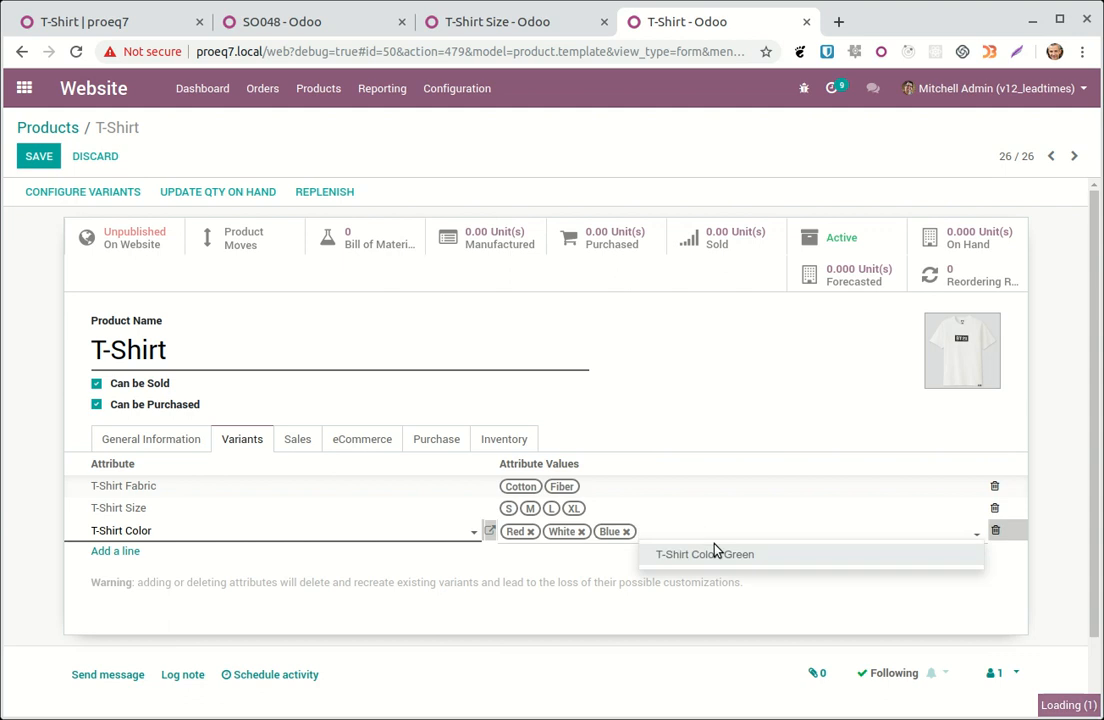
pyautogui.click(715, 552)
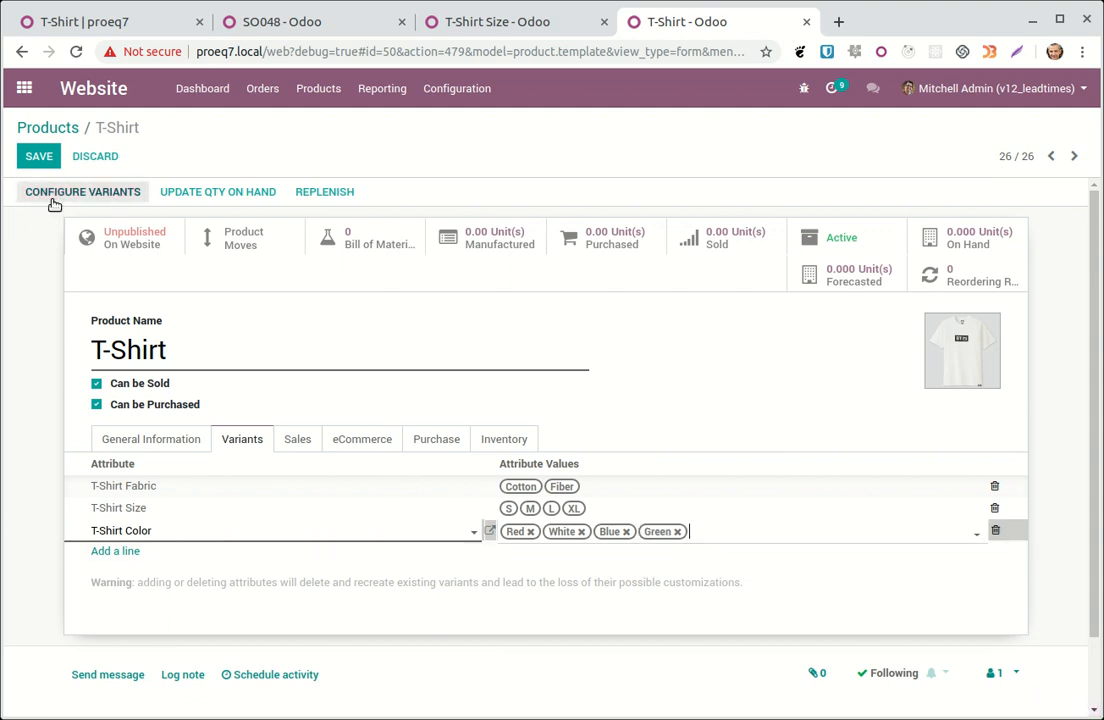
pyautogui.click(31, 168)
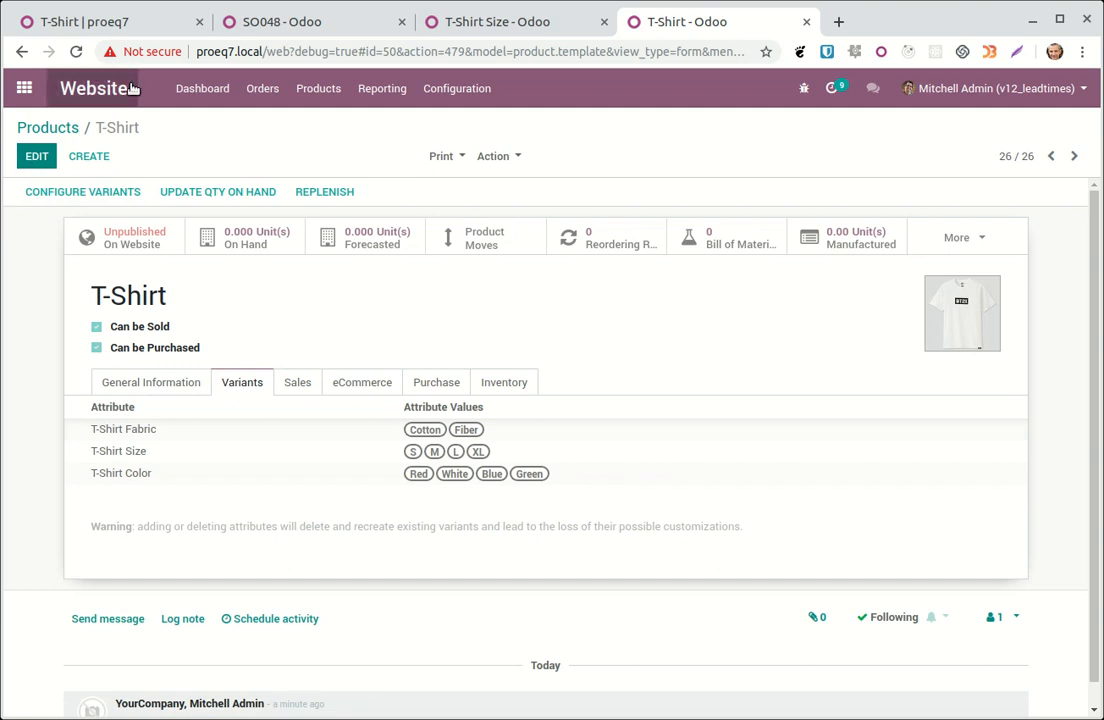
# - Check the T-Shirt product's additional shortcuts and its list of variant values with price extras, and return to the product
pyautogui.click(968, 226)
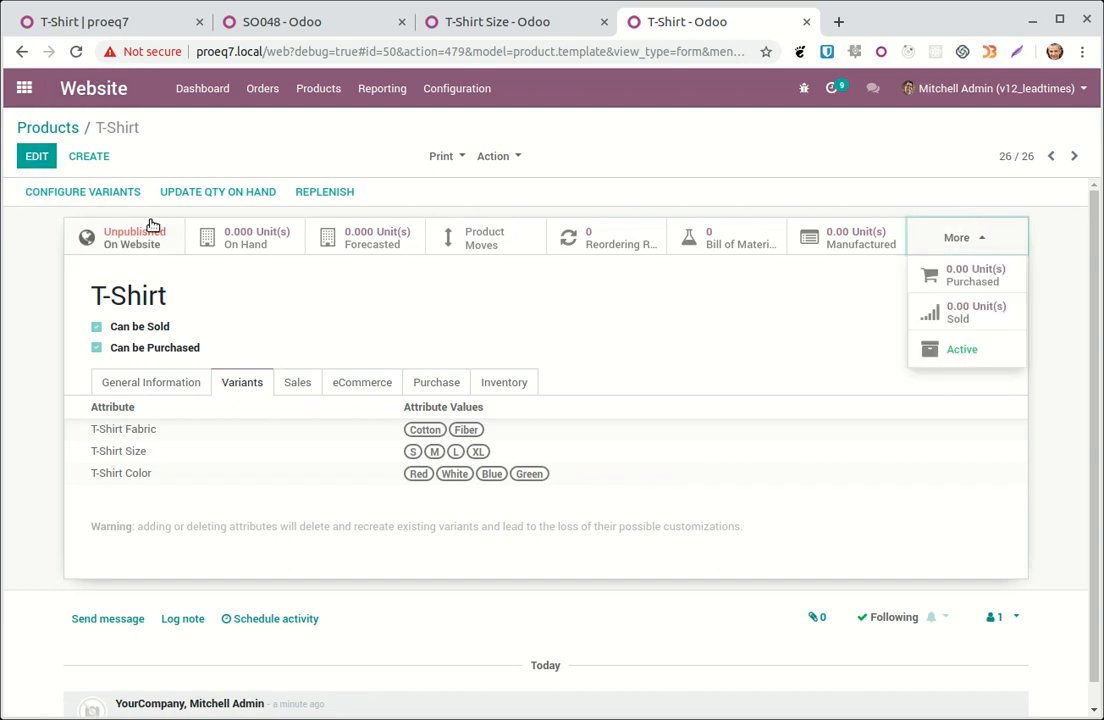
pyautogui.click(69, 192)
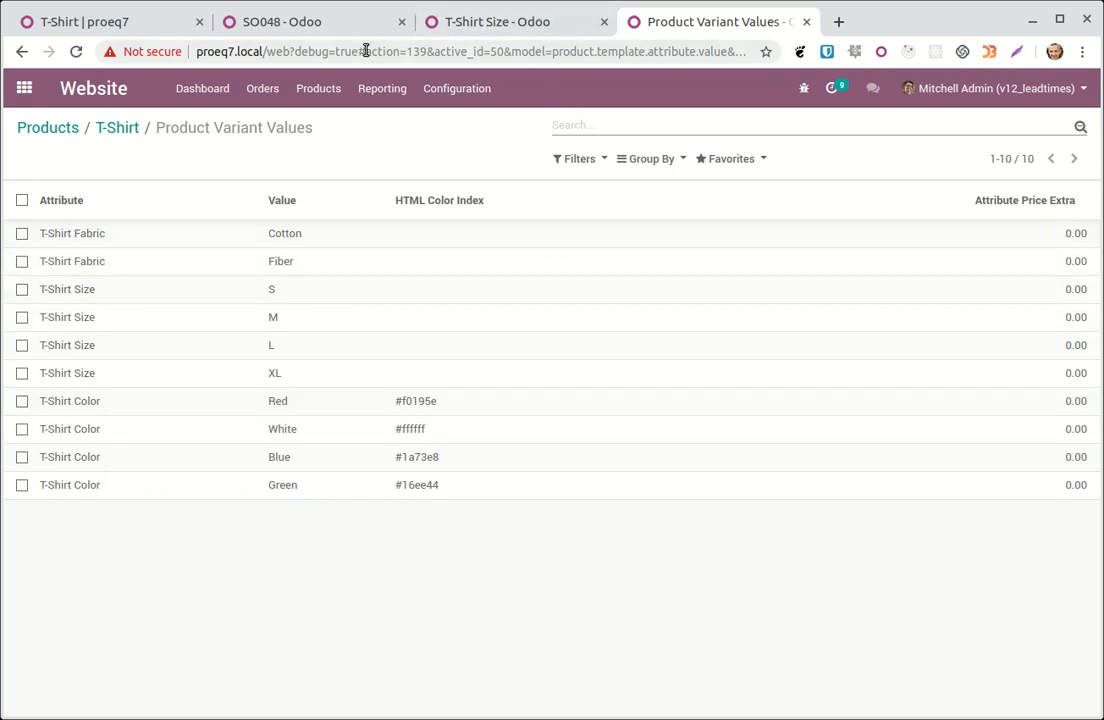
pyautogui.click(120, 128)
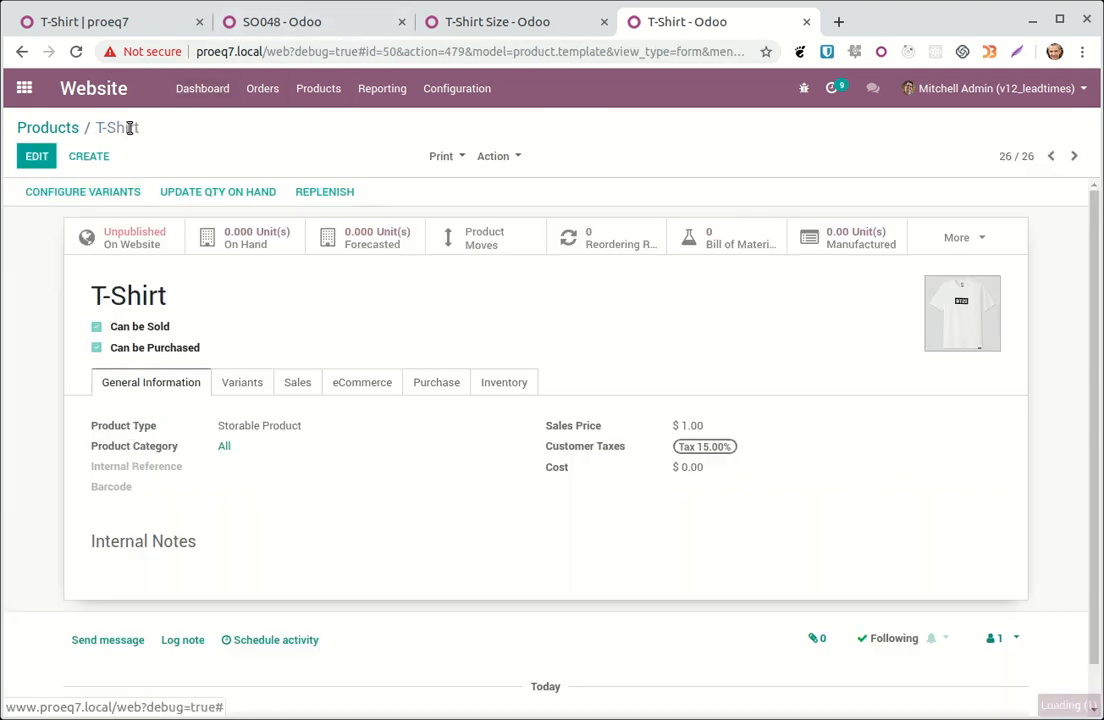
# - Open the T-Shirt's website page, publish it, and check its size options
pyautogui.click(129, 250)
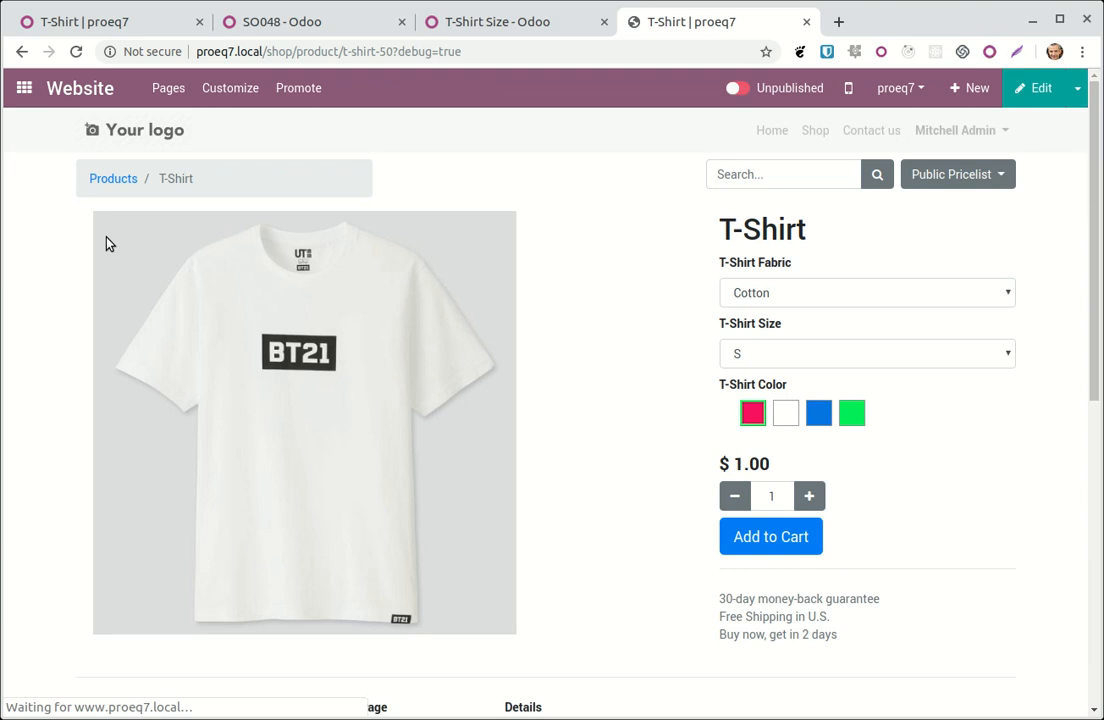
pyautogui.click(737, 88)
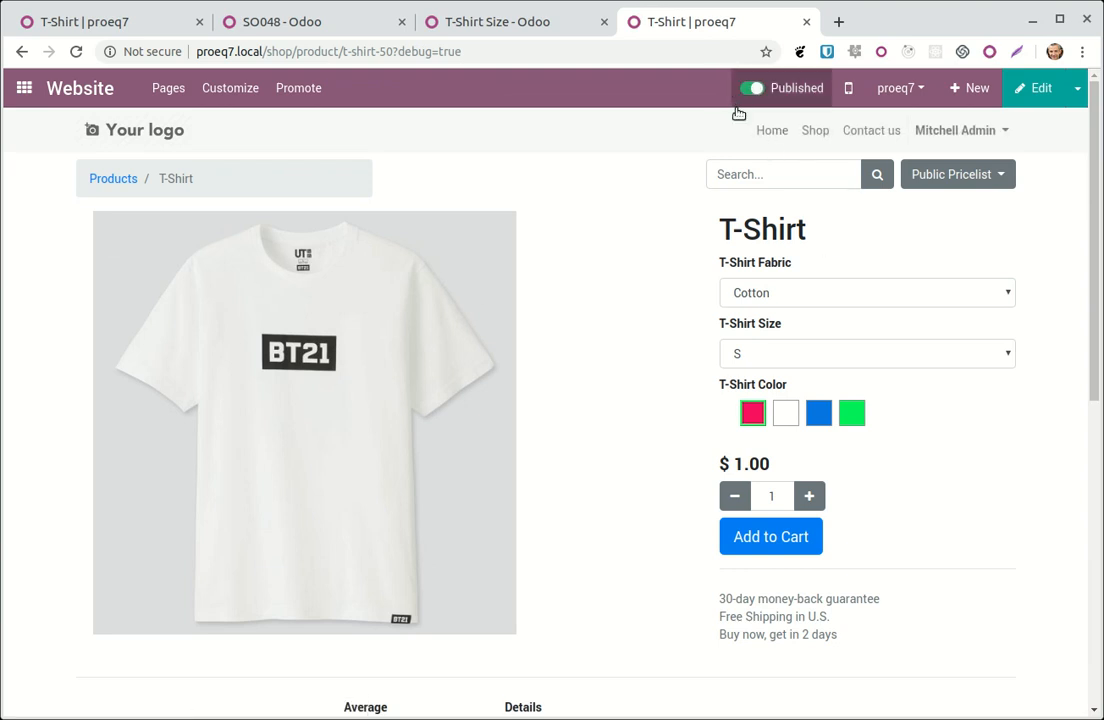
pyautogui.click(808, 358)
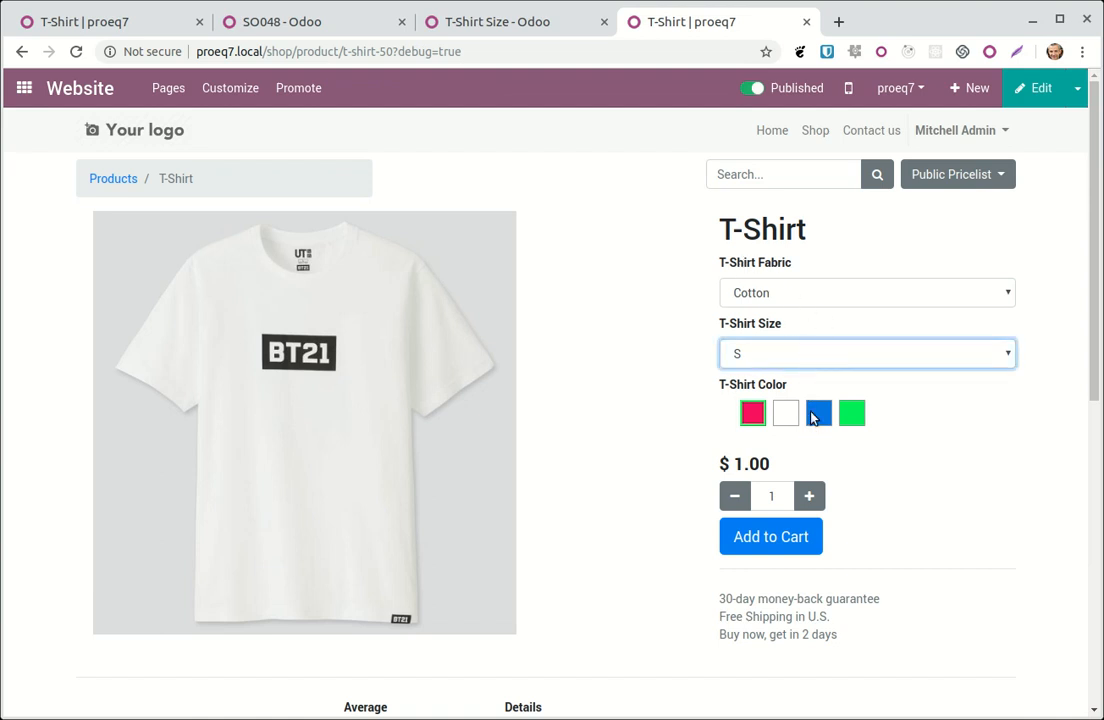
pyautogui.press('Down')
# - Search the product variants list for "t-shirt" to check whether any variants exist
pyautogui.click(480, 30)
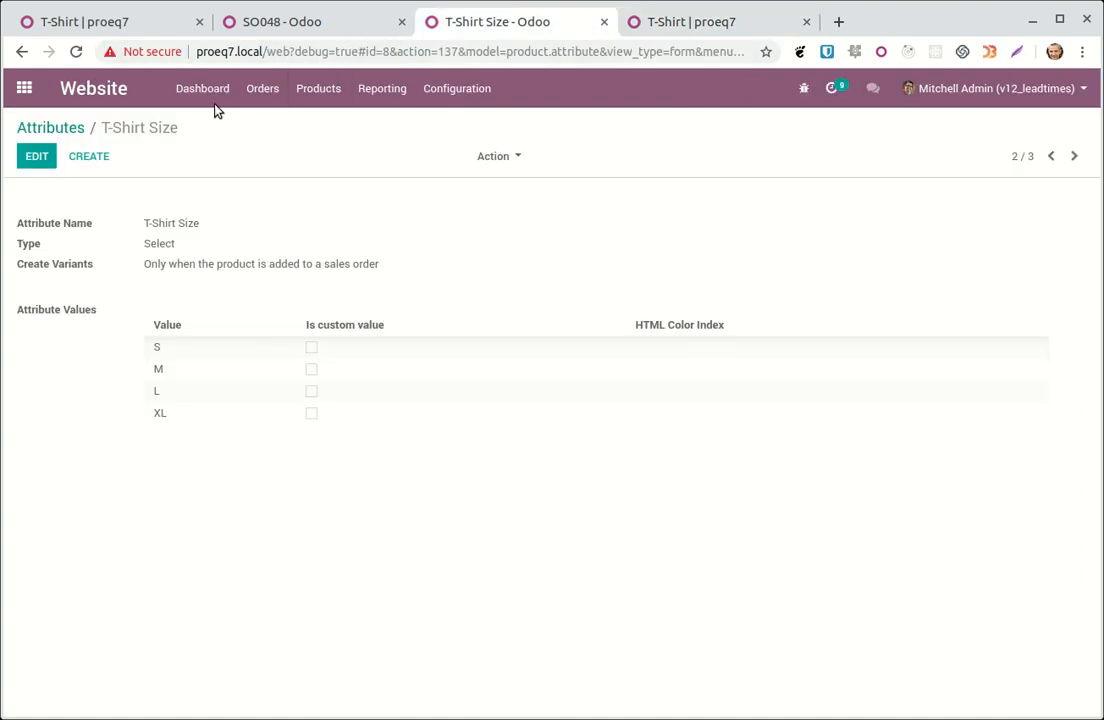
pyautogui.click(273, 25)
pyautogui.click(462, 30)
pyautogui.click(318, 88)
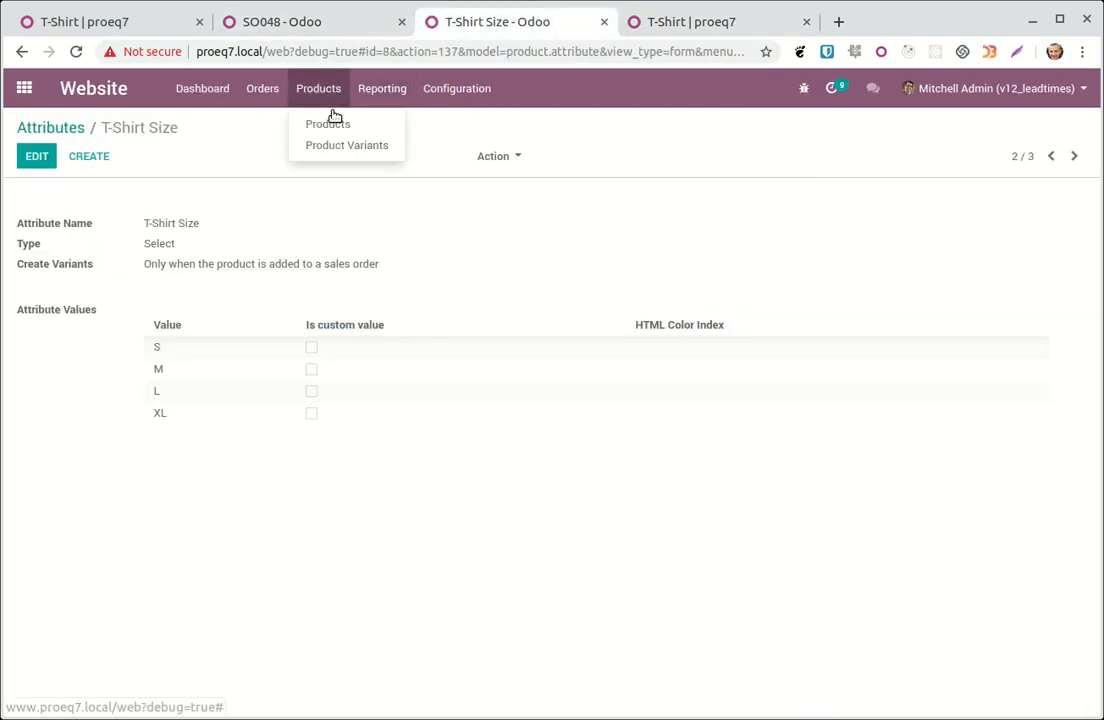
pyautogui.click(338, 143)
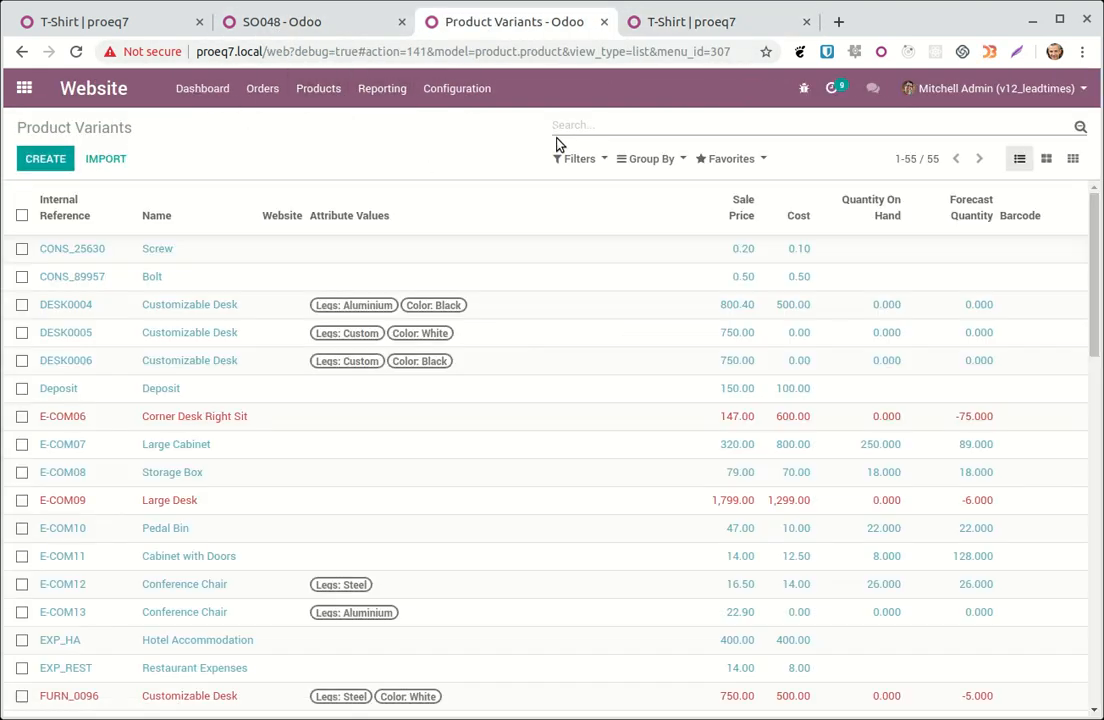
pyautogui.write('t-shirt')
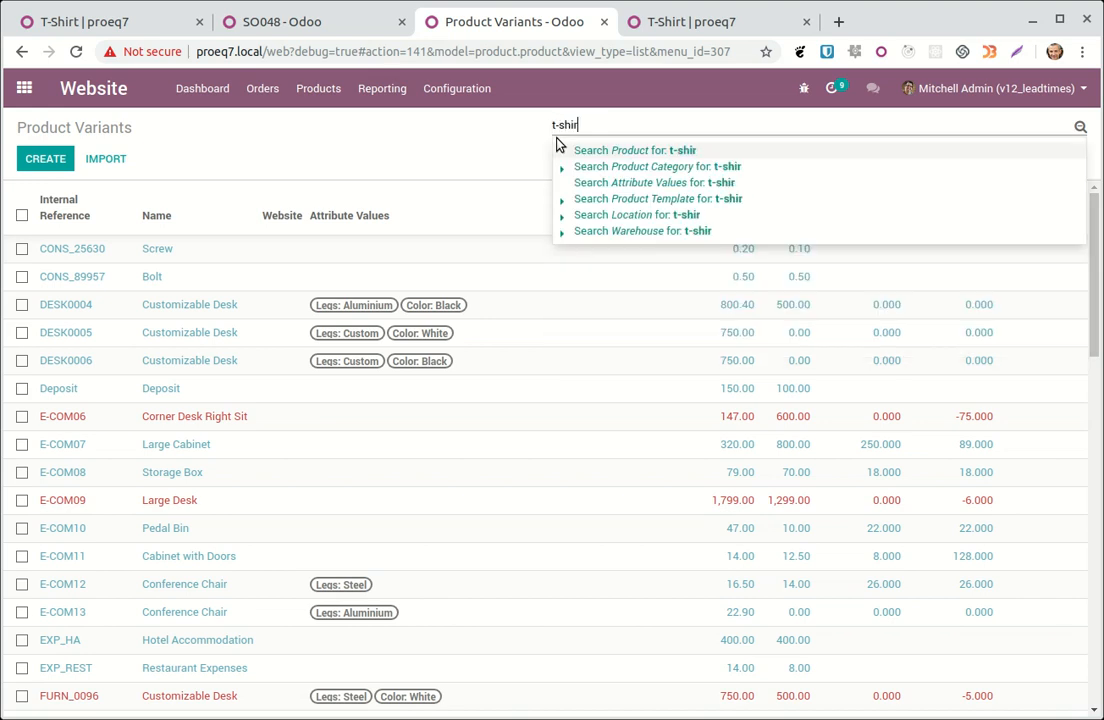
pyautogui.press('Return')
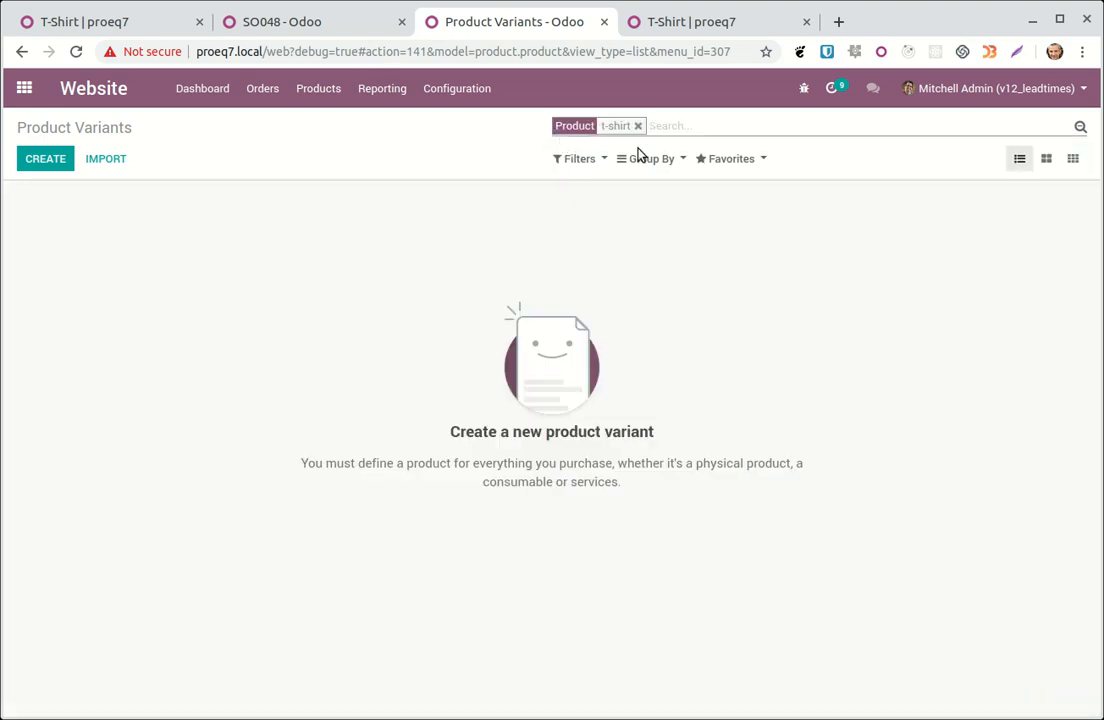
# - Add one T-Shirt configured as Cotton, size S and White to the Azure Interior quotation, and dismiss the inventory notice
pyautogui.click(322, 24)
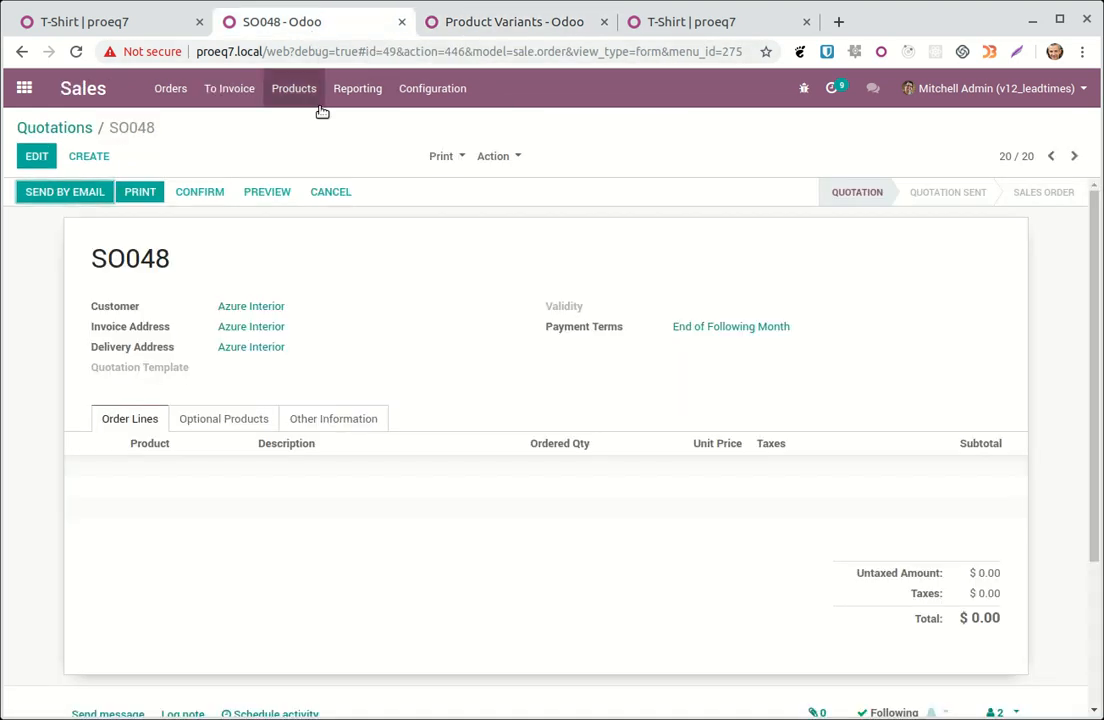
pyautogui.click(37, 156)
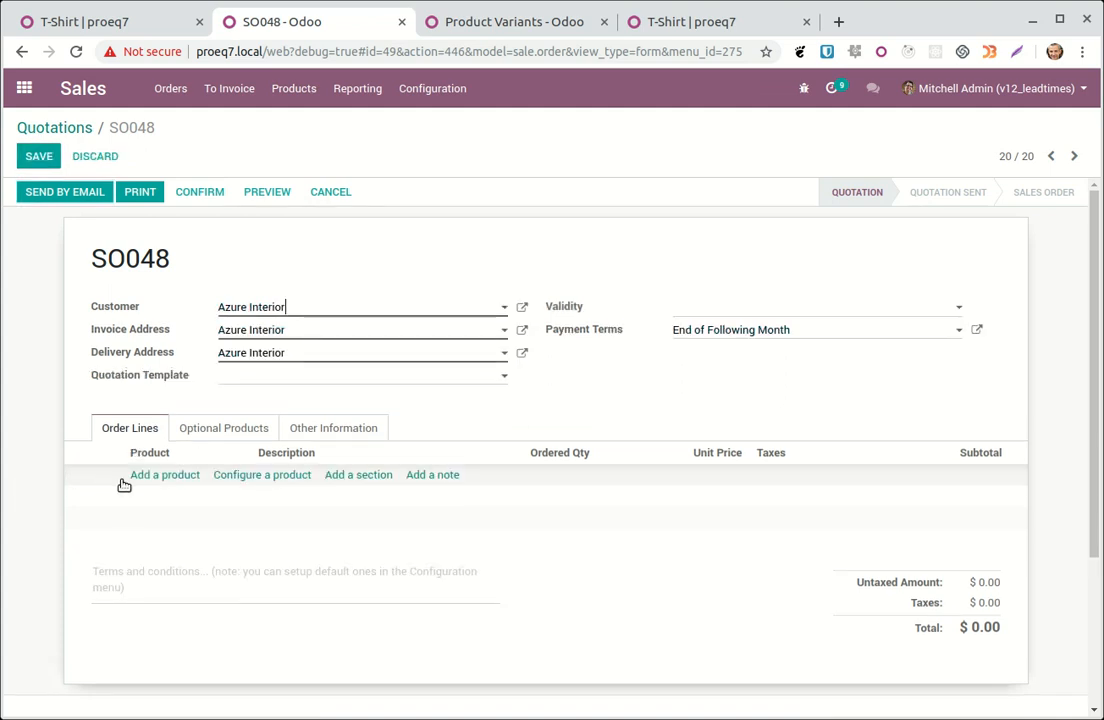
pyautogui.click(248, 475)
pyautogui.click(400, 172)
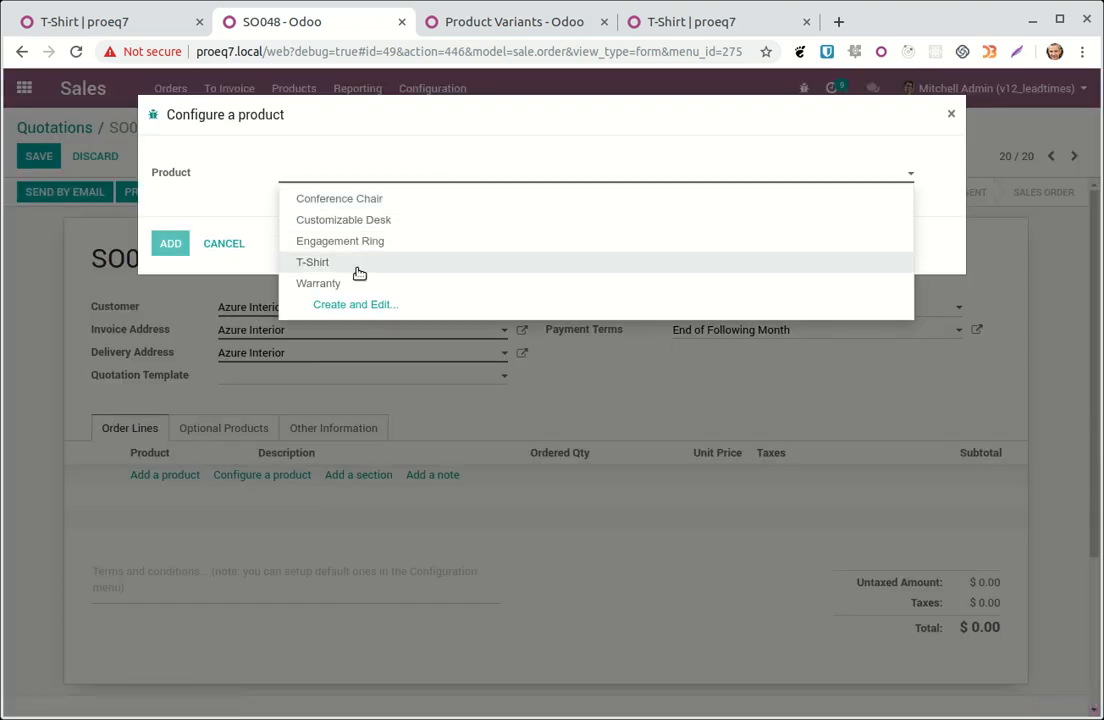
pyautogui.click(357, 263)
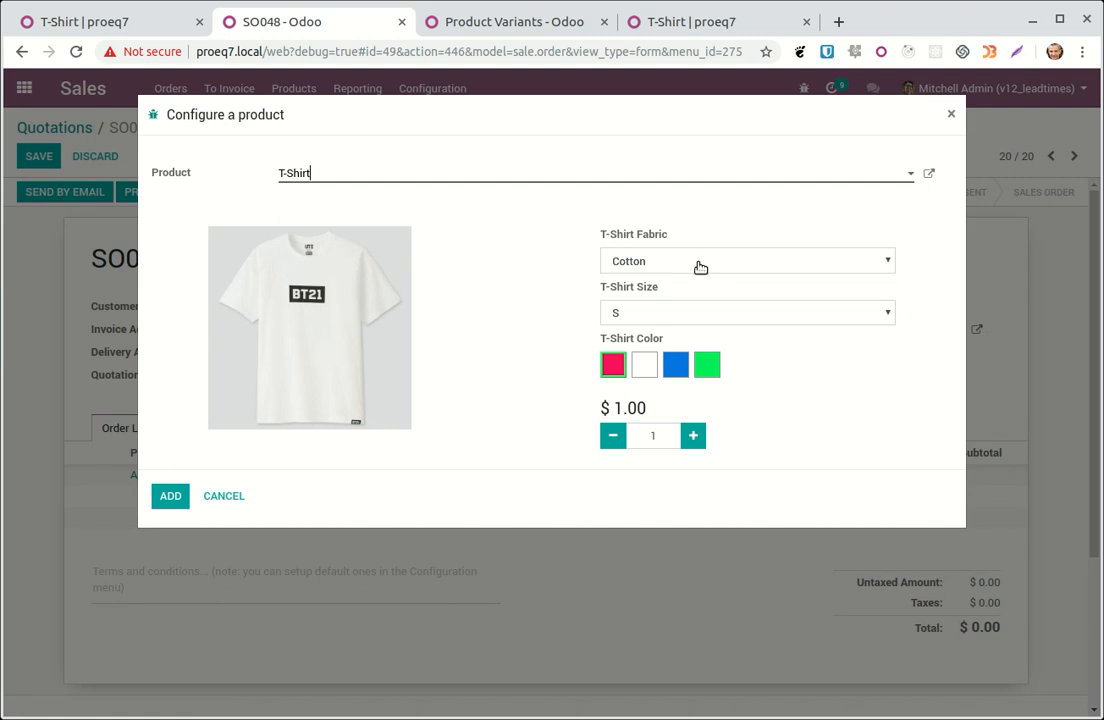
pyautogui.click(646, 364)
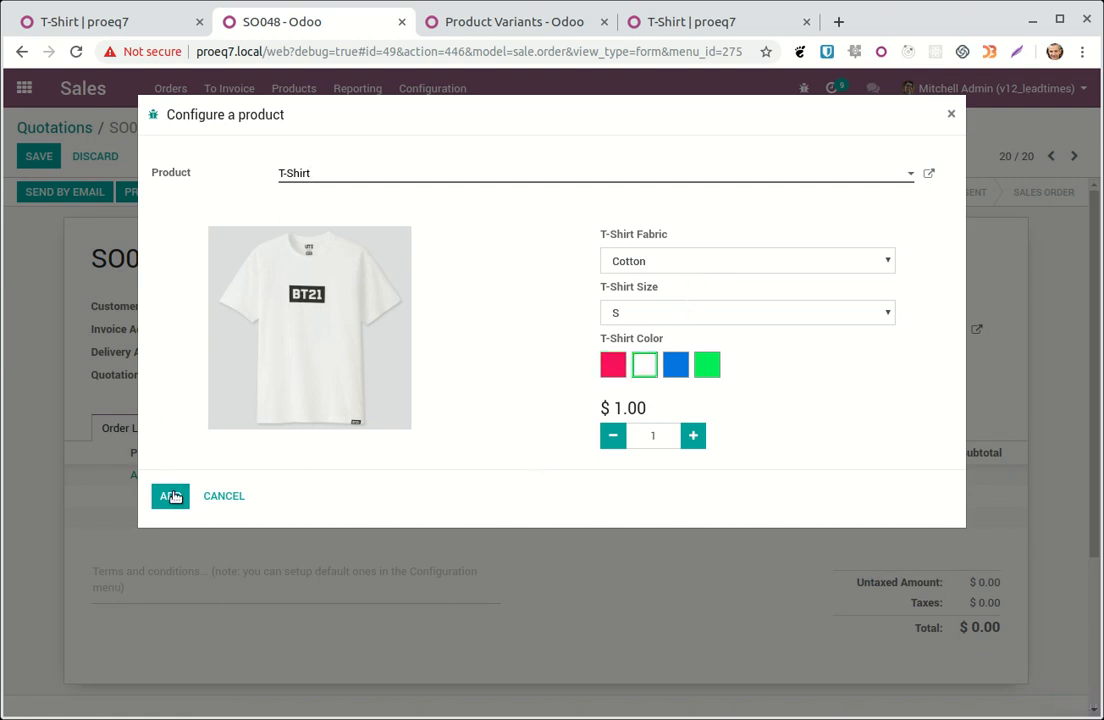
pyautogui.click(170, 495)
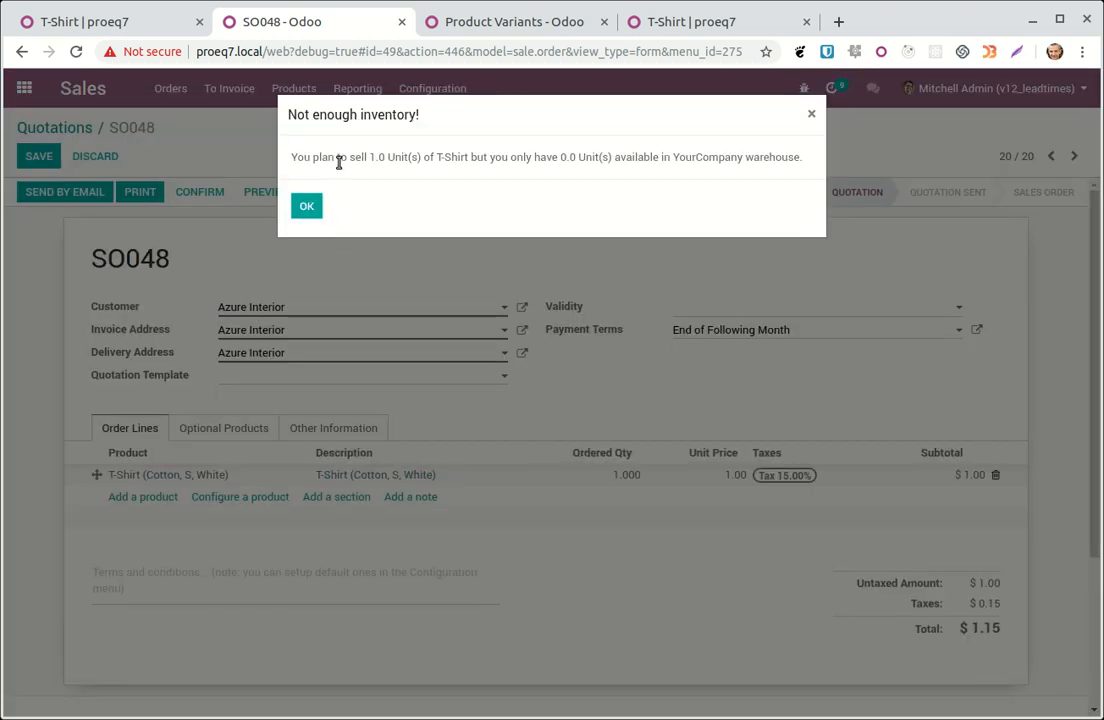
pyautogui.click(307, 207)
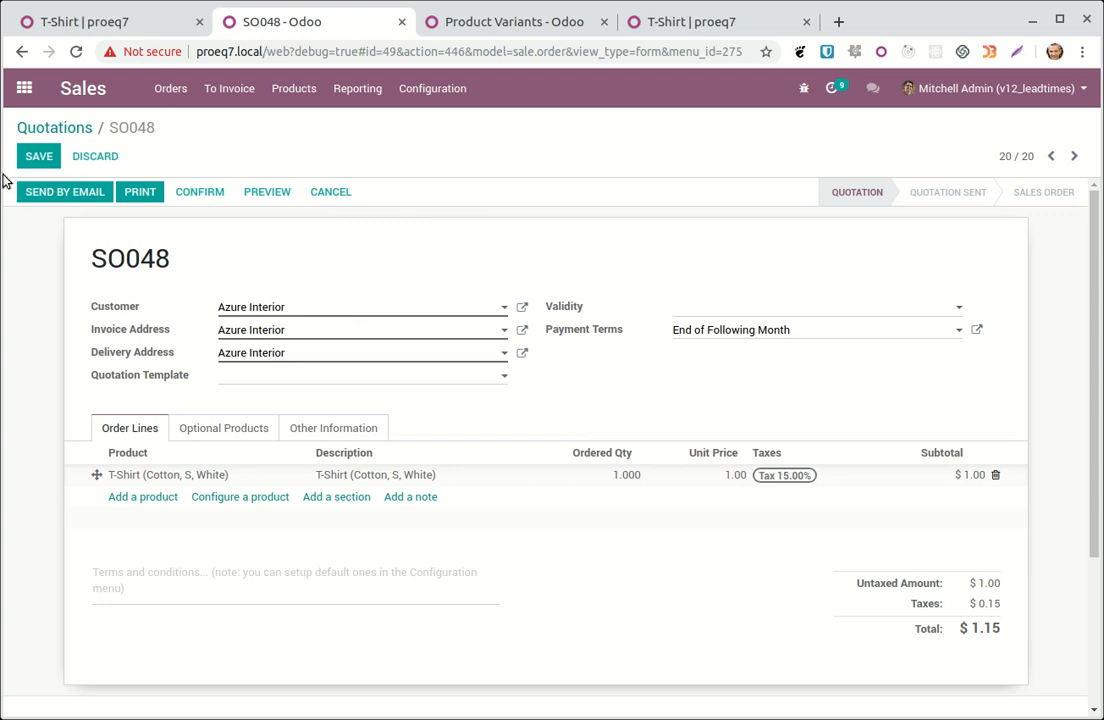
# - Save the Azure Interior quotation and confirm it as a sales order
pyautogui.click(40, 155)
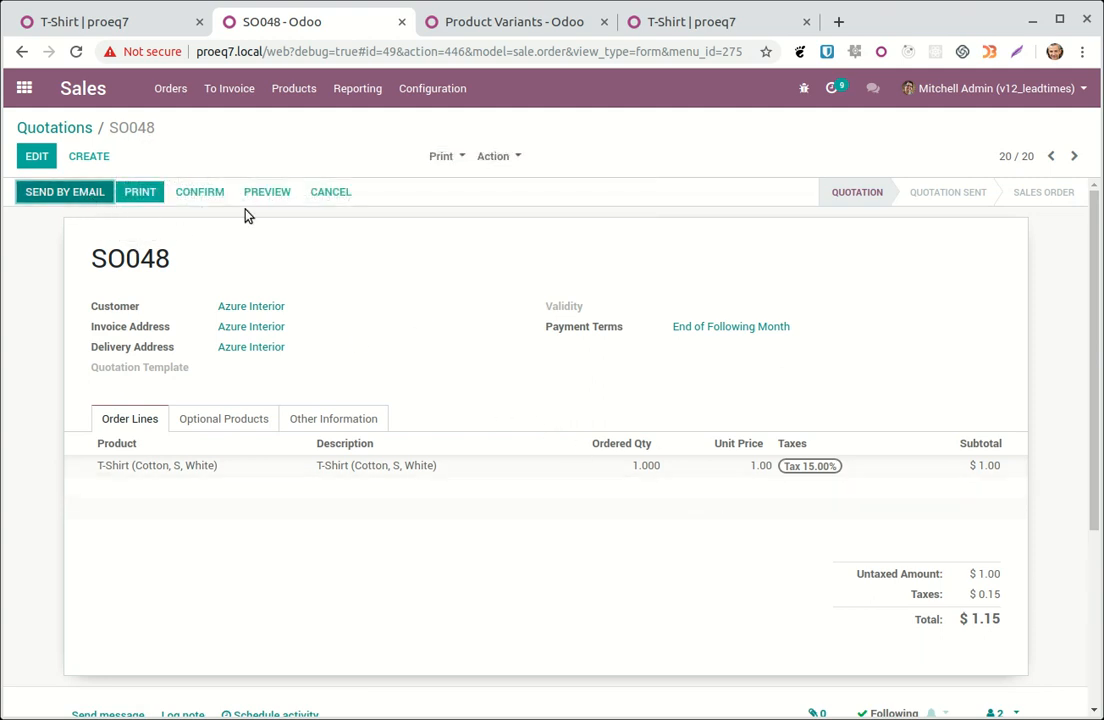
pyautogui.click(209, 196)
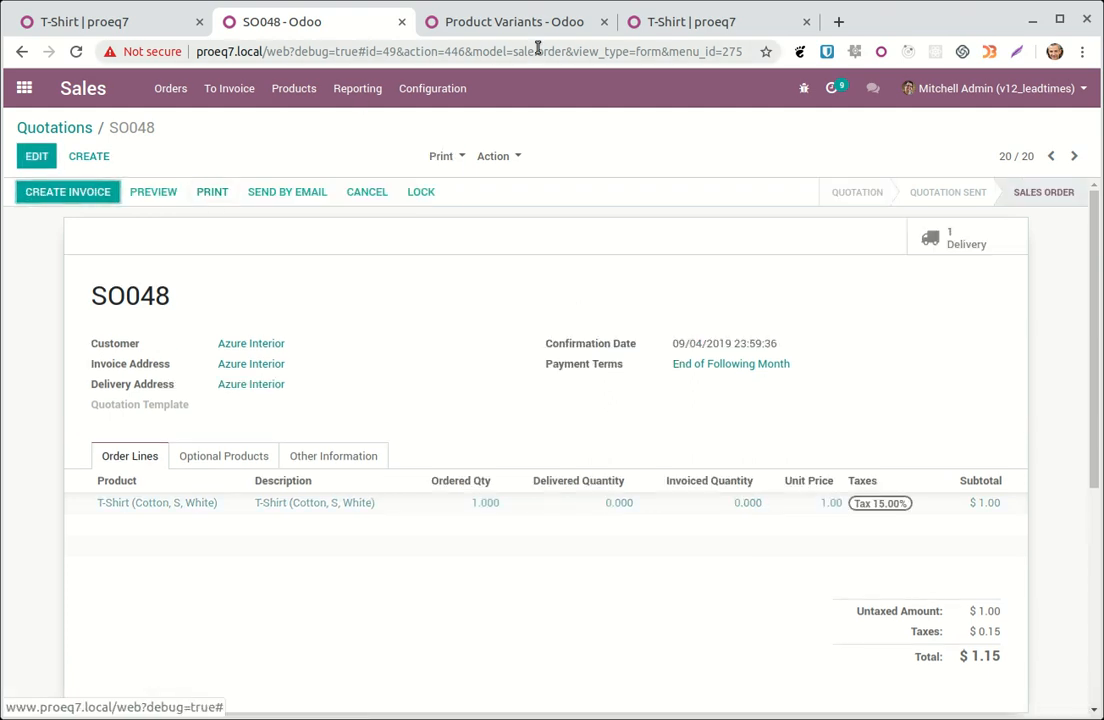
# - Reload the product variants list and search it for "t-shirt" to check which variants exist
pyautogui.click(520, 22)
pyautogui.click(76, 51)
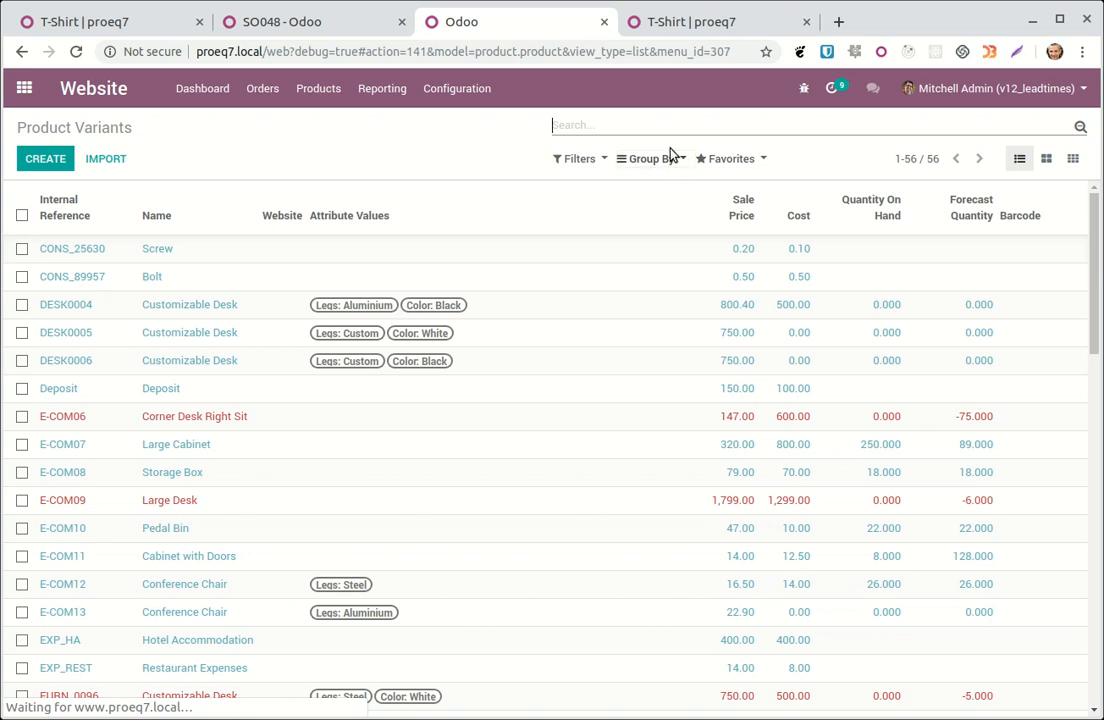
pyautogui.write('t-shirt')
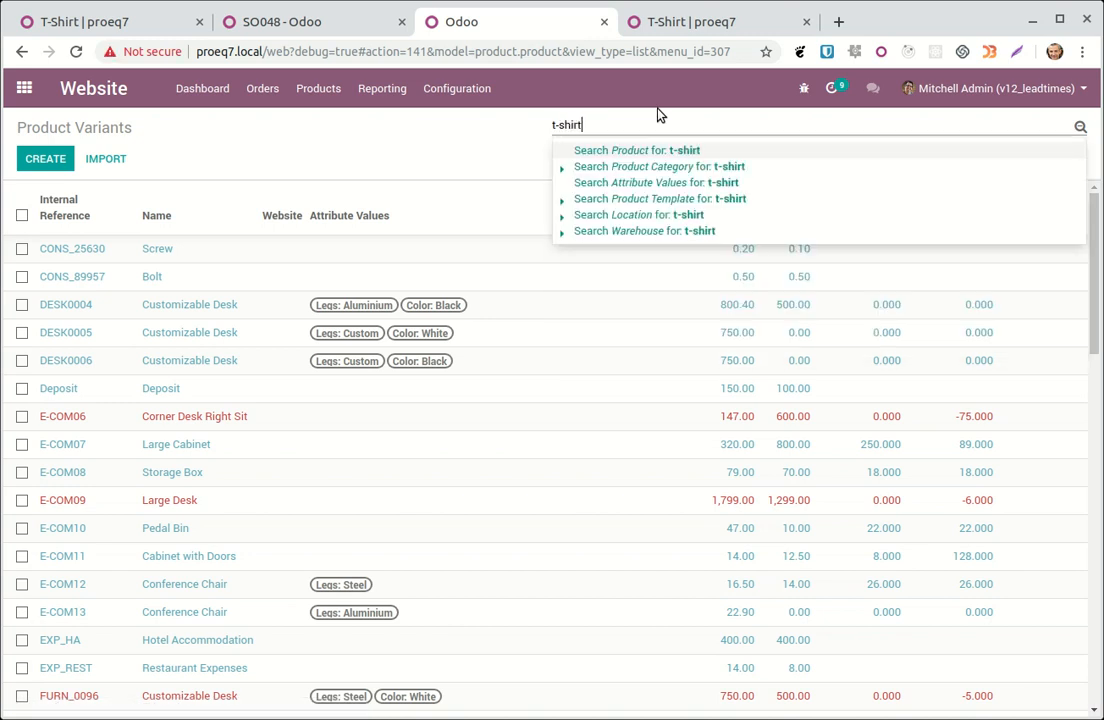
pyautogui.press('Return')
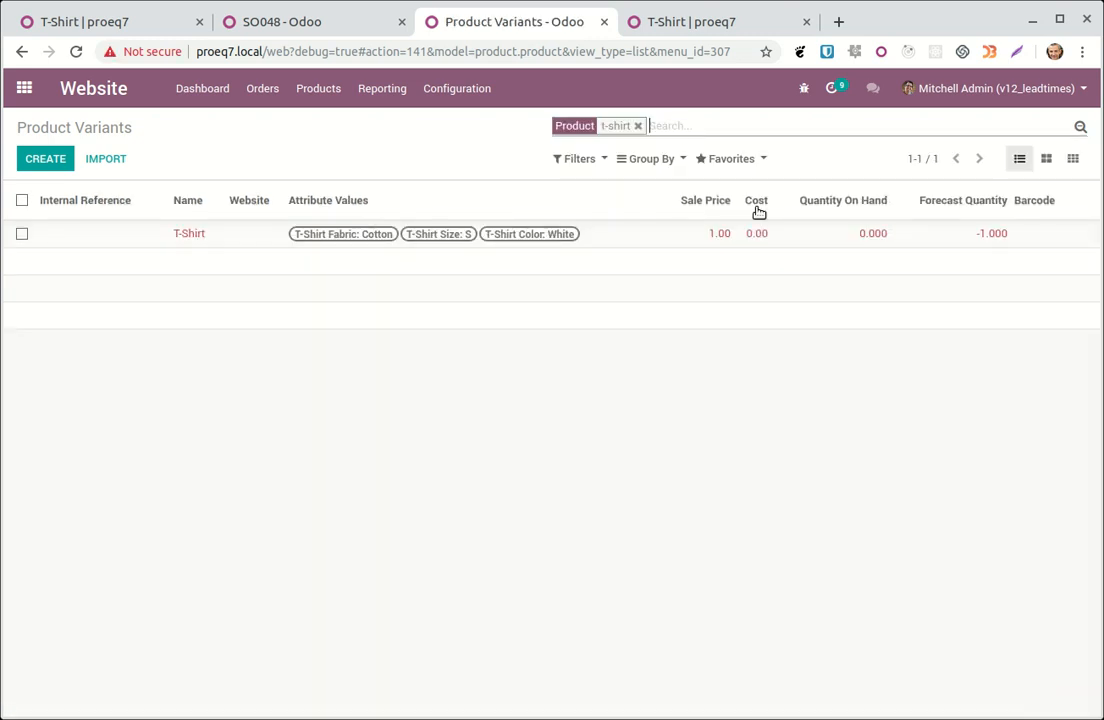